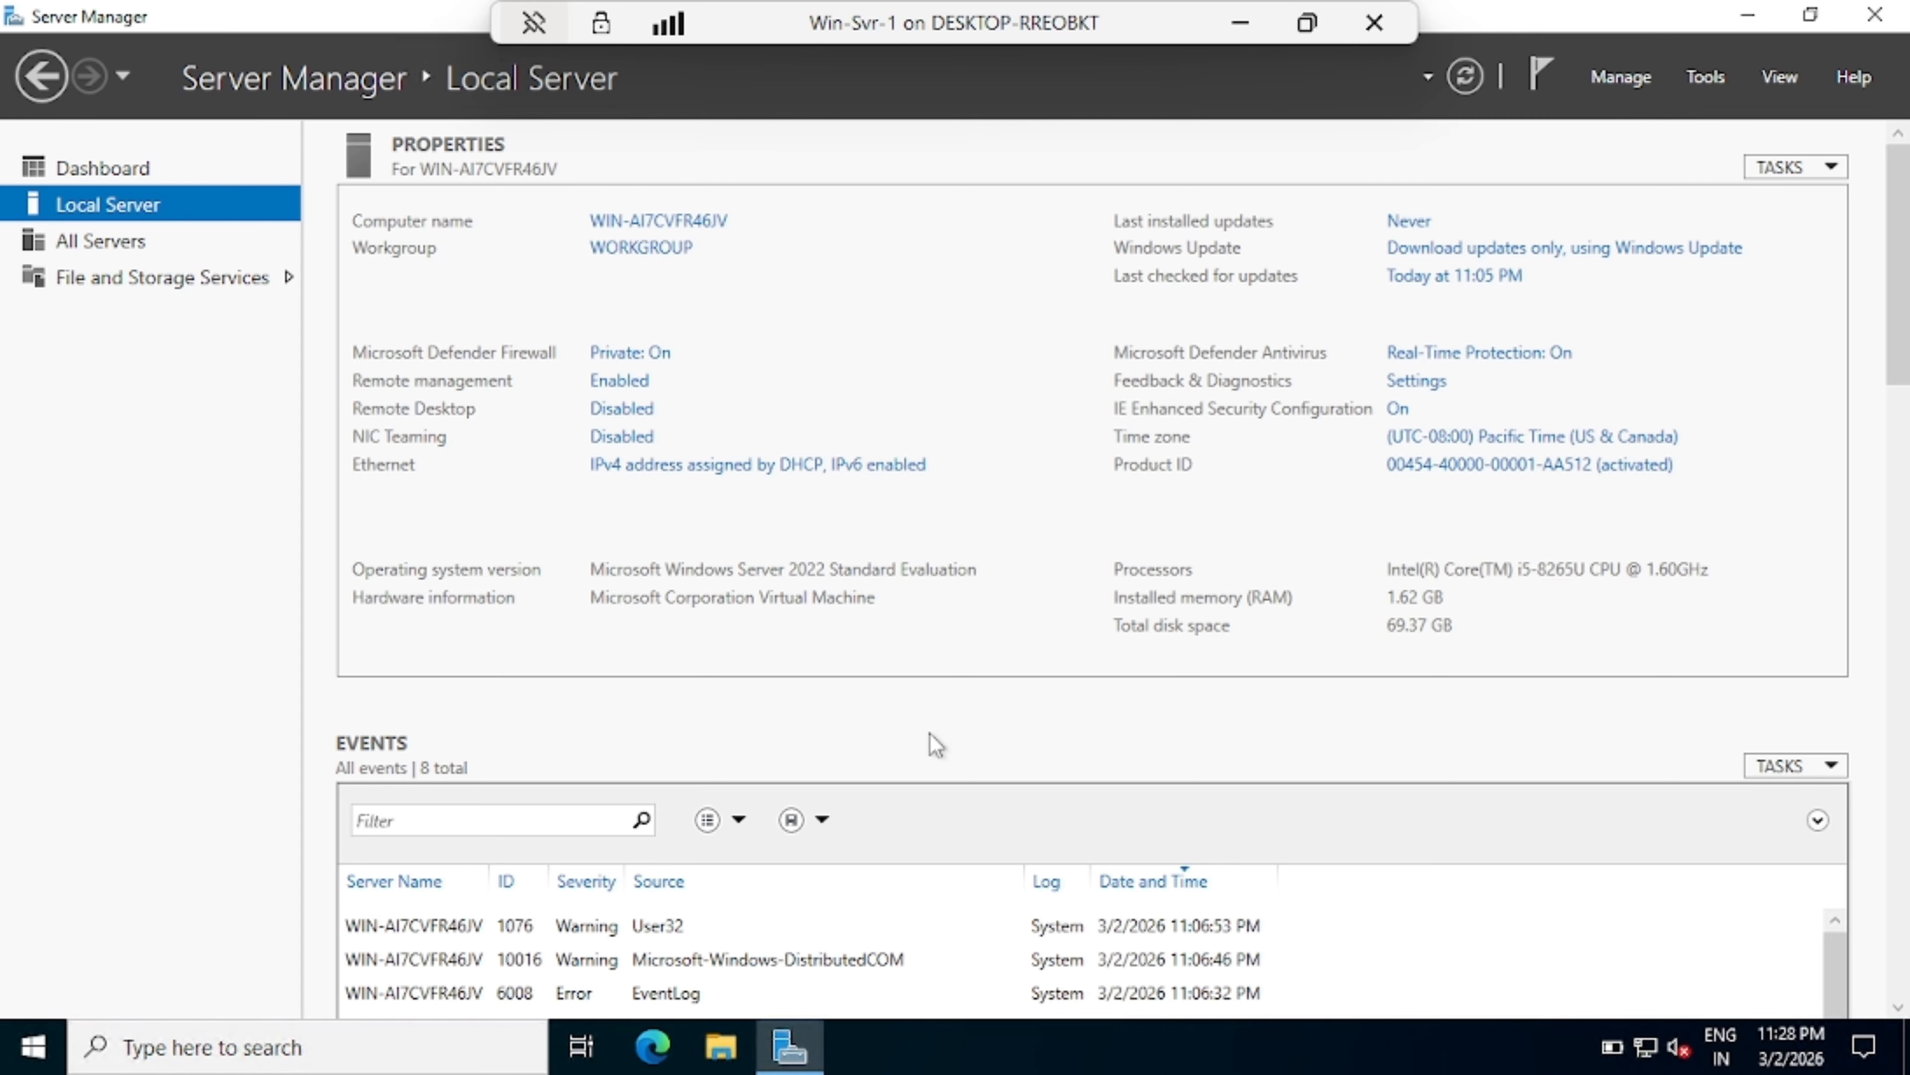
Step: Switch Server Manager to the Dashboard with its quick-start tasks
left_click(160, 169)
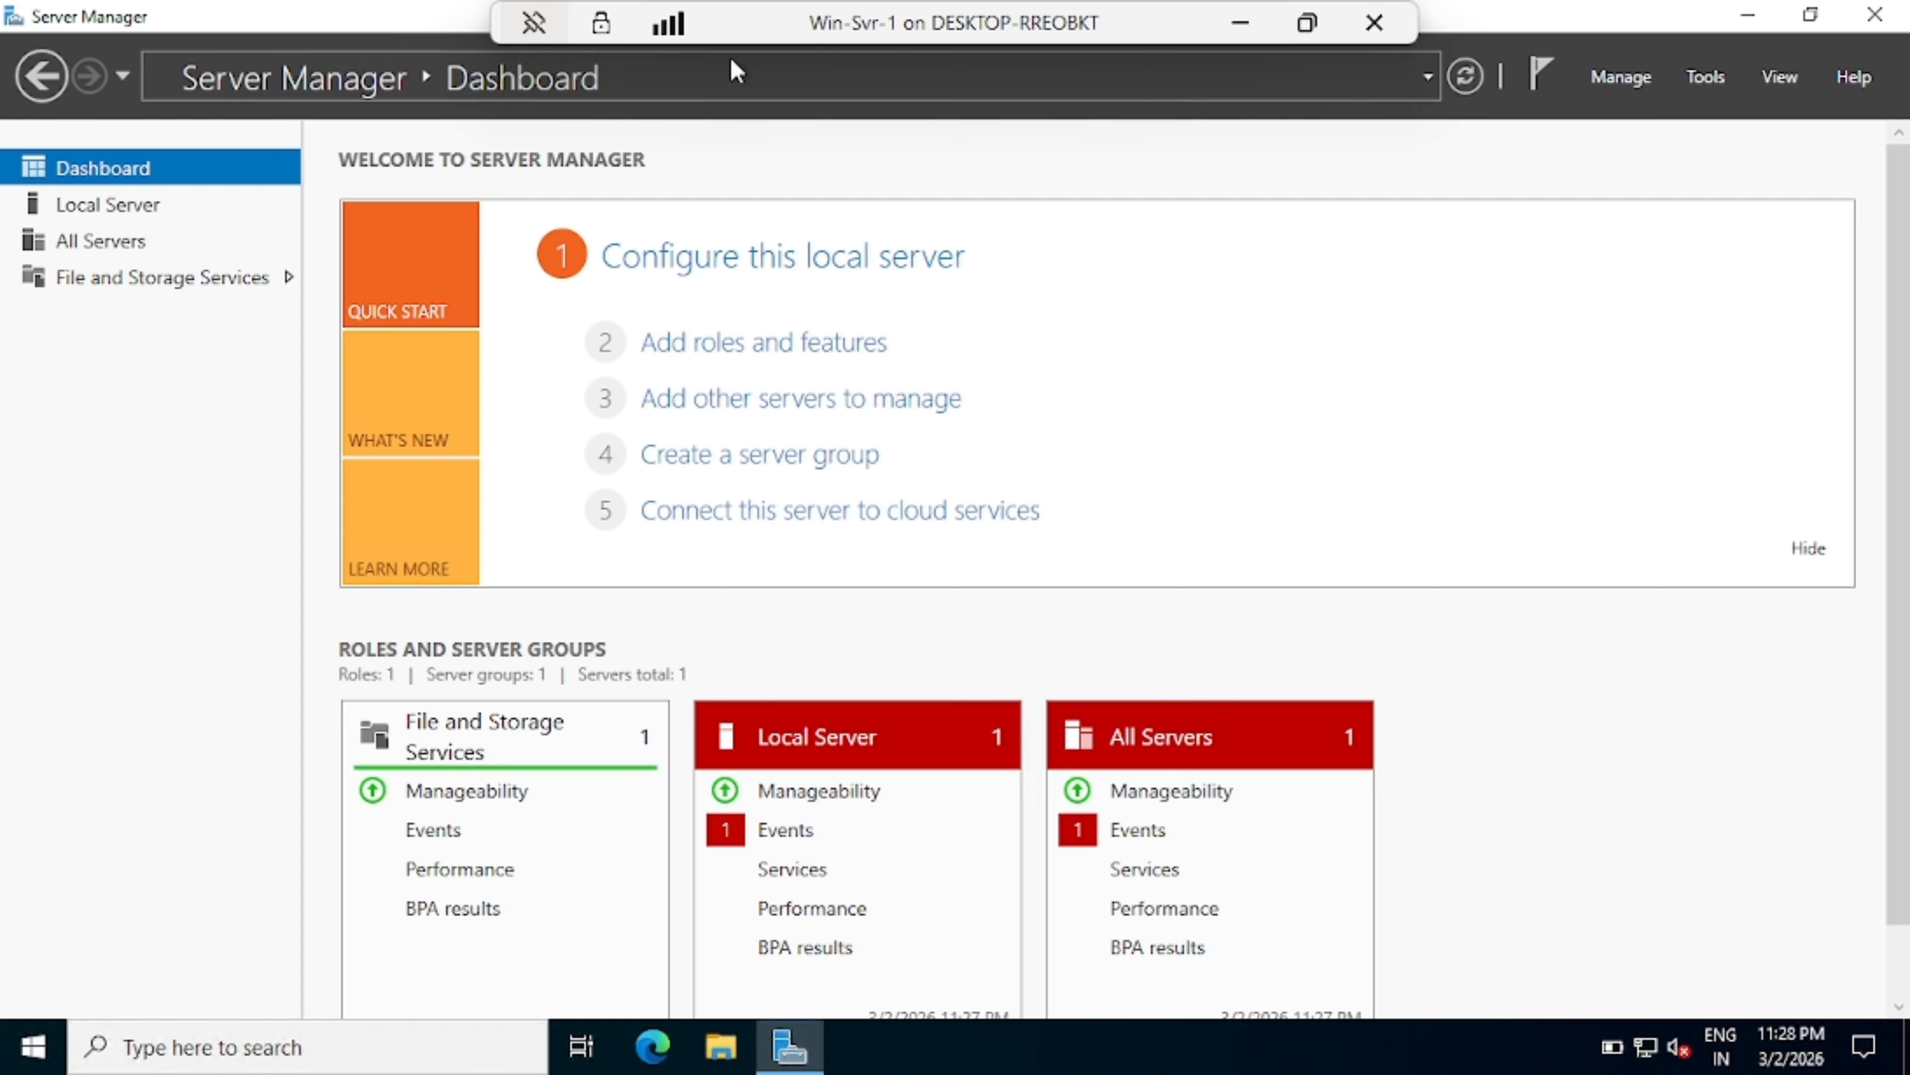
Step: Return to the Local Server page to view this server's properties
left_click(124, 218)
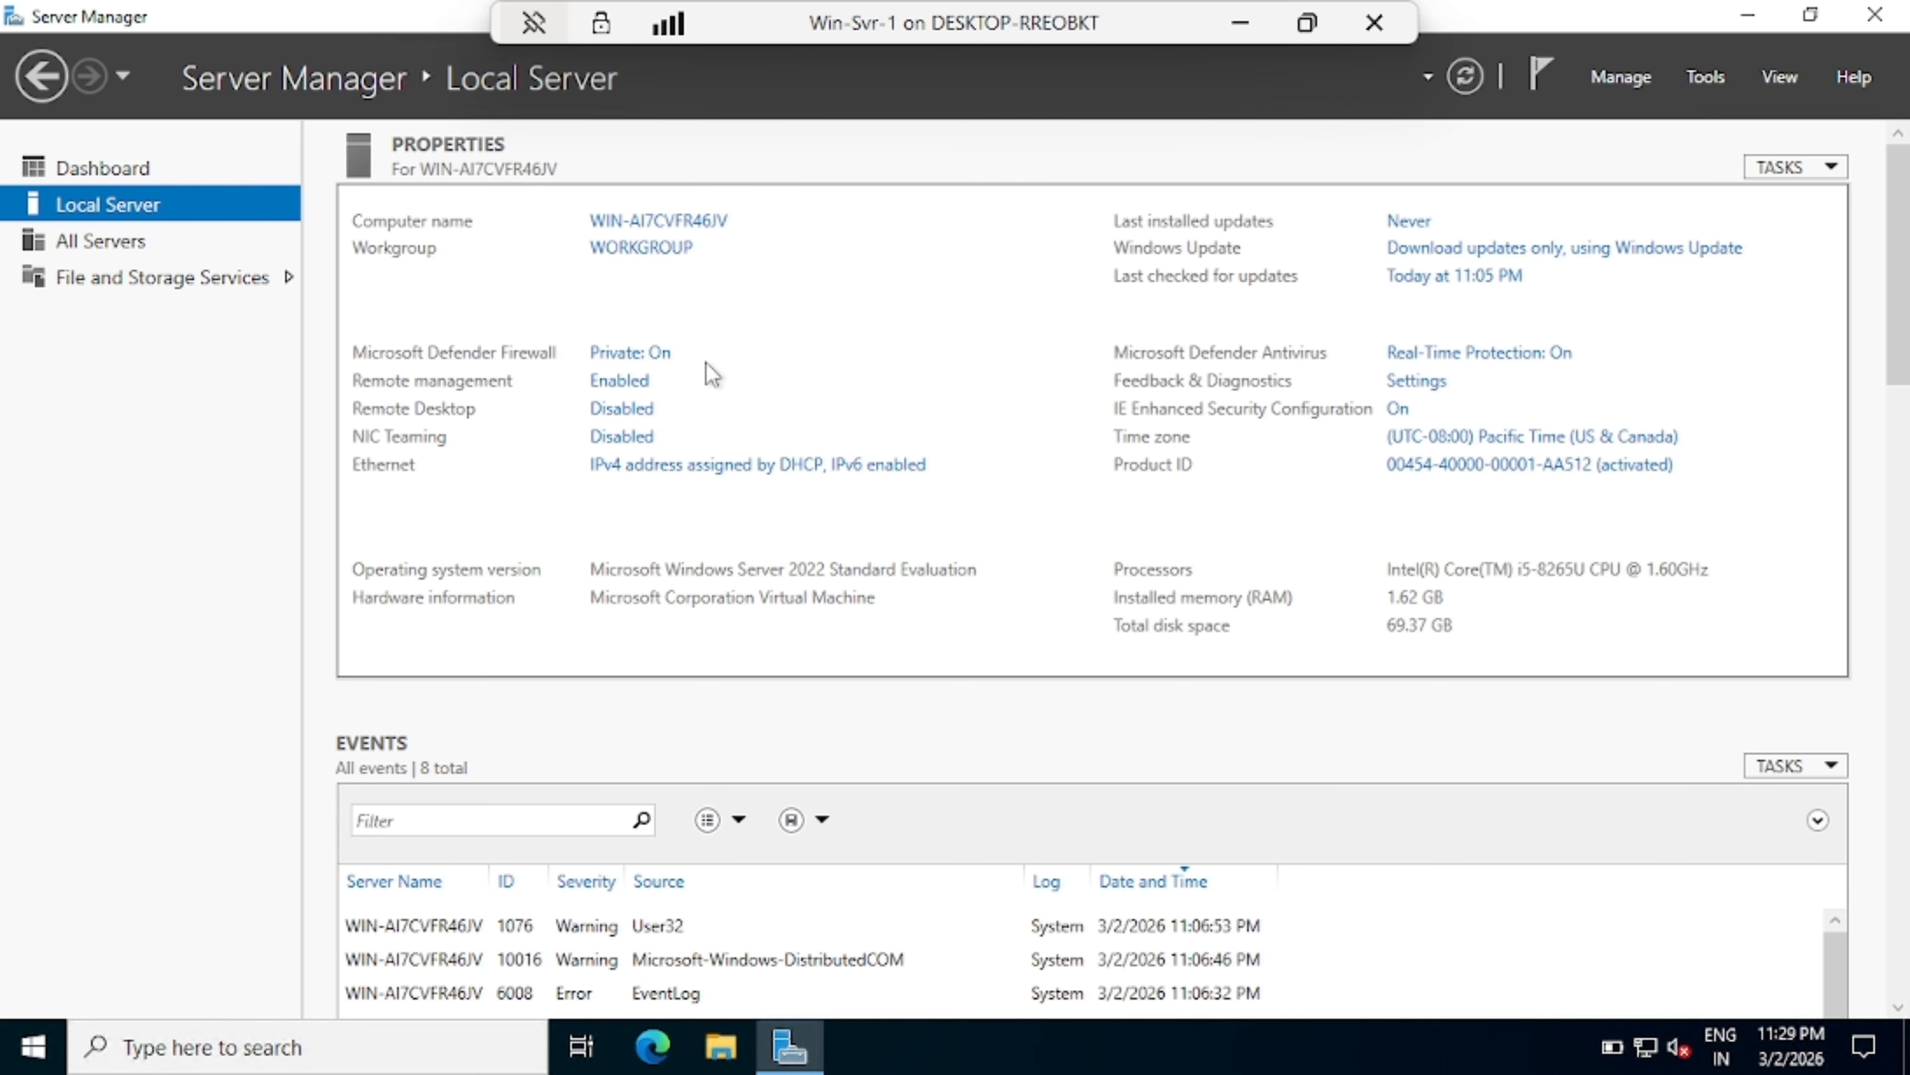
left_click(644, 360)
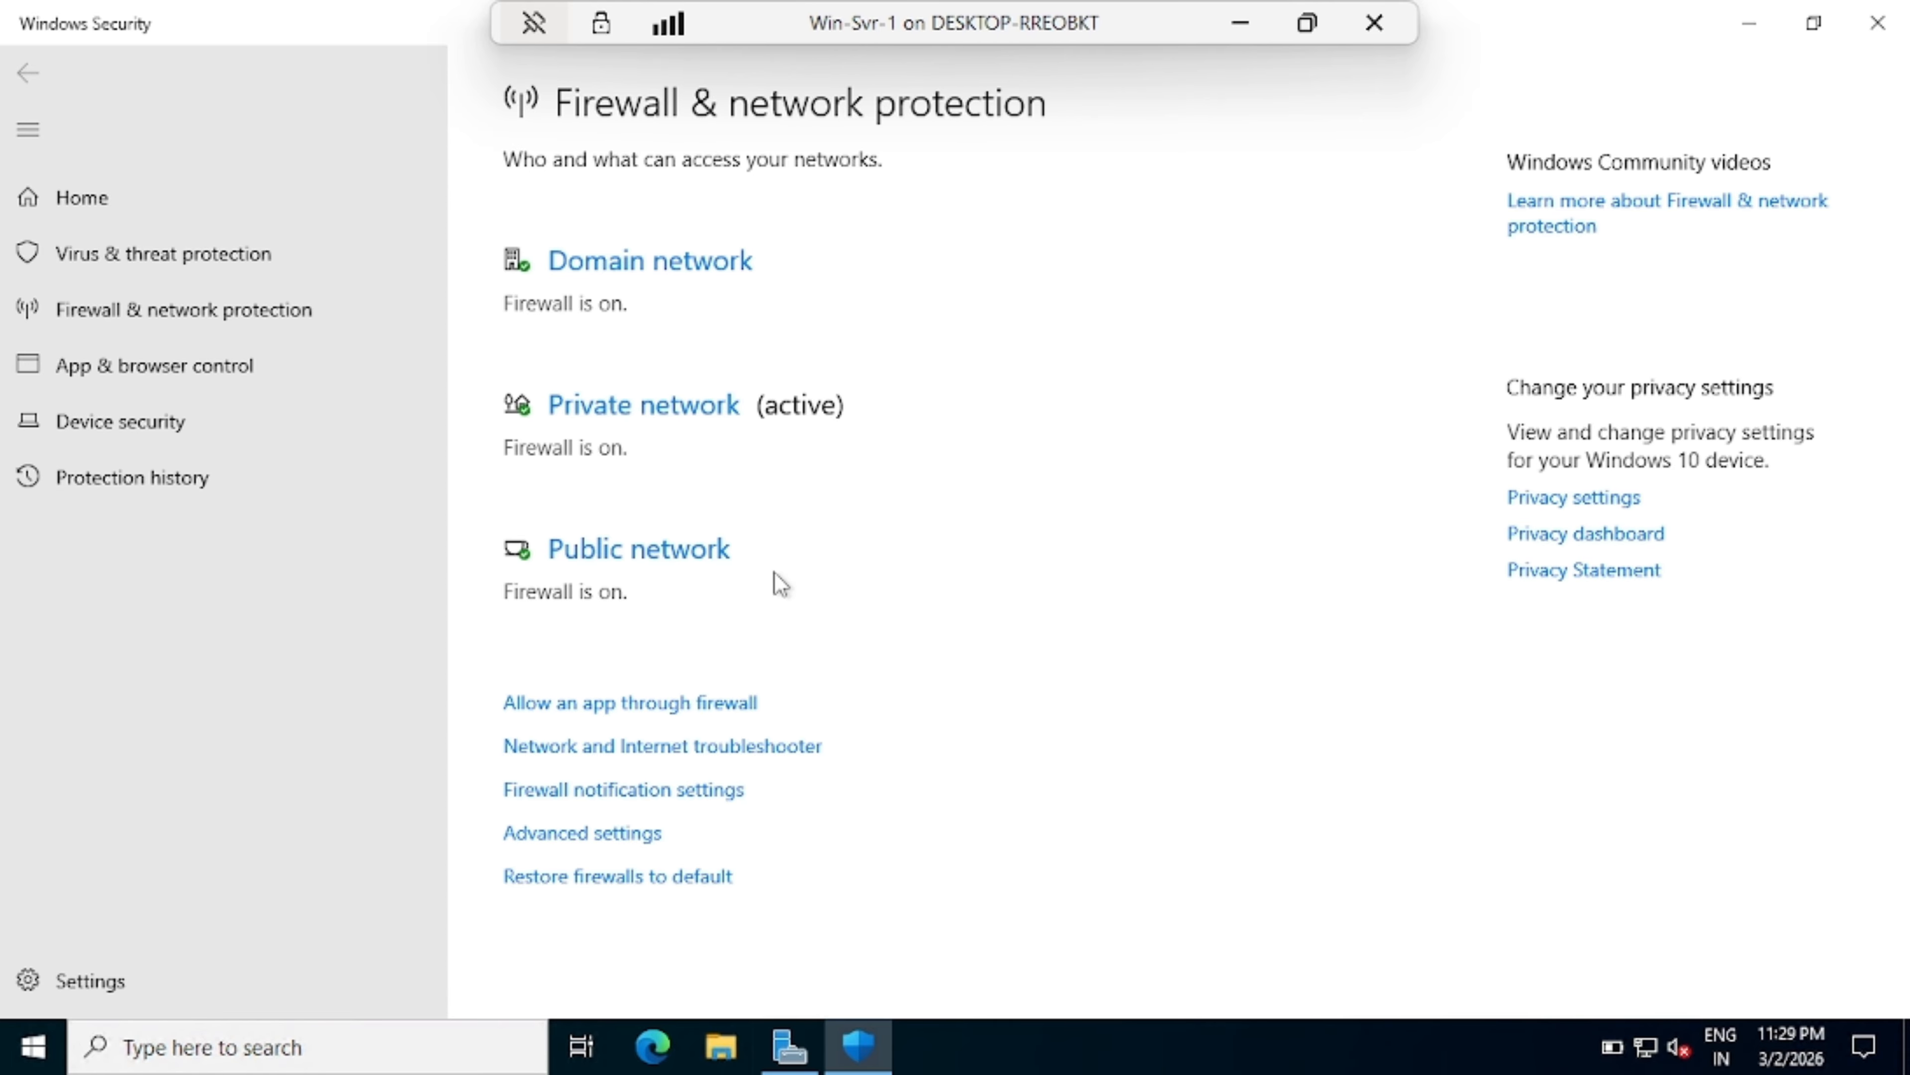
left_click(1878, 24)
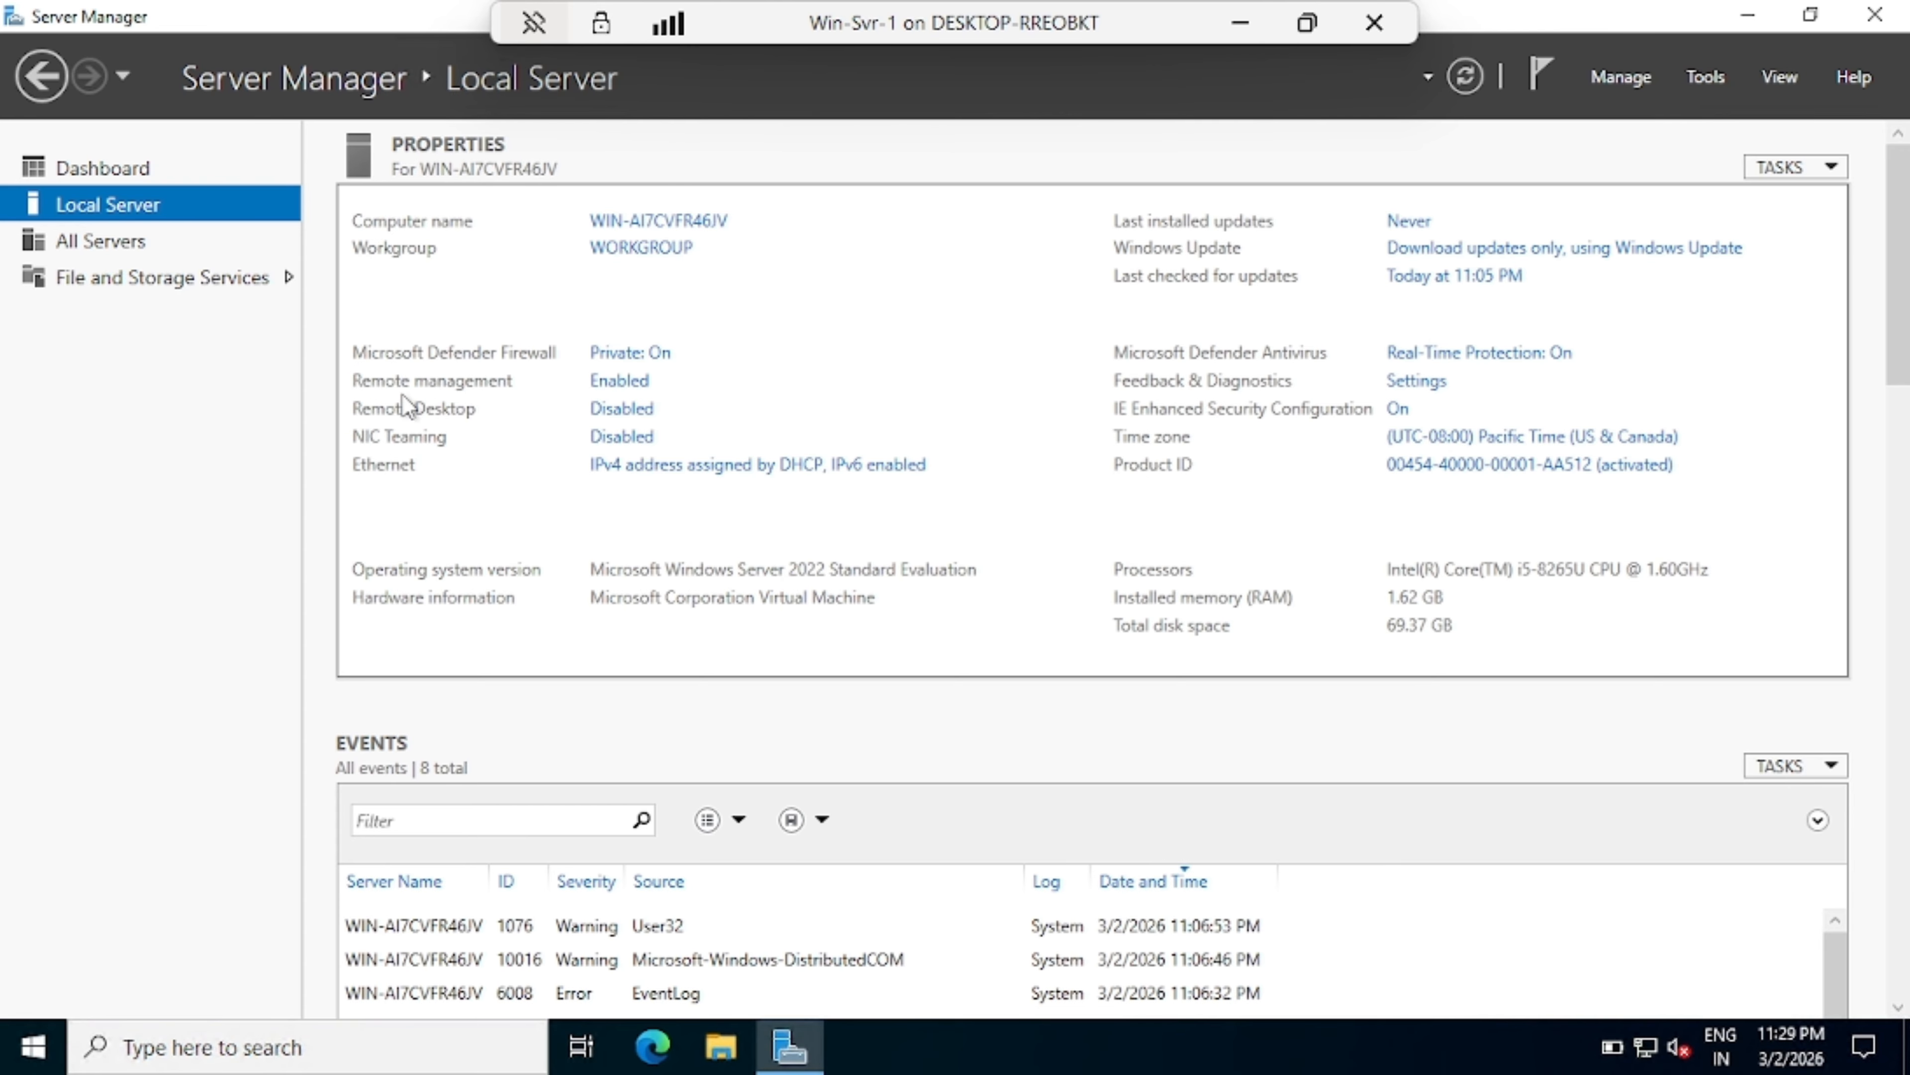
Step: Check that Remote management is enabled and dismiss its dialog unchanged
left_click(624, 382)
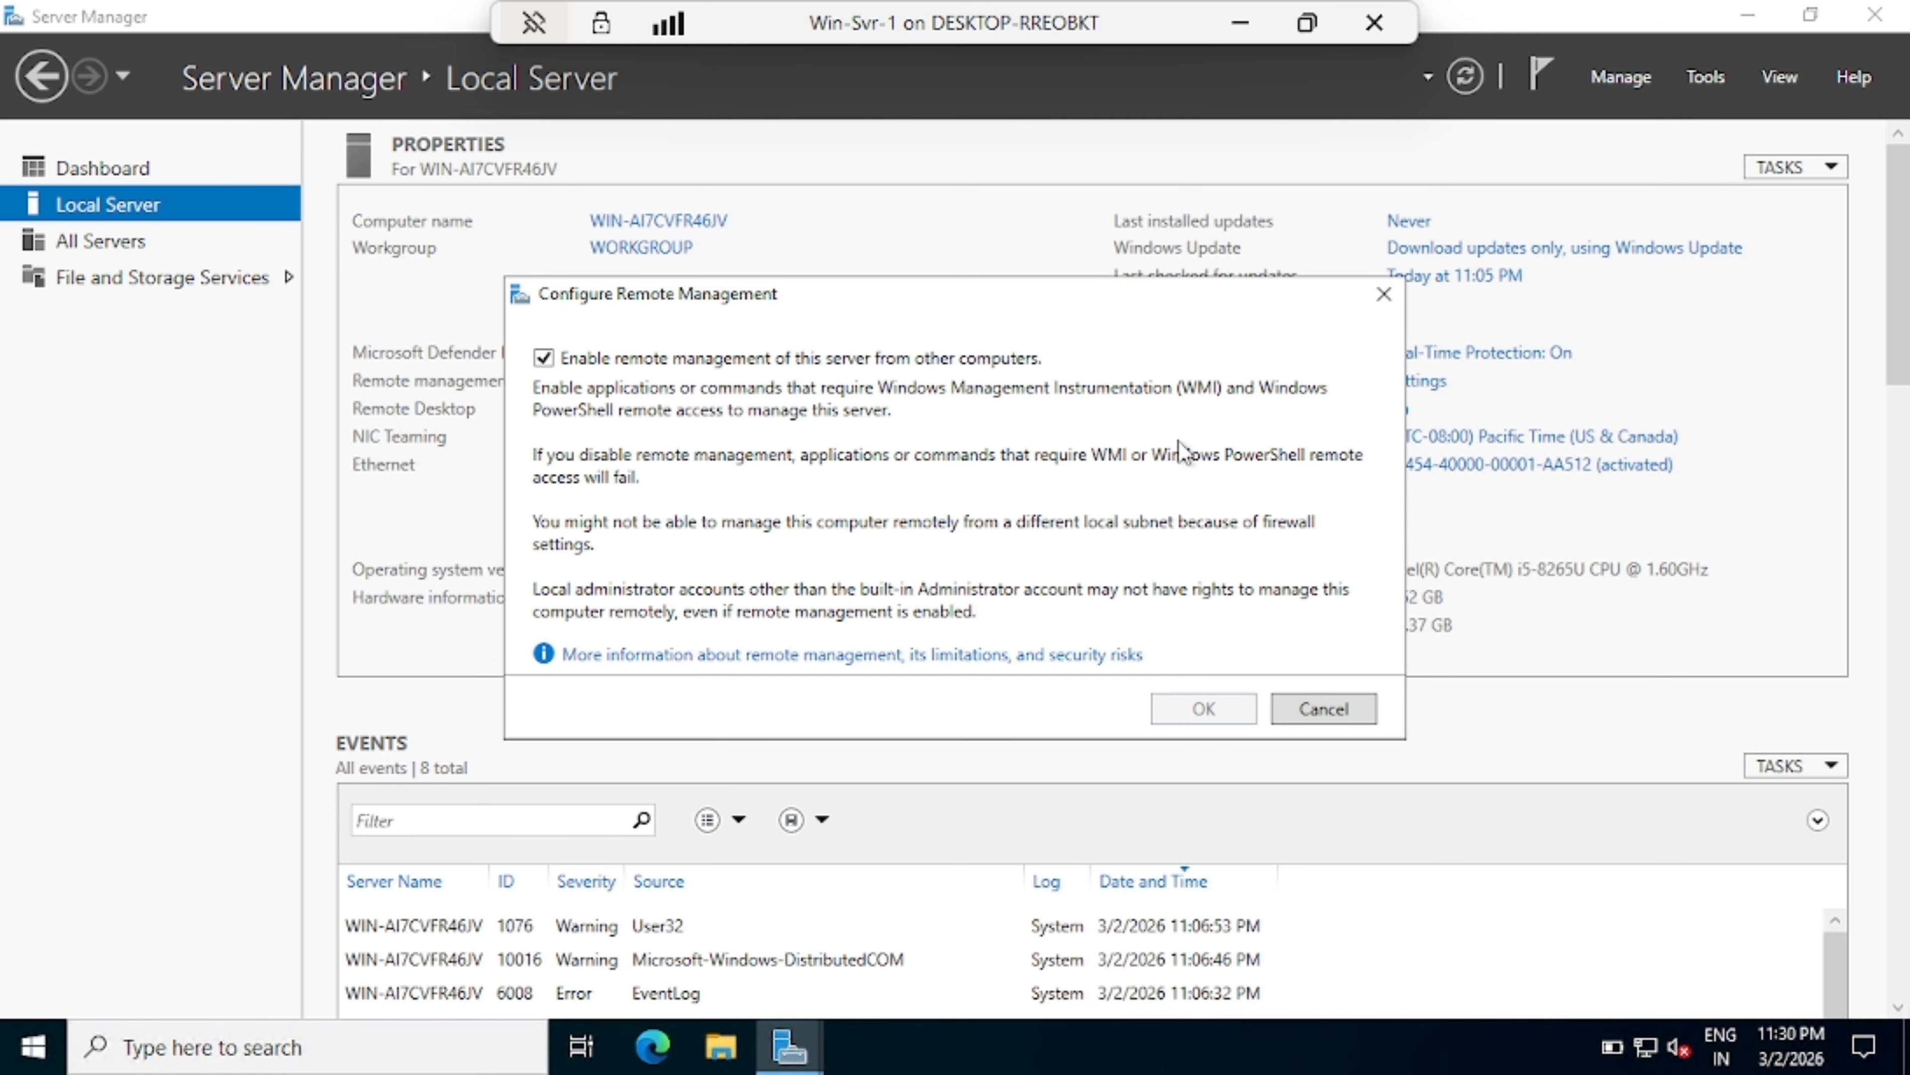
key("Escape")
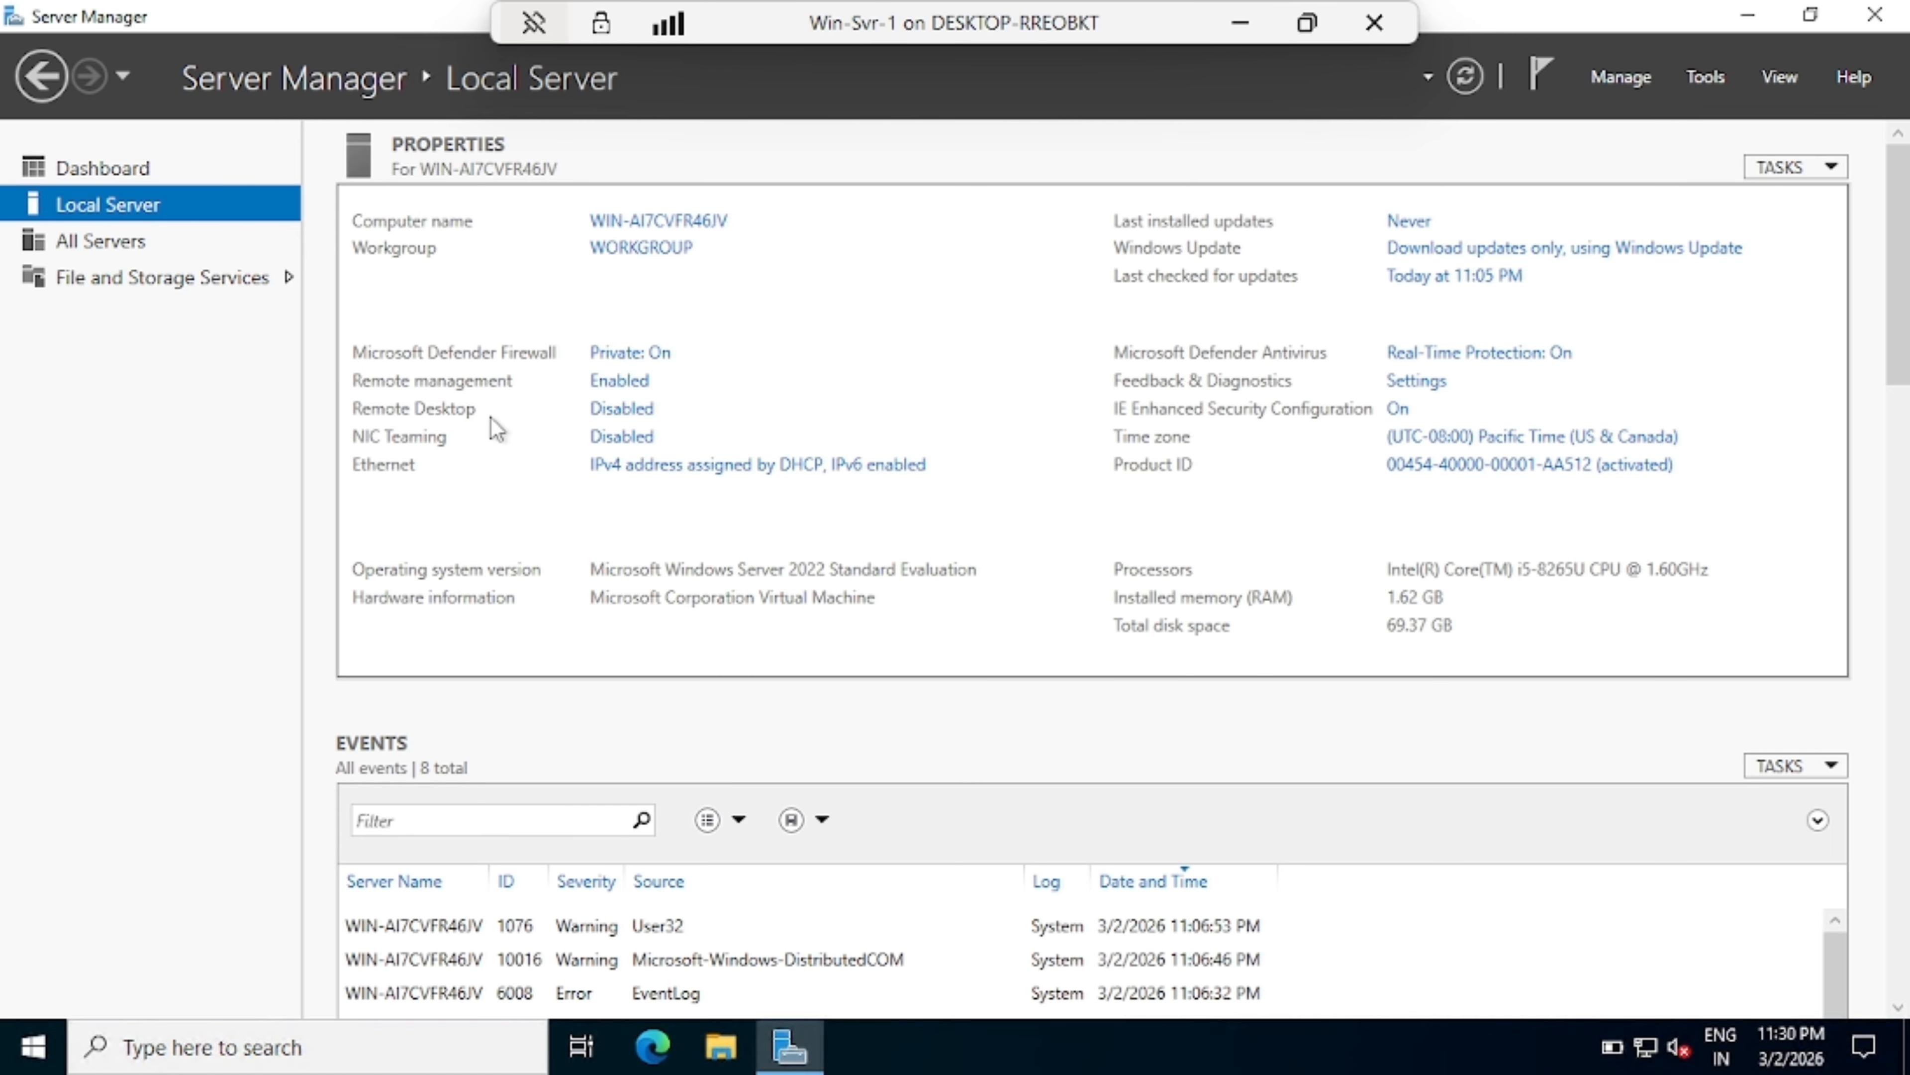
Step: View the Remote Desktop settings and close them, leaving Remote Desktop disabled
left_click(621, 409)
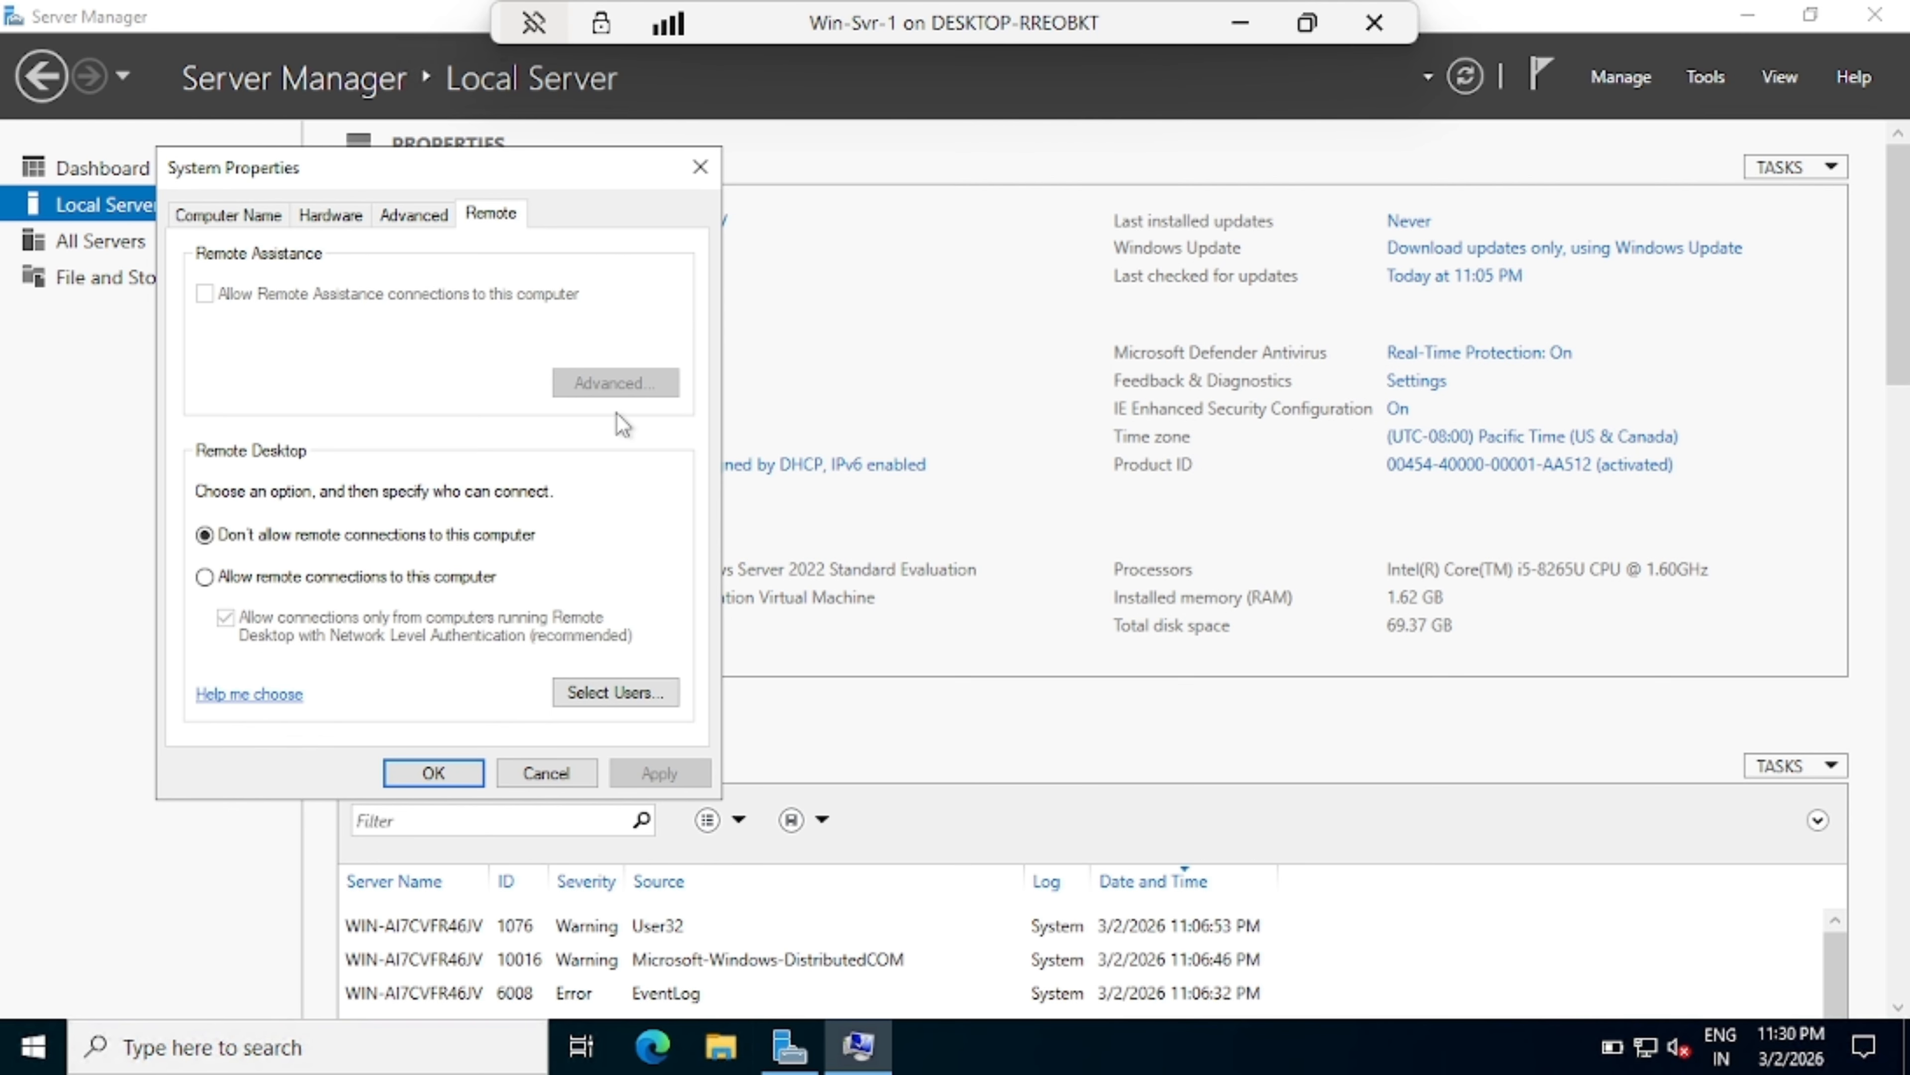
left_click(697, 178)
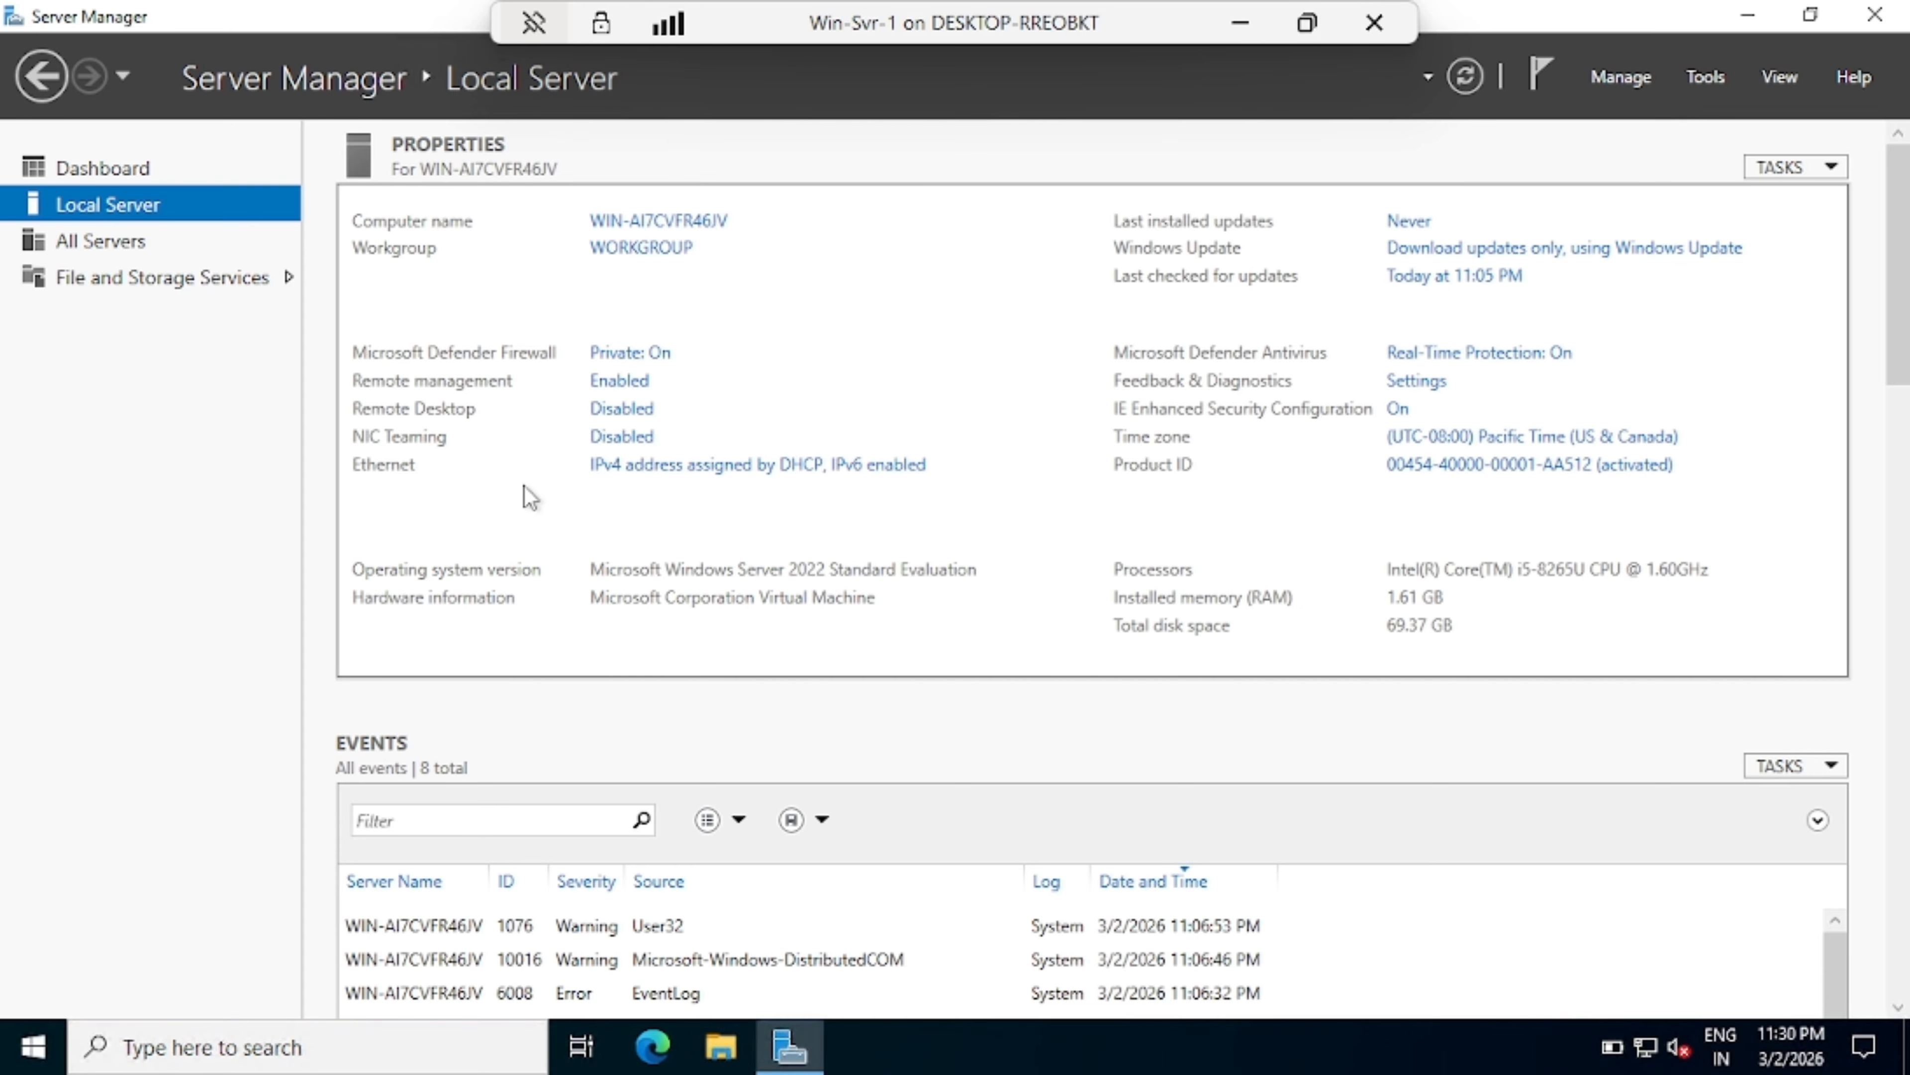
left_click(701, 473)
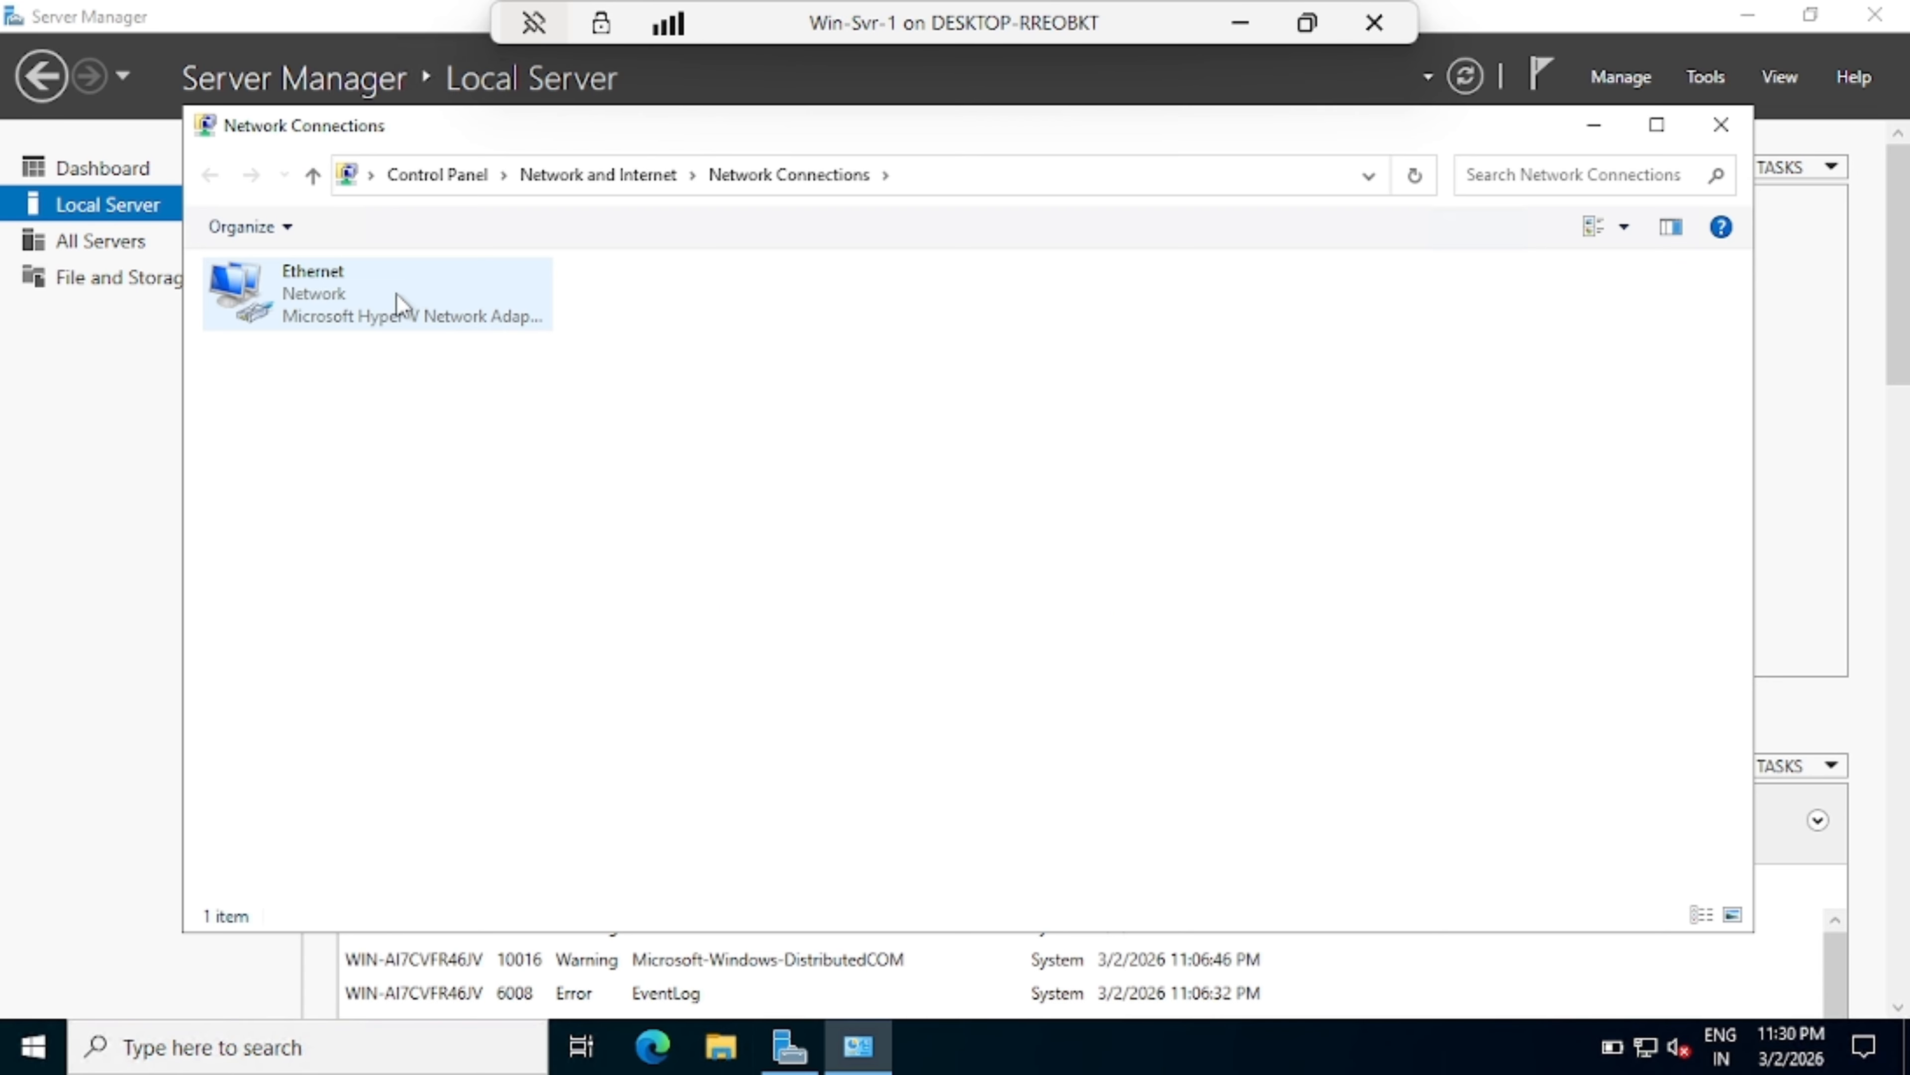
right_click(434, 297)
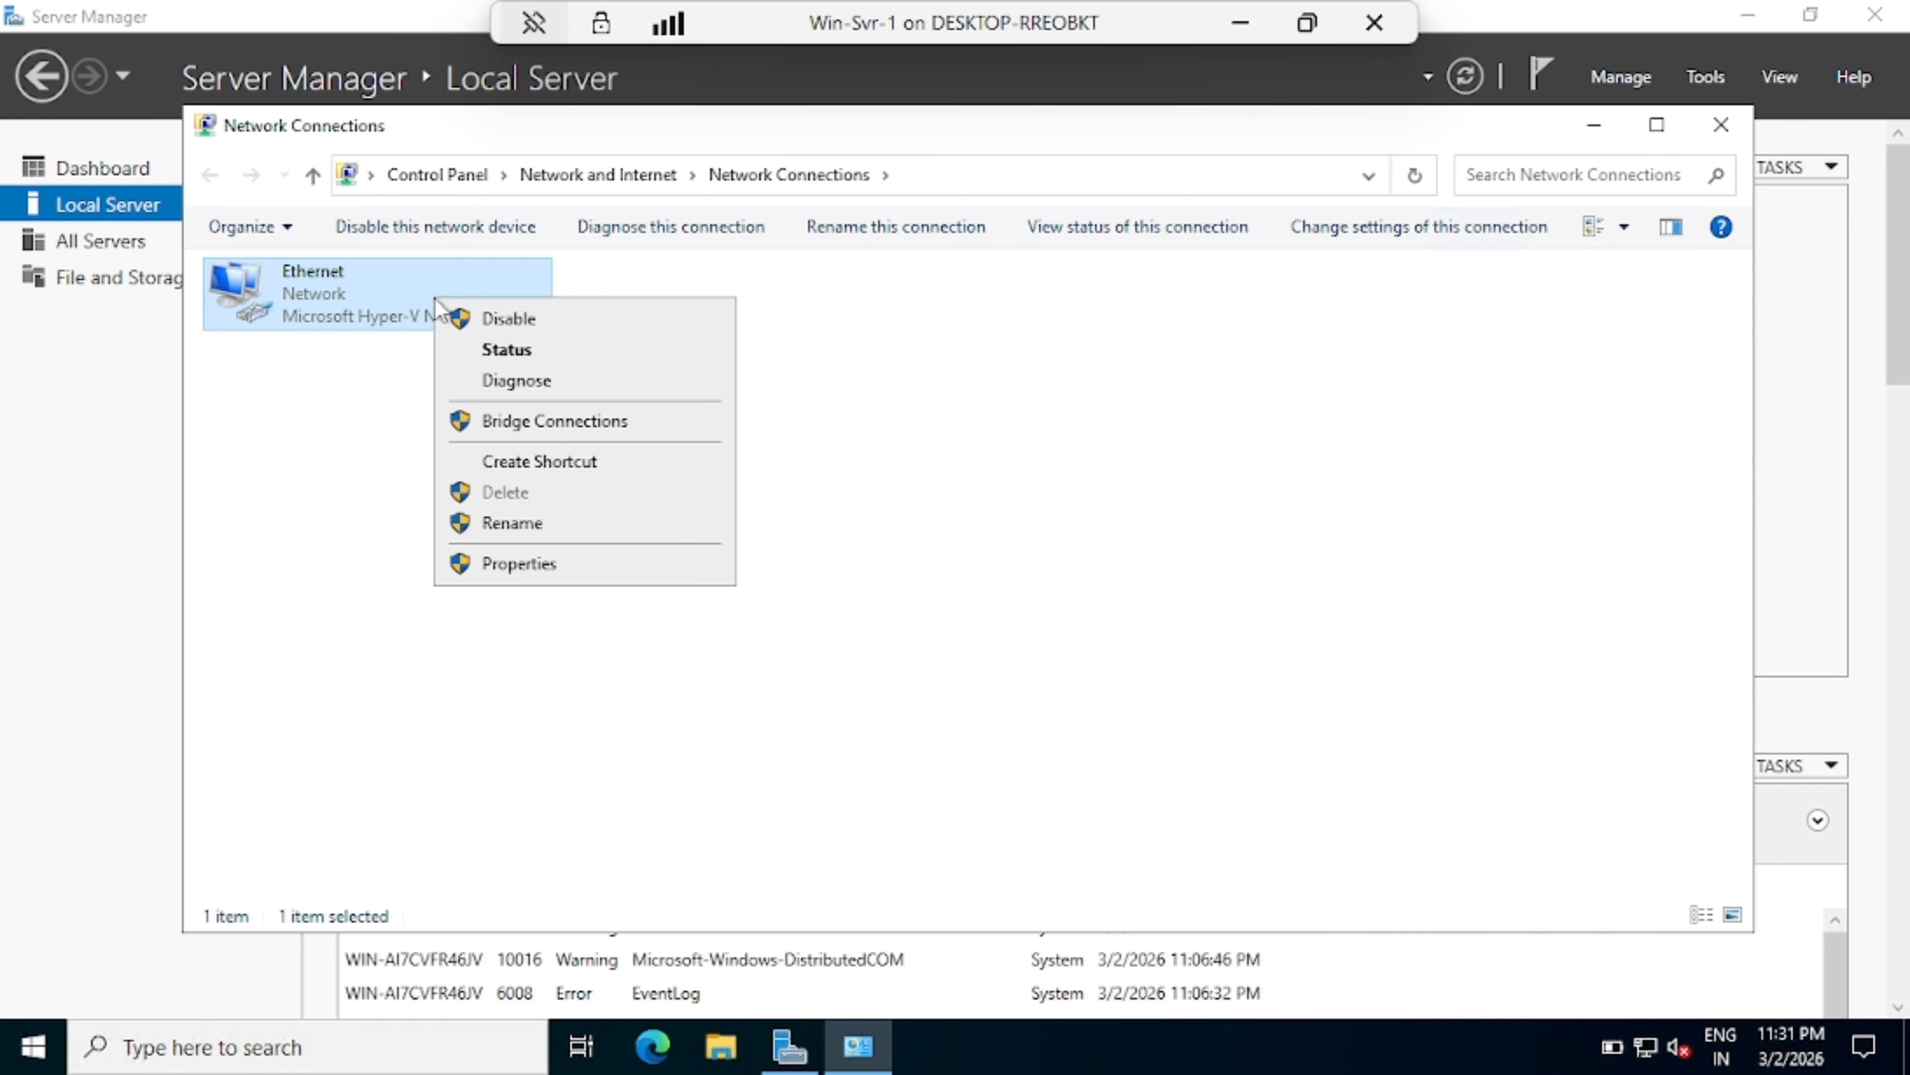
left_click(500, 350)
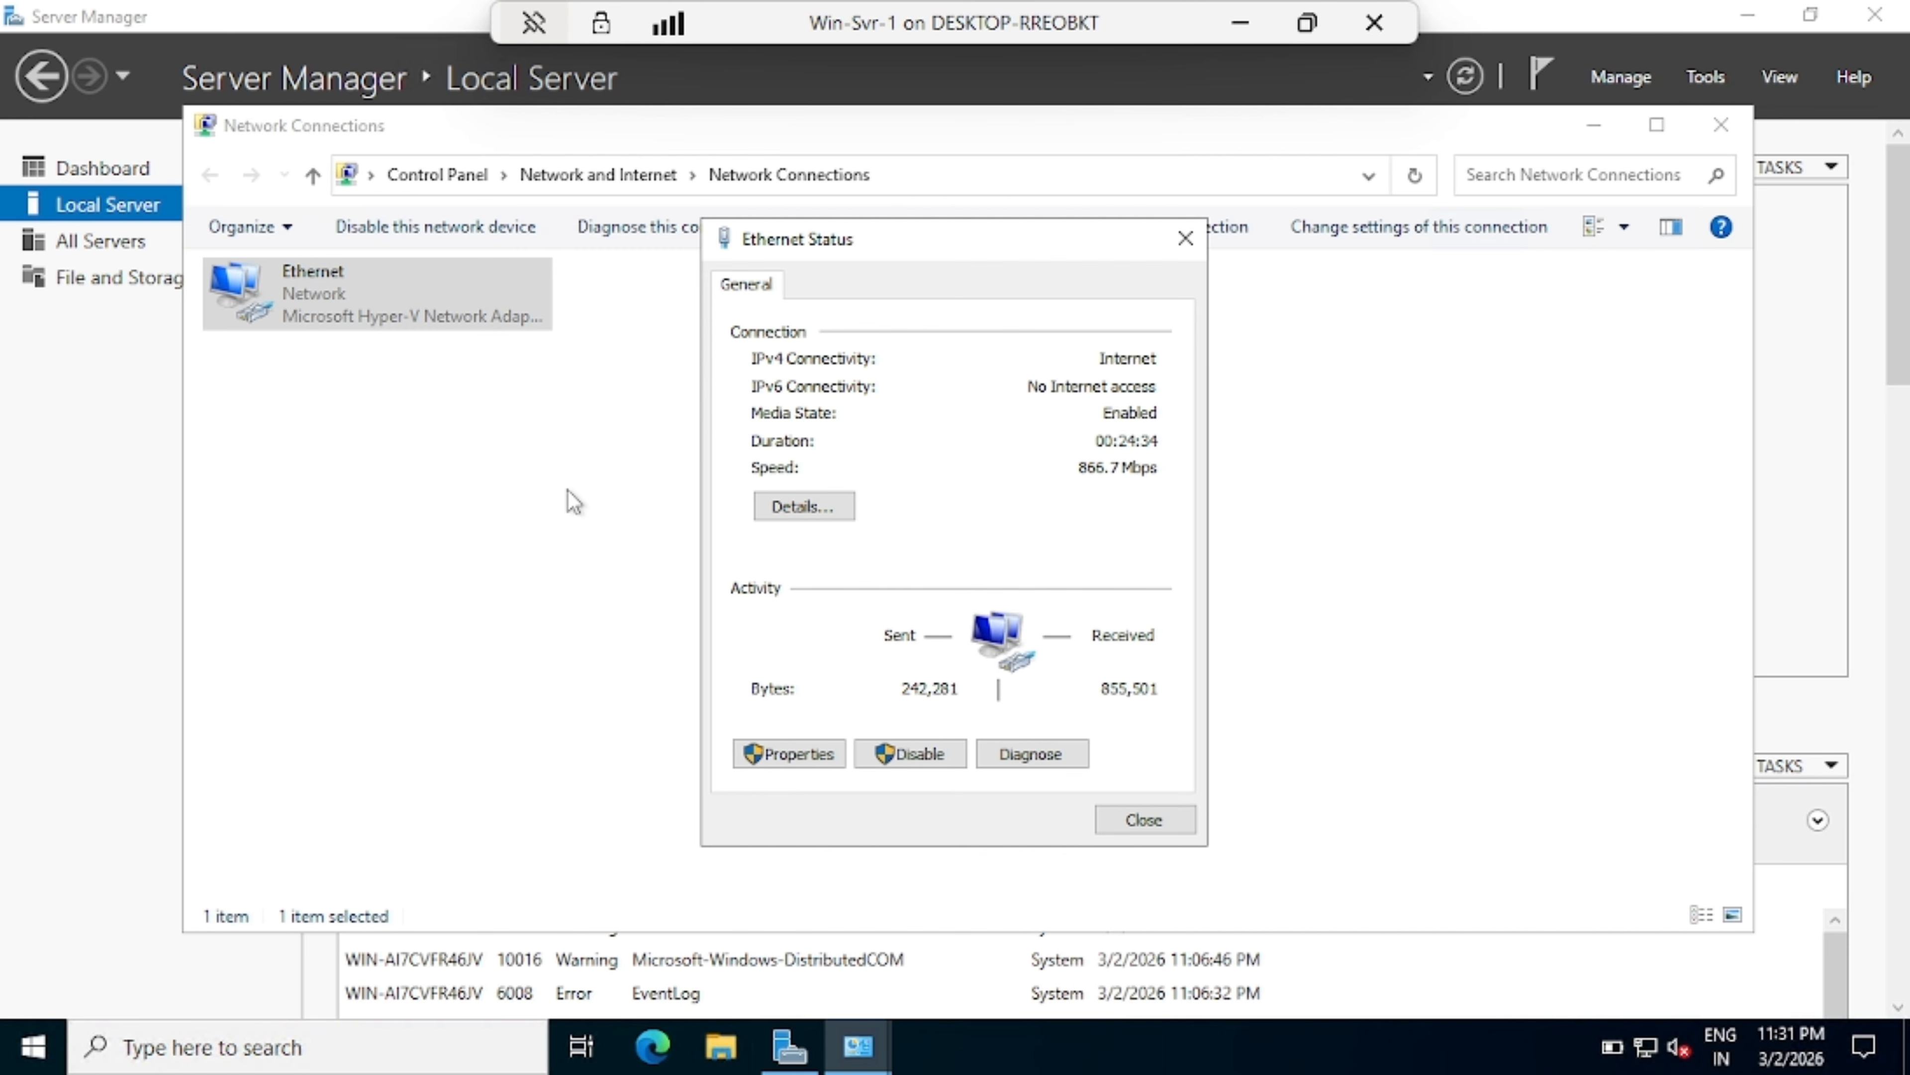
left_click(786, 512)
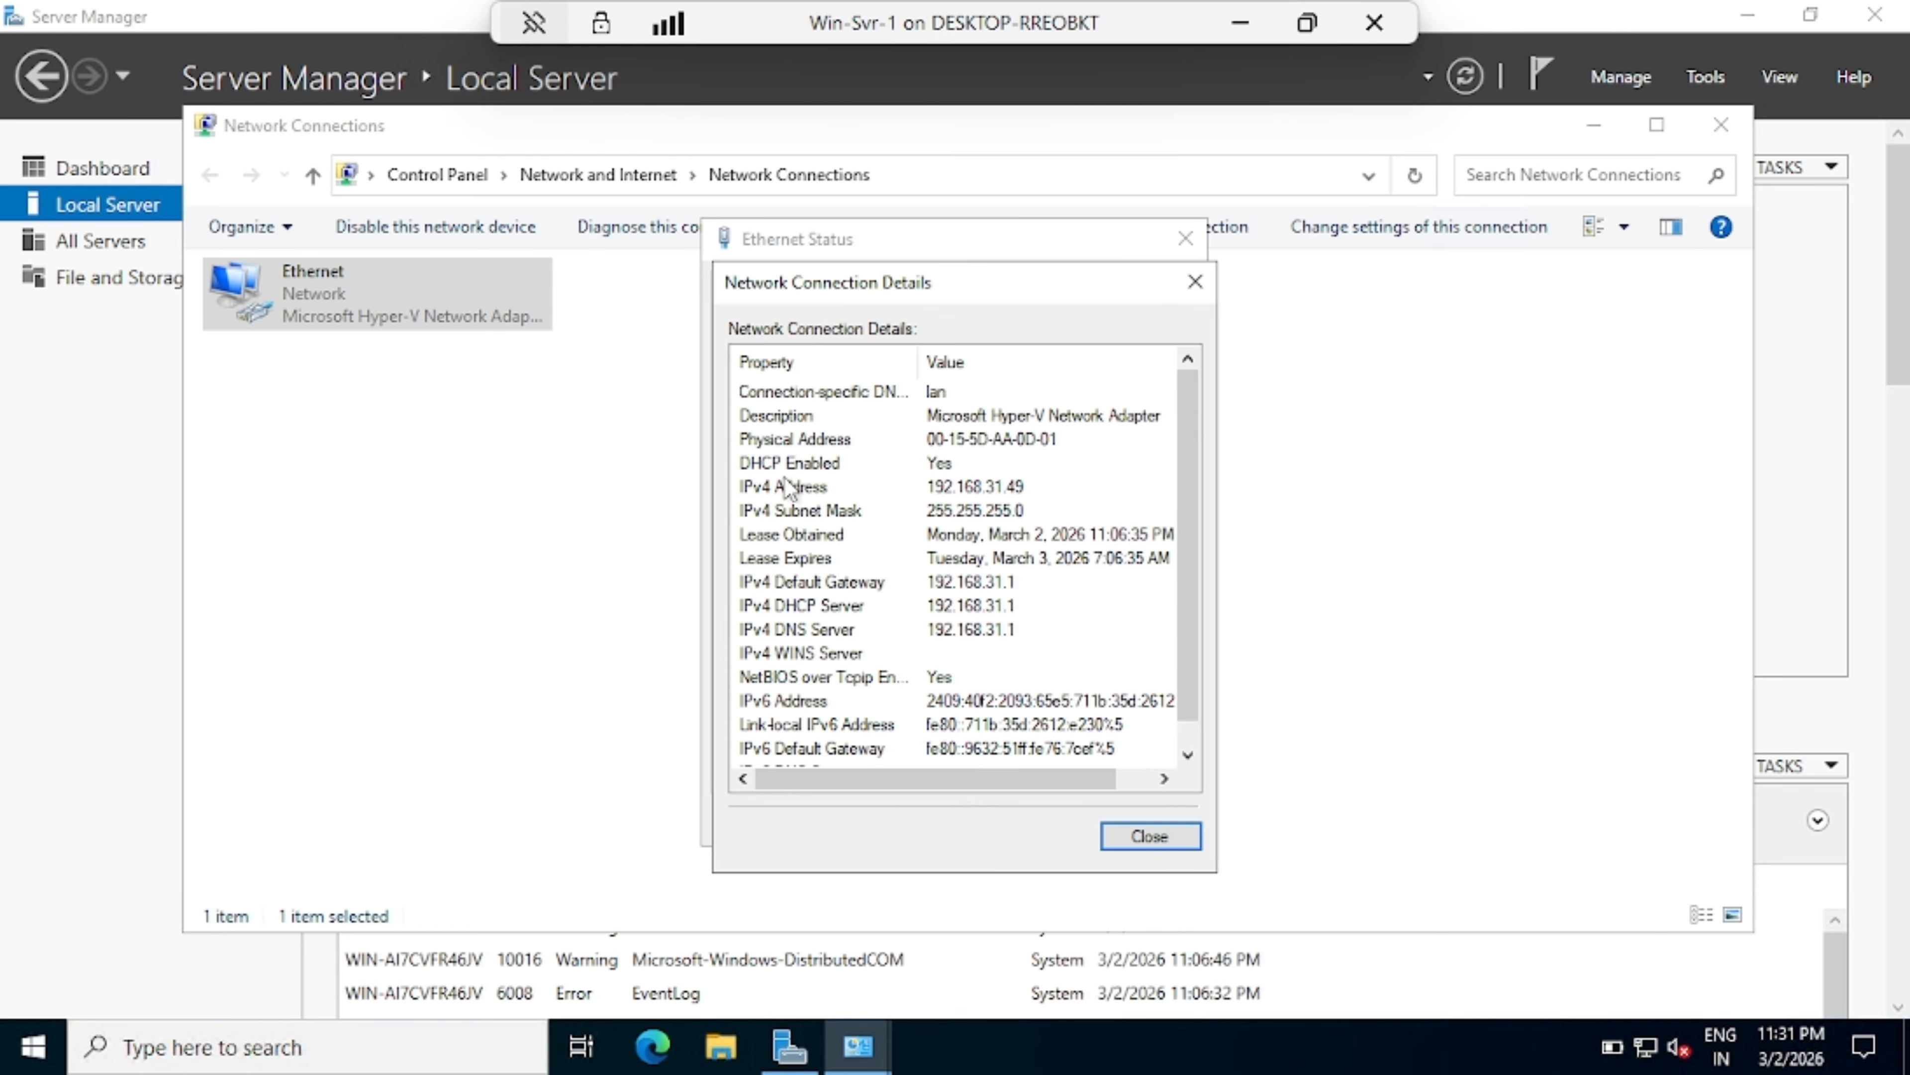
left_click(746, 465)
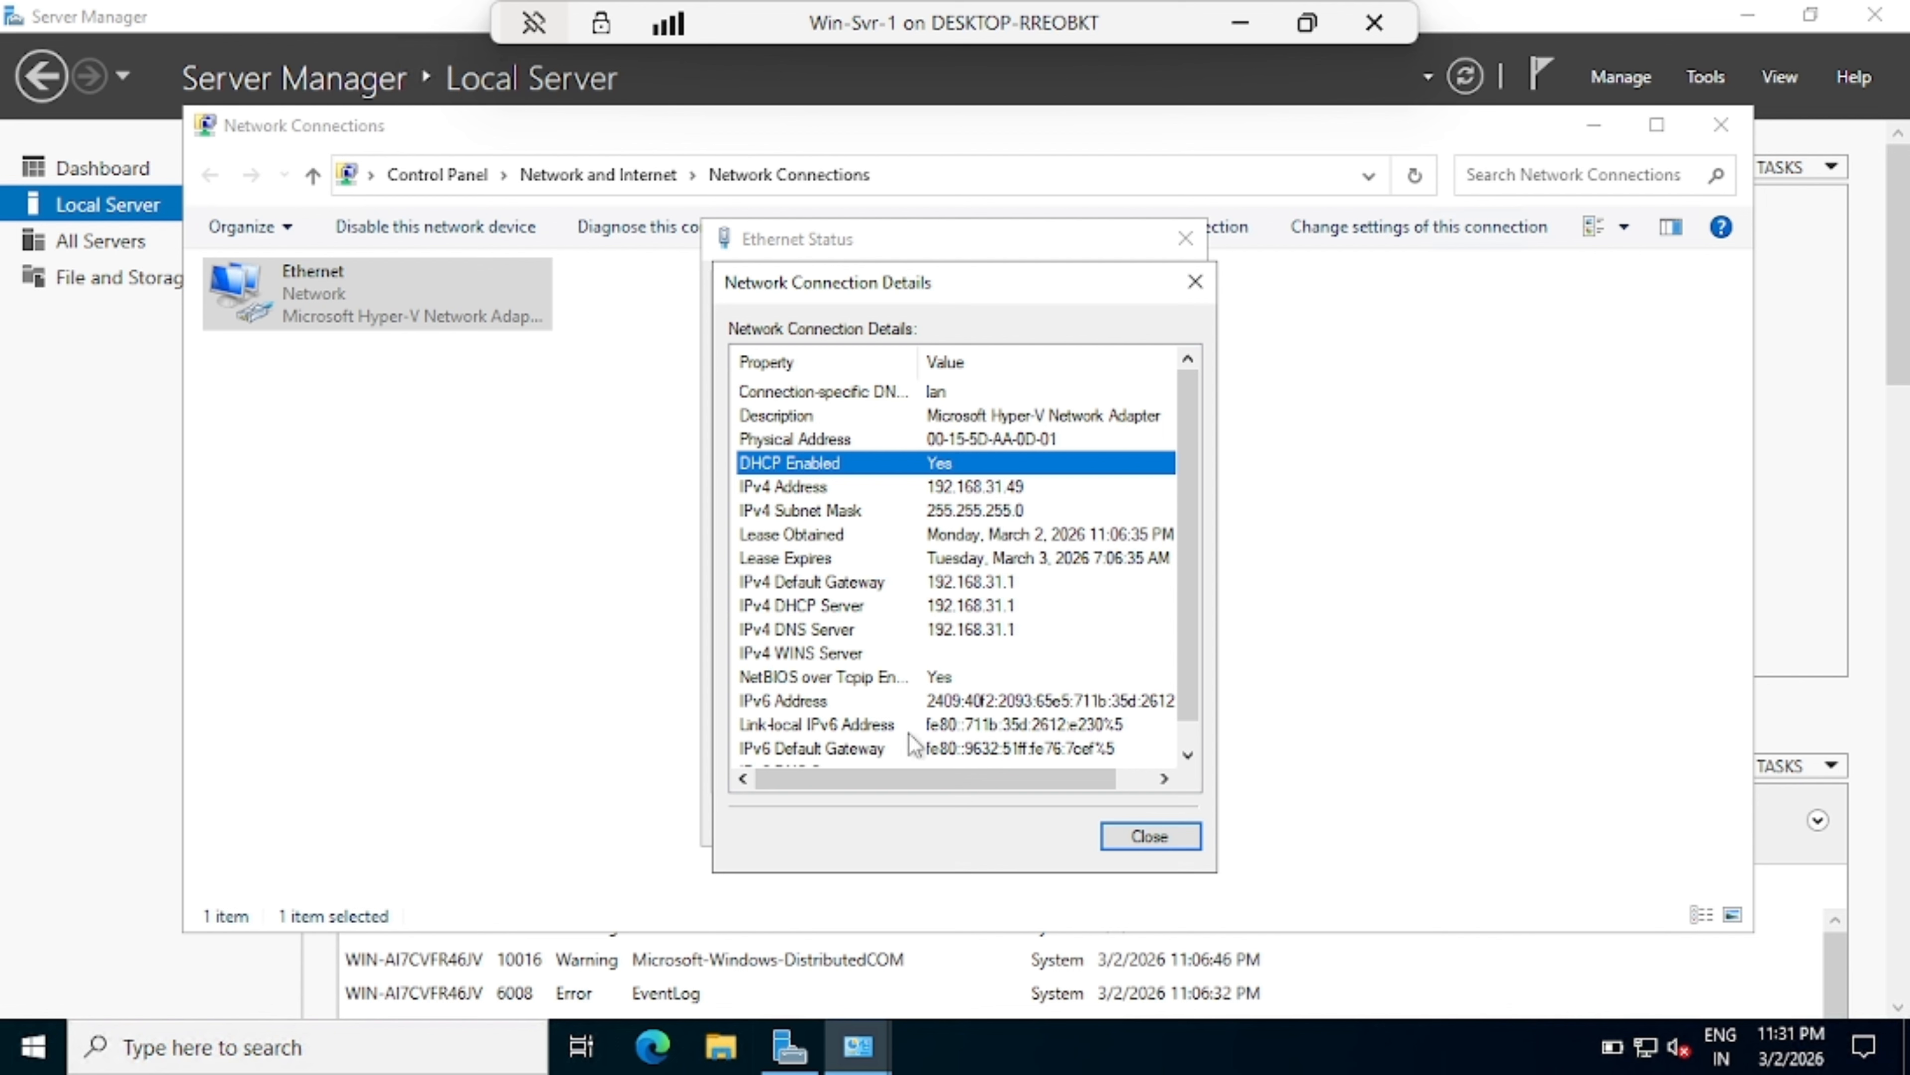
left_click(974, 488)
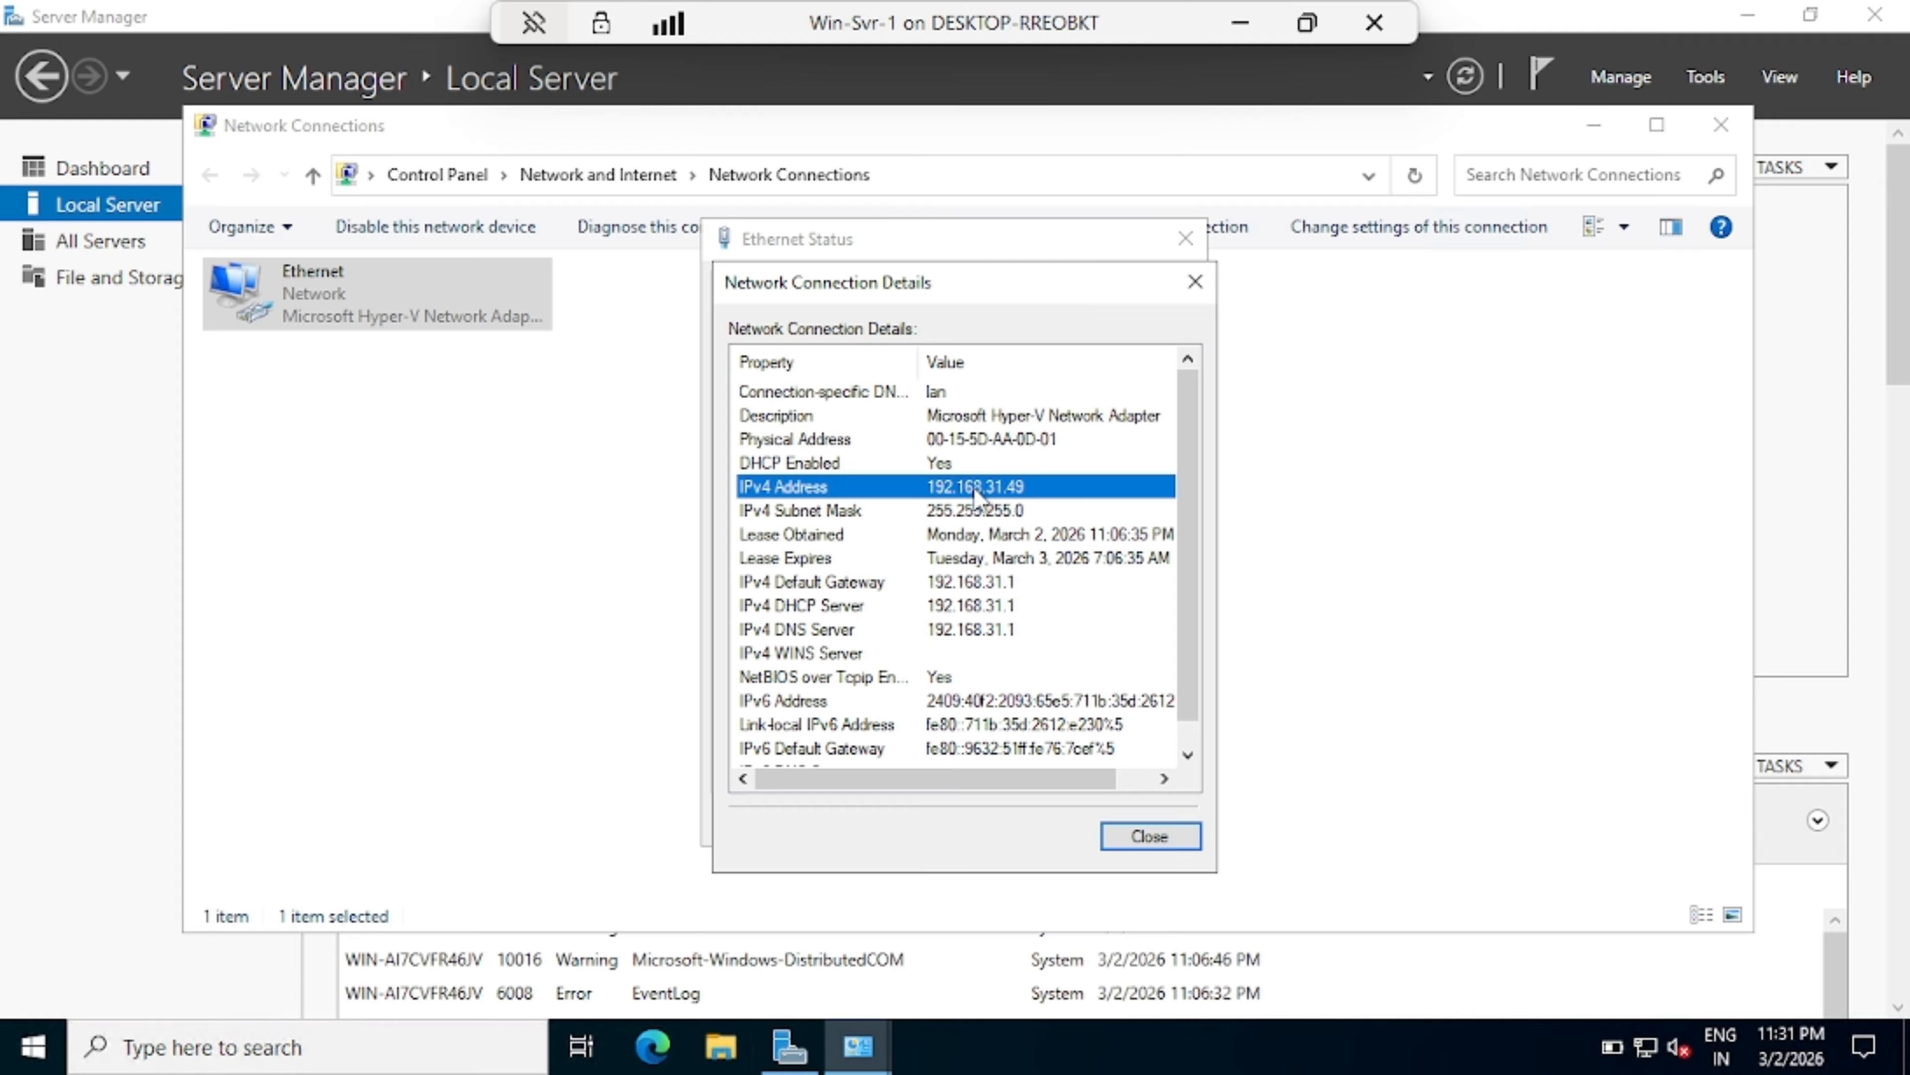
left_click(969, 512)
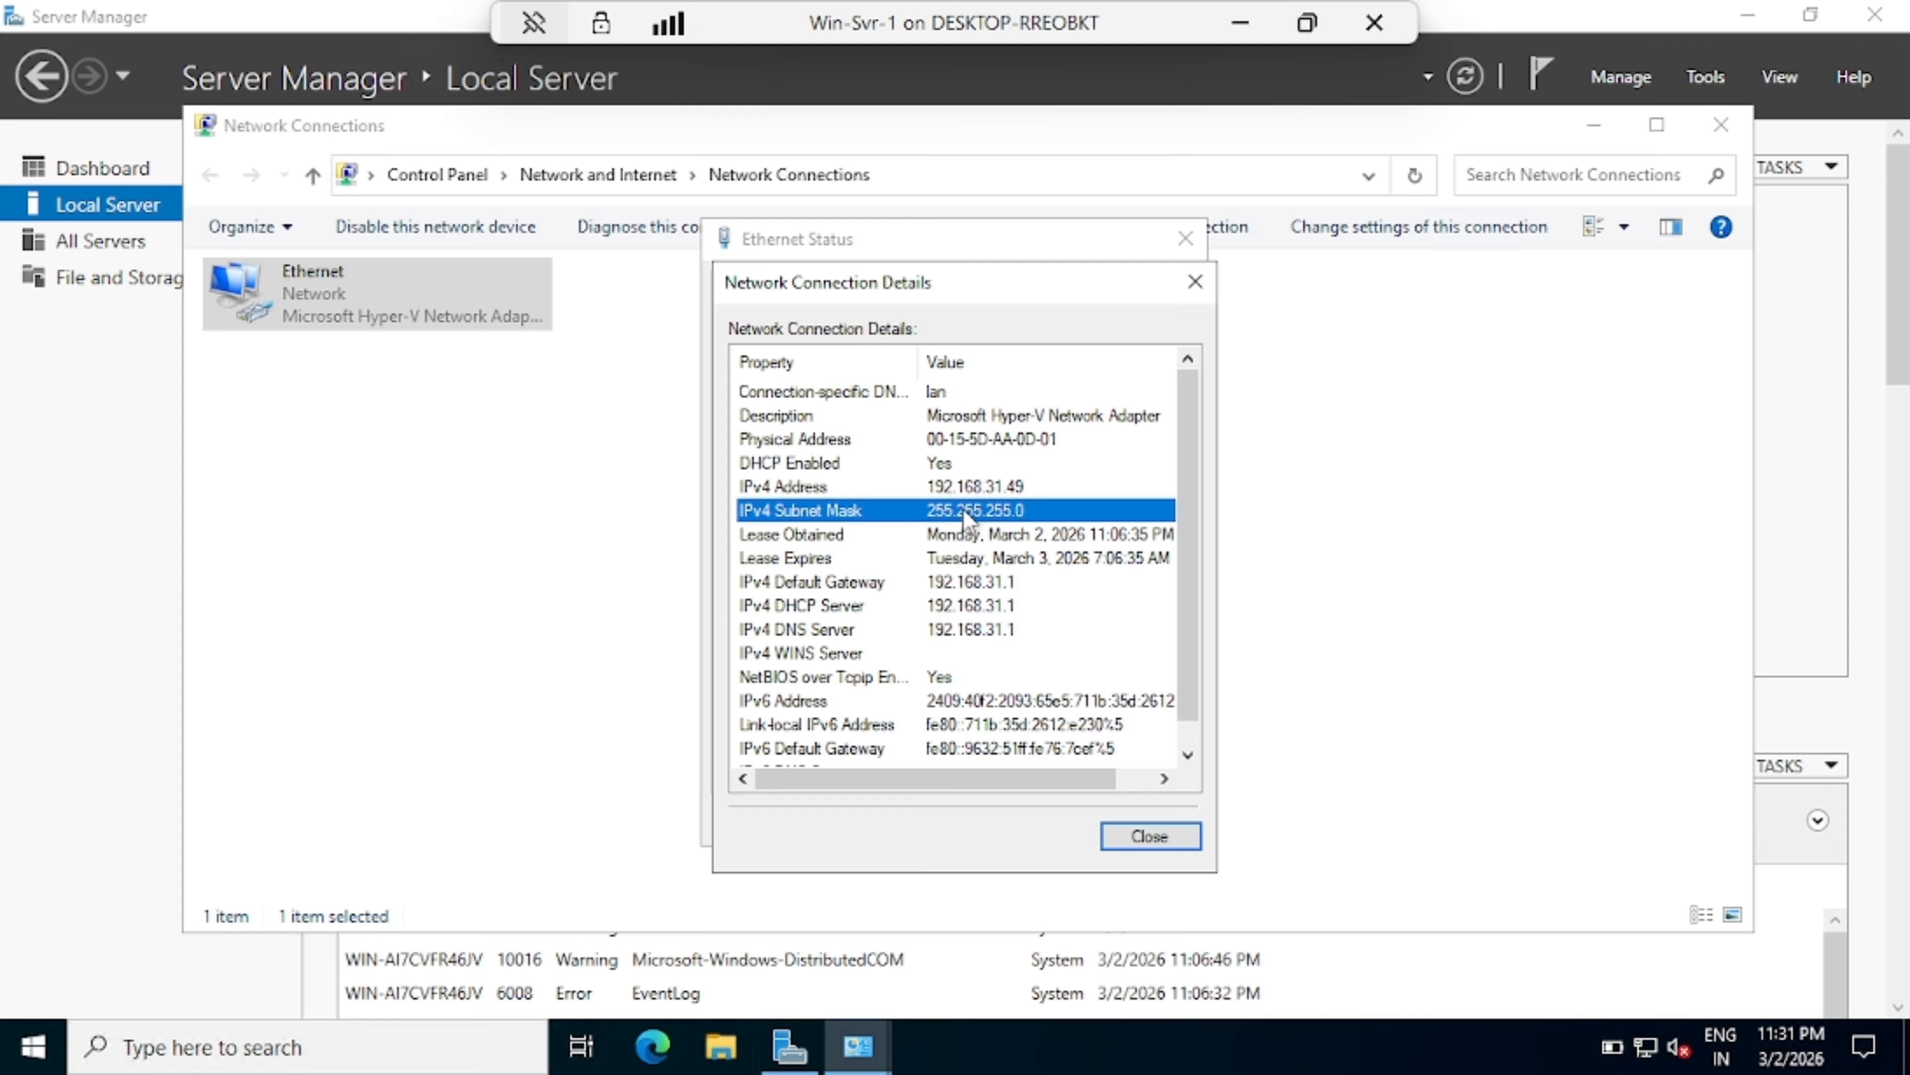
left_click(967, 581)
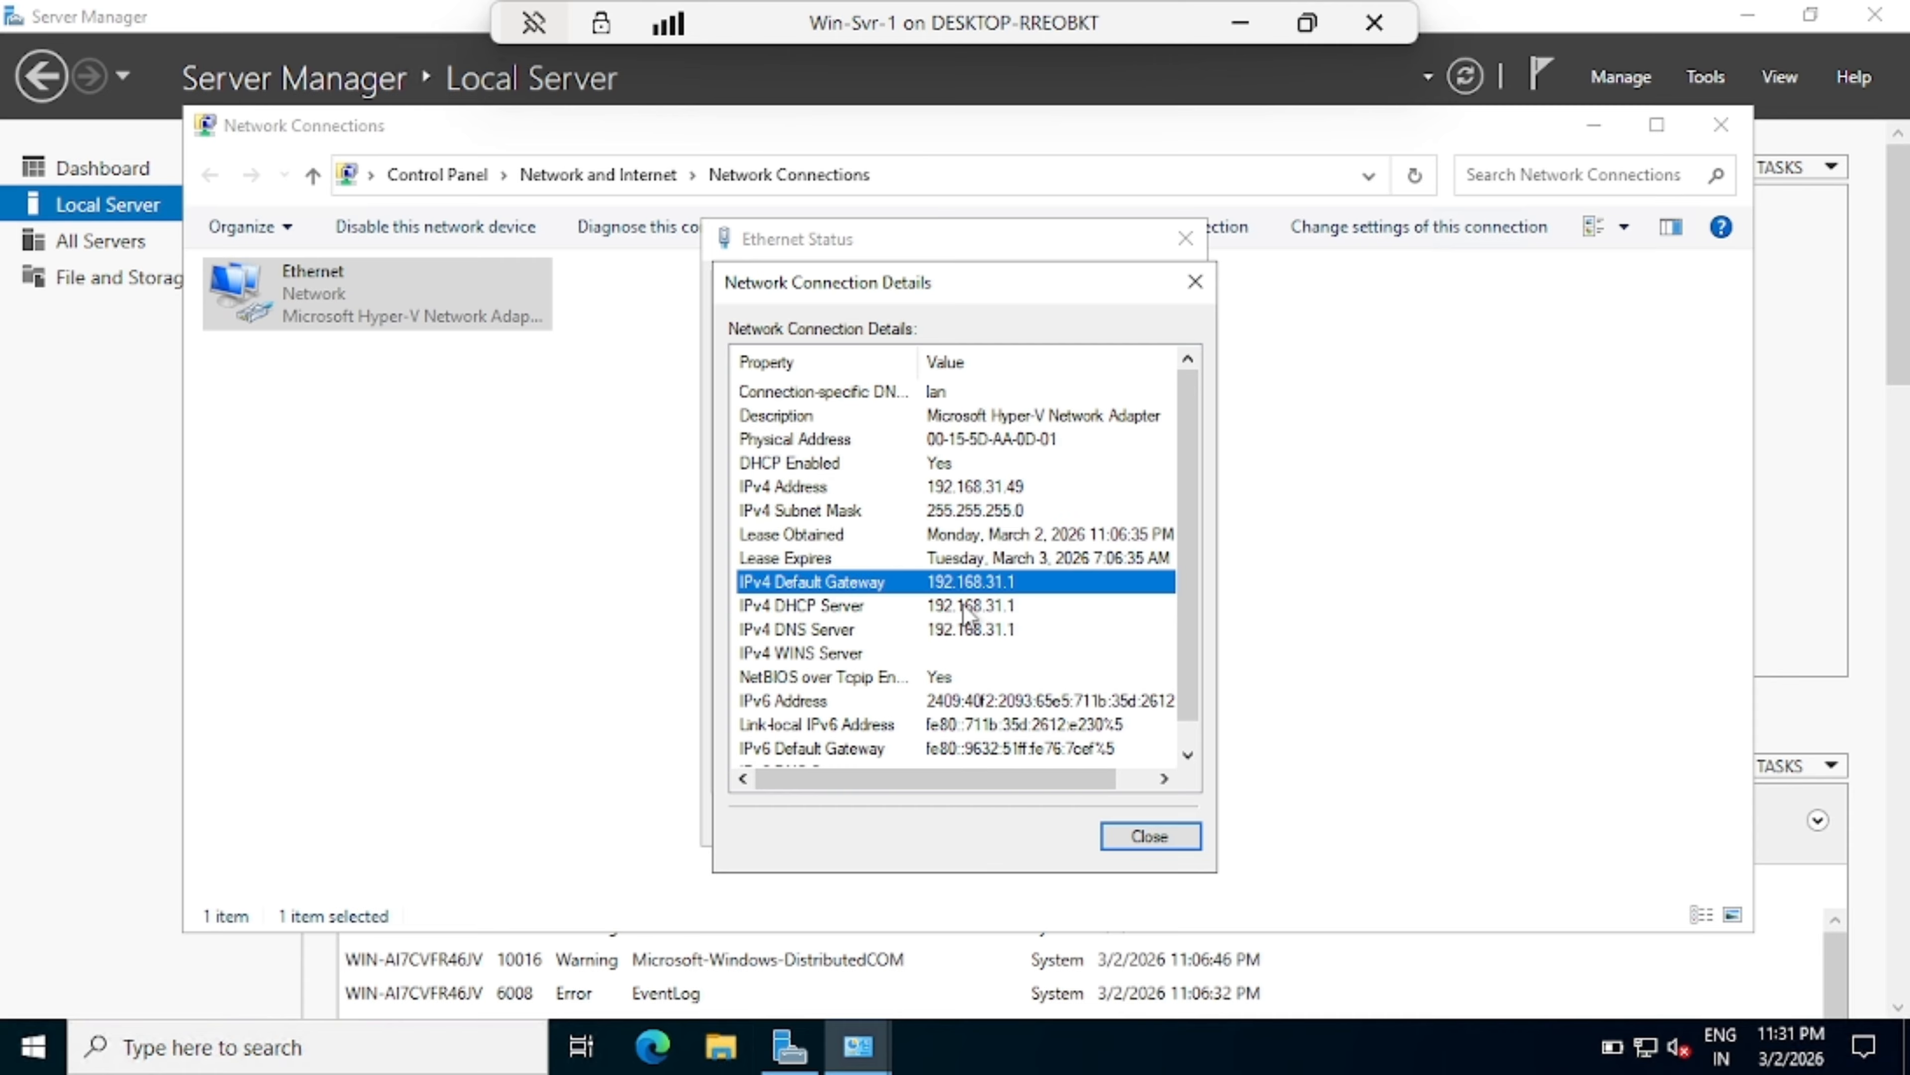
scroll(940, 594, "down", 1)
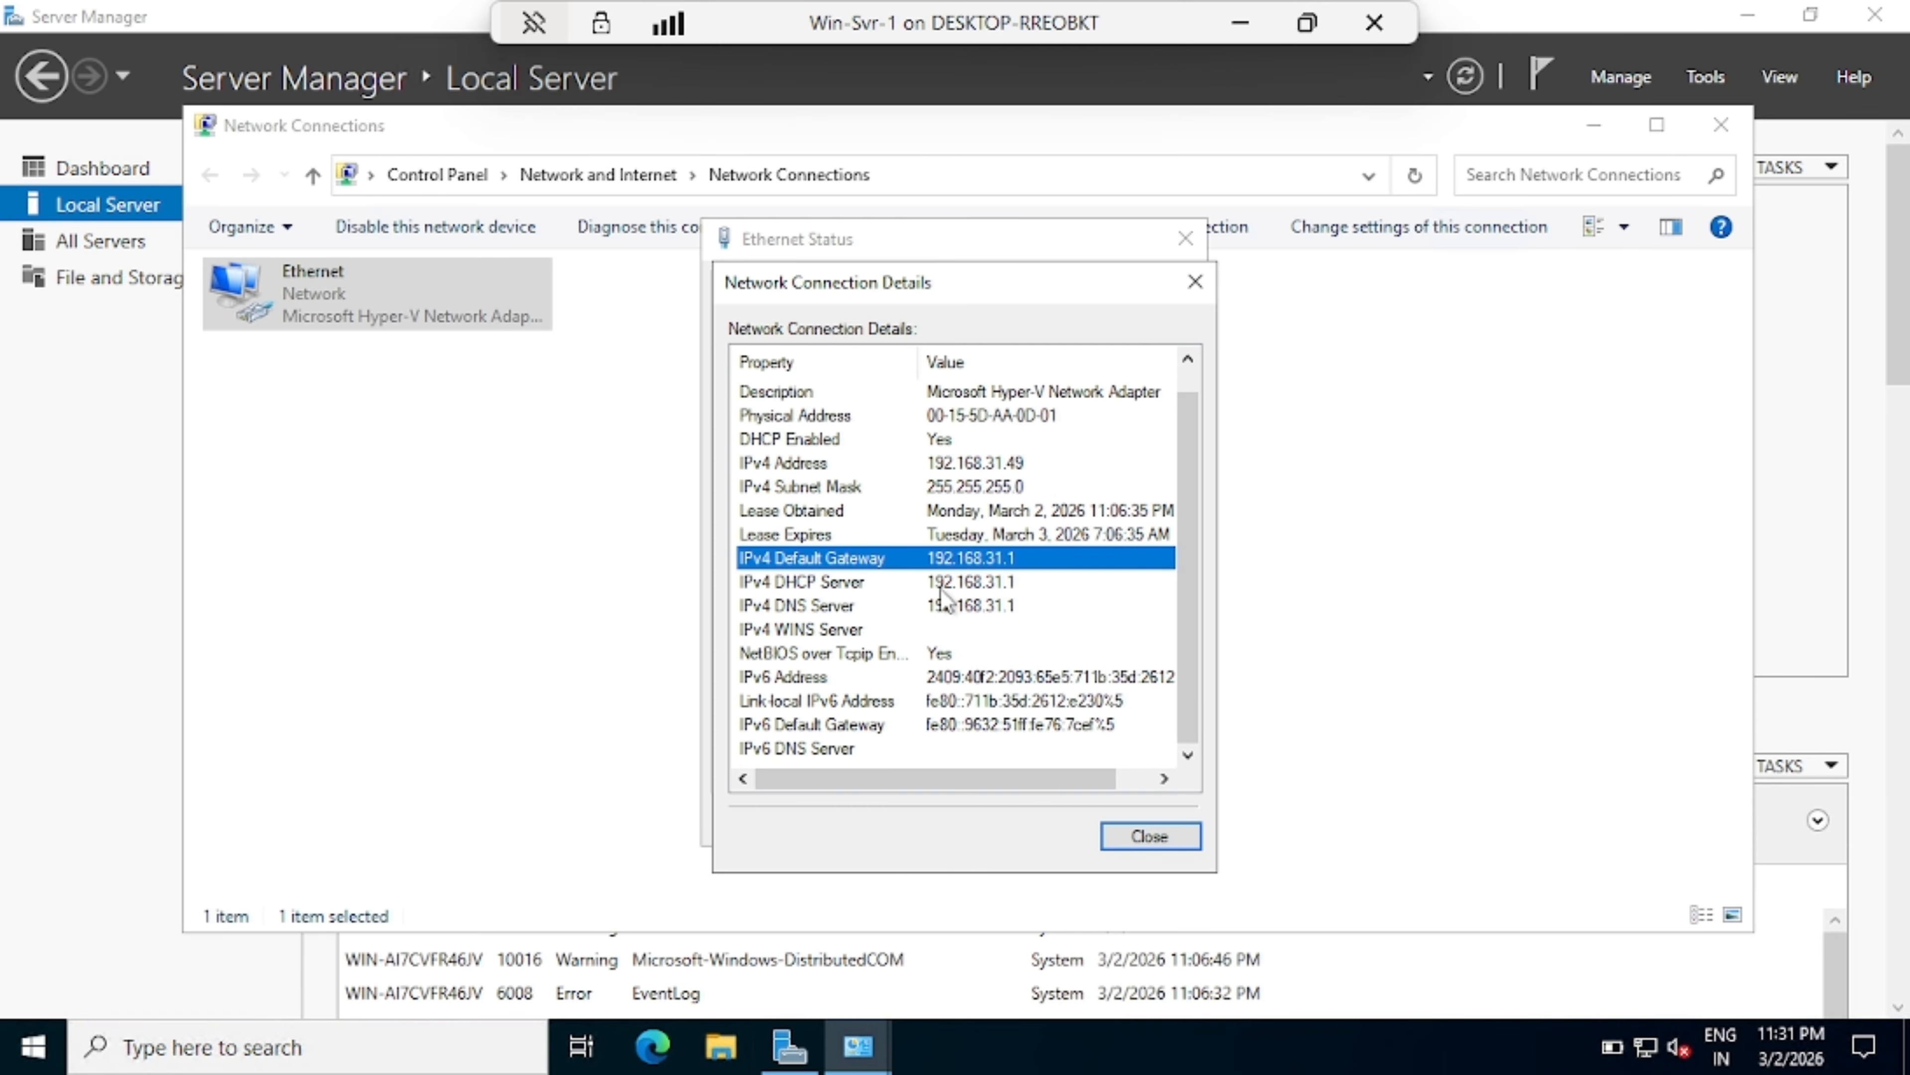
scroll(940, 596, "up", 1)
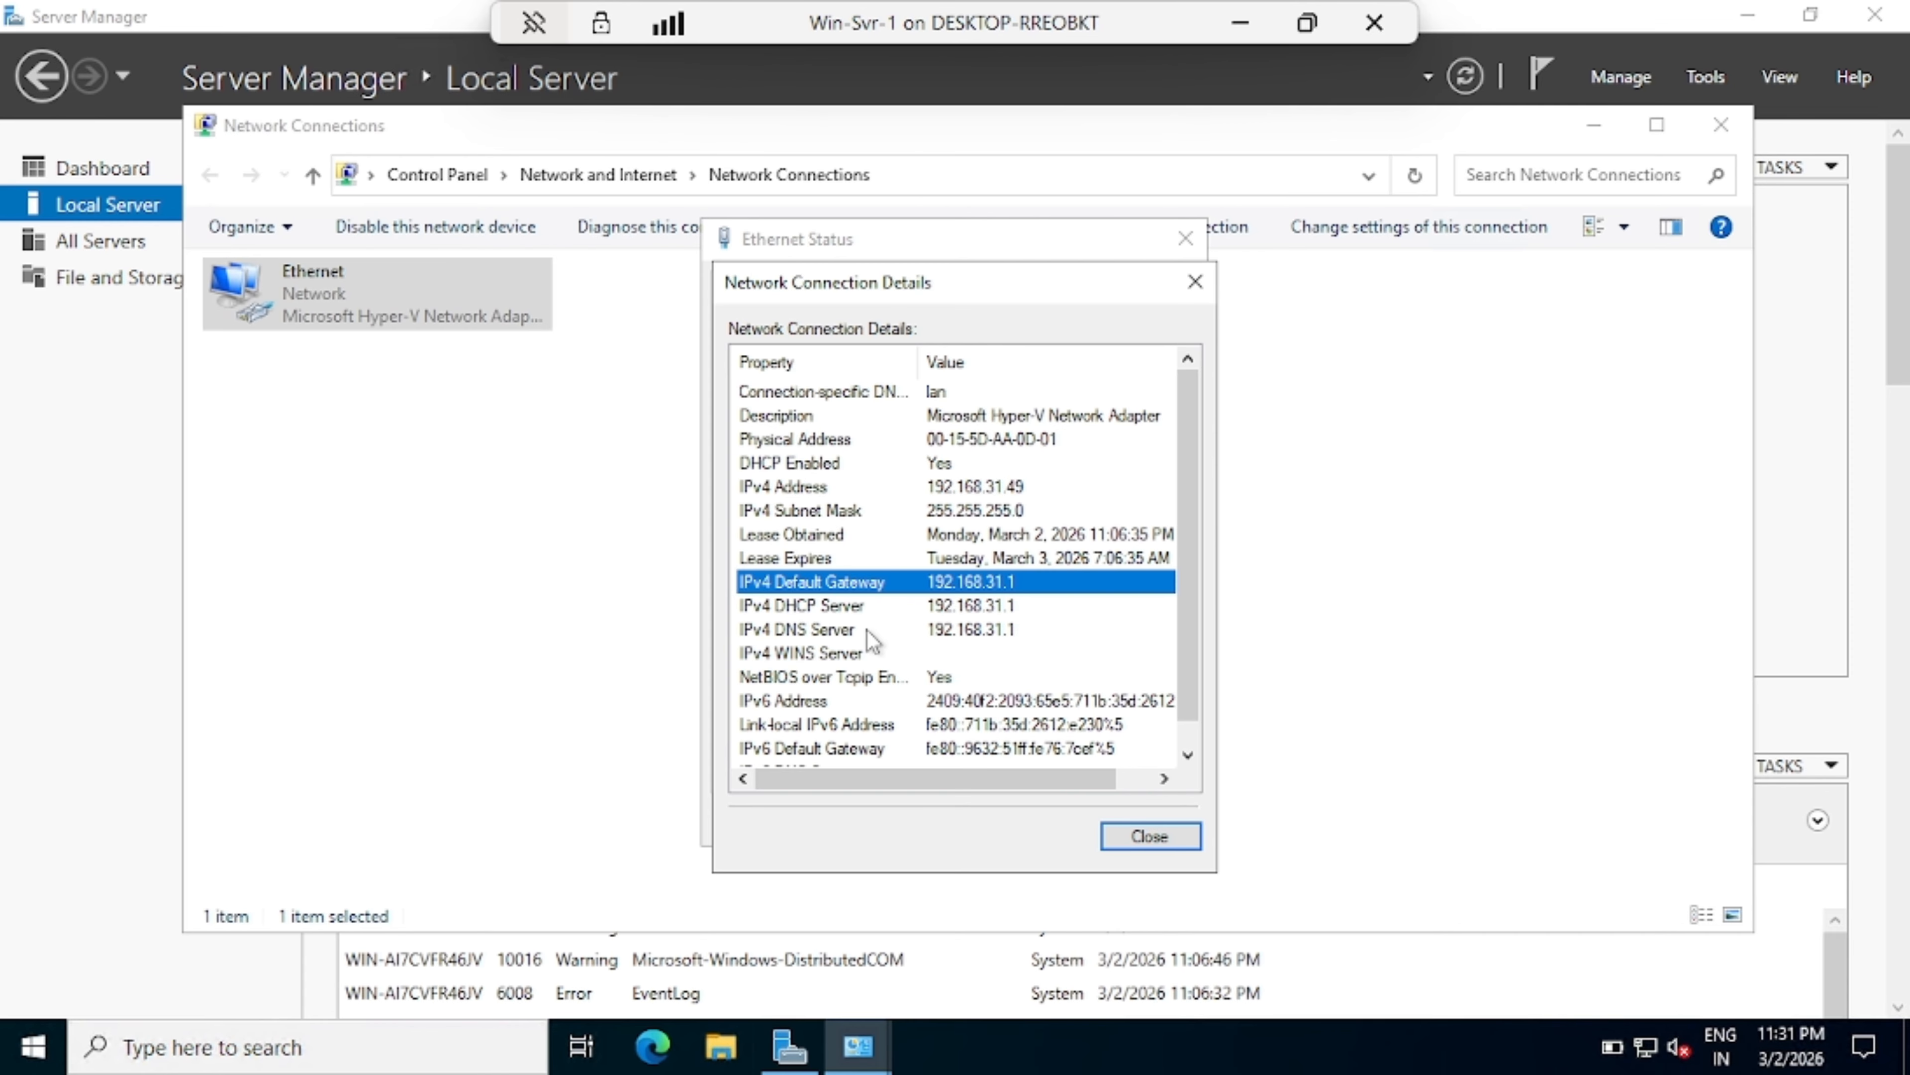
left_click(1145, 836)
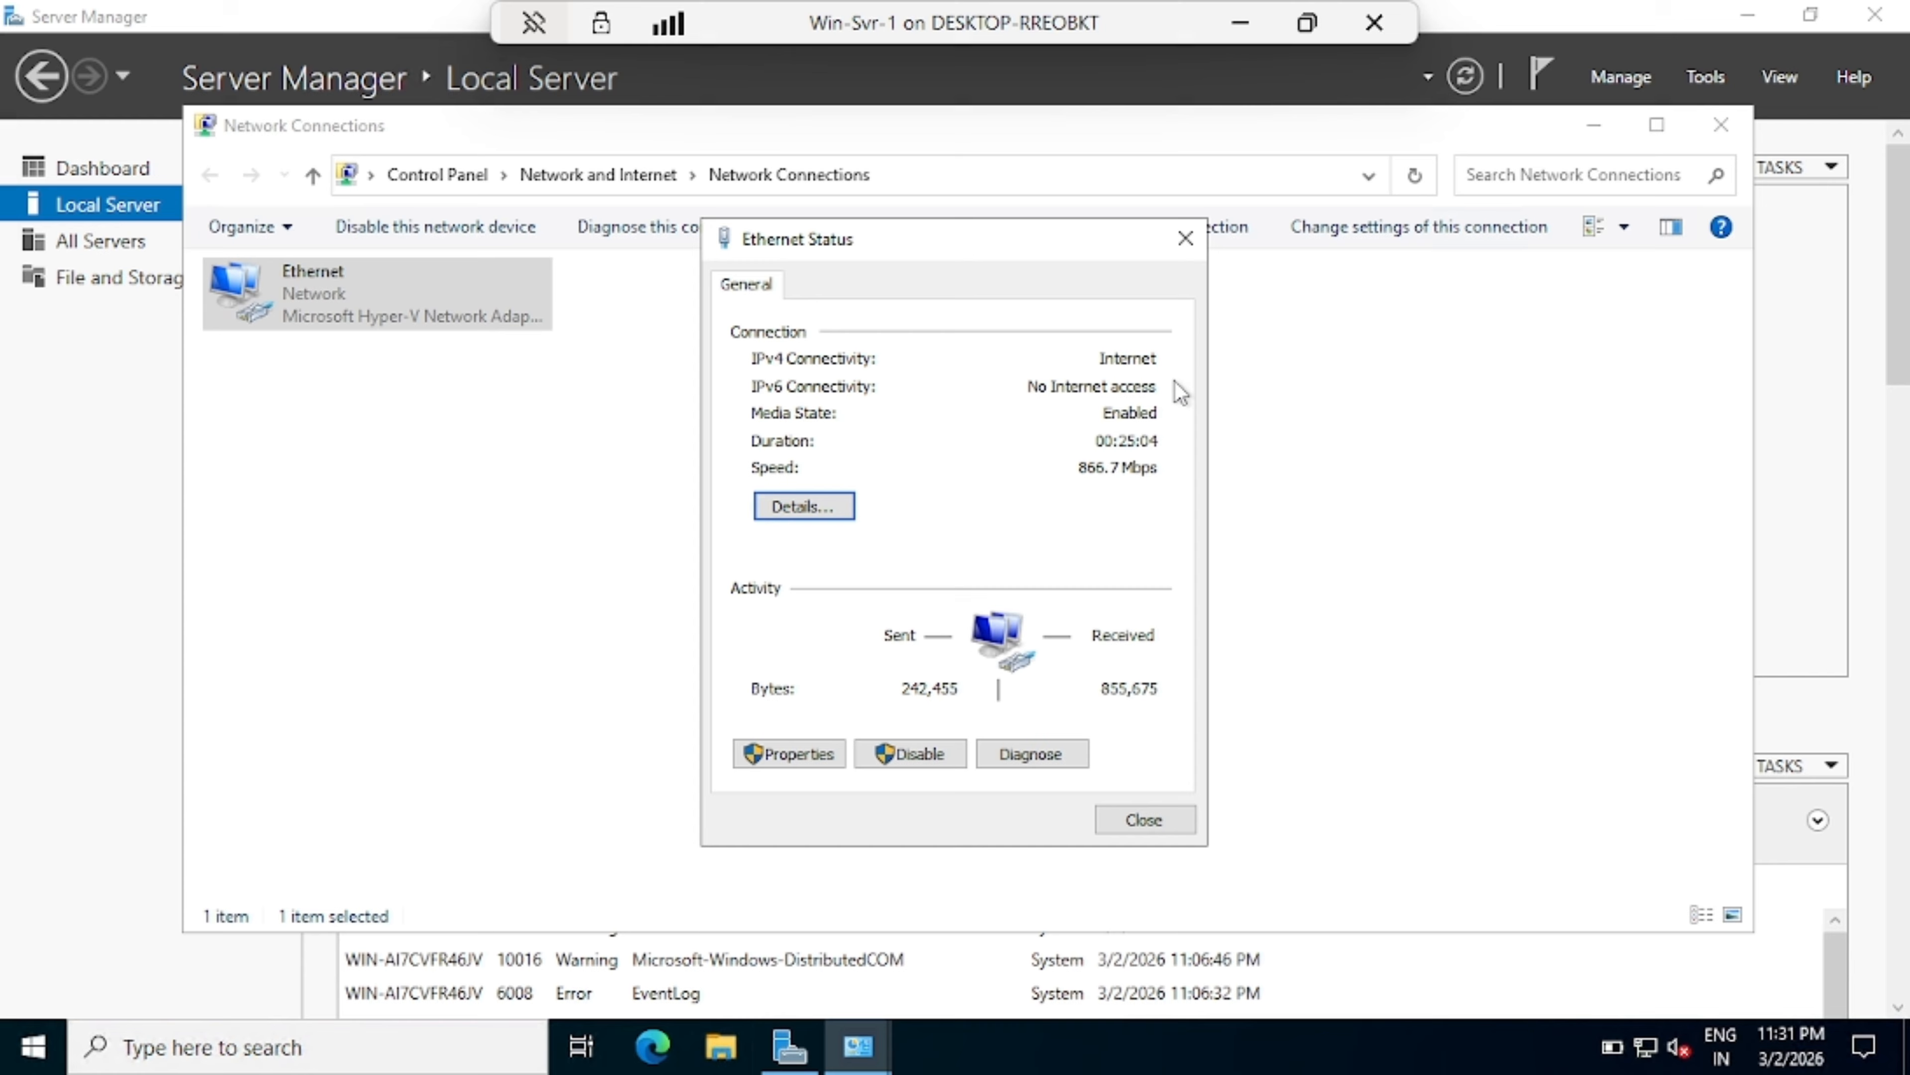
left_click(1184, 239)
left_click(1720, 125)
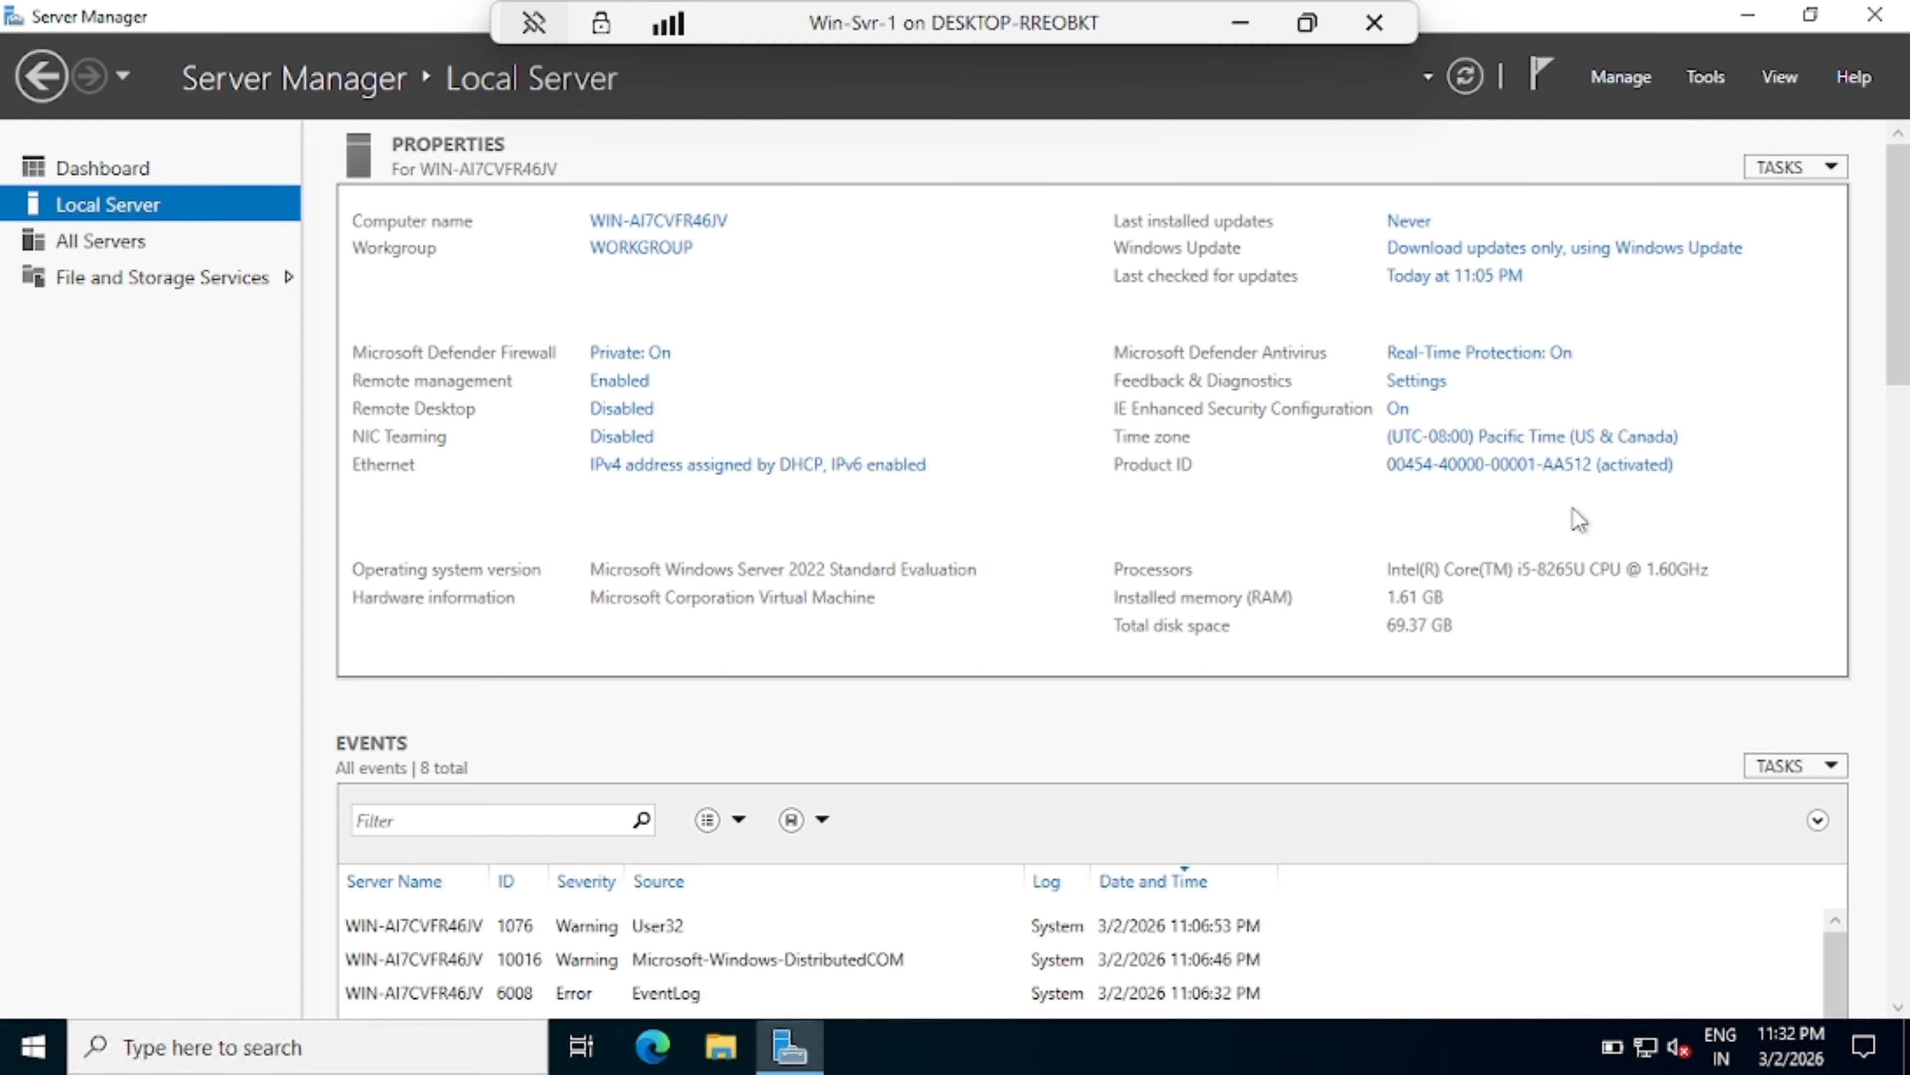
Step: Enter the computer description 'Domain Controller'
left_click(672, 223)
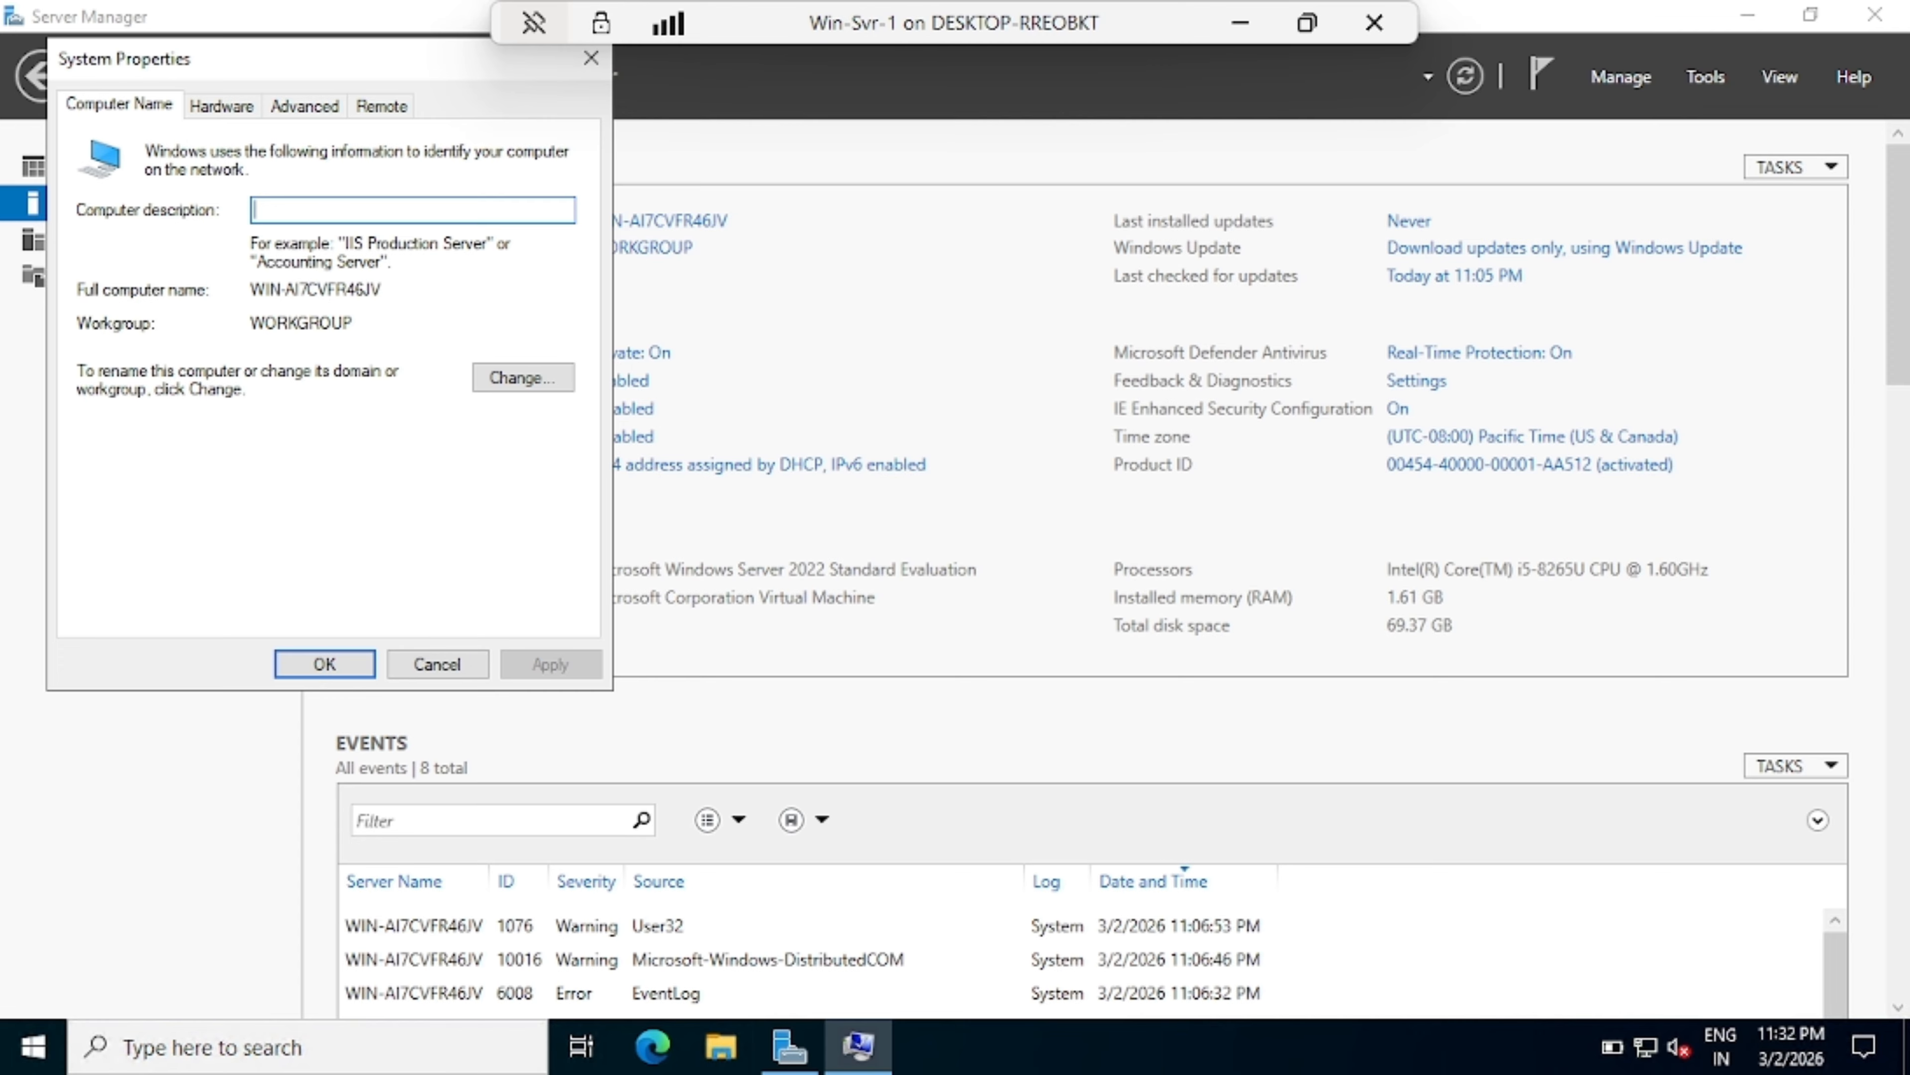
type("Do")
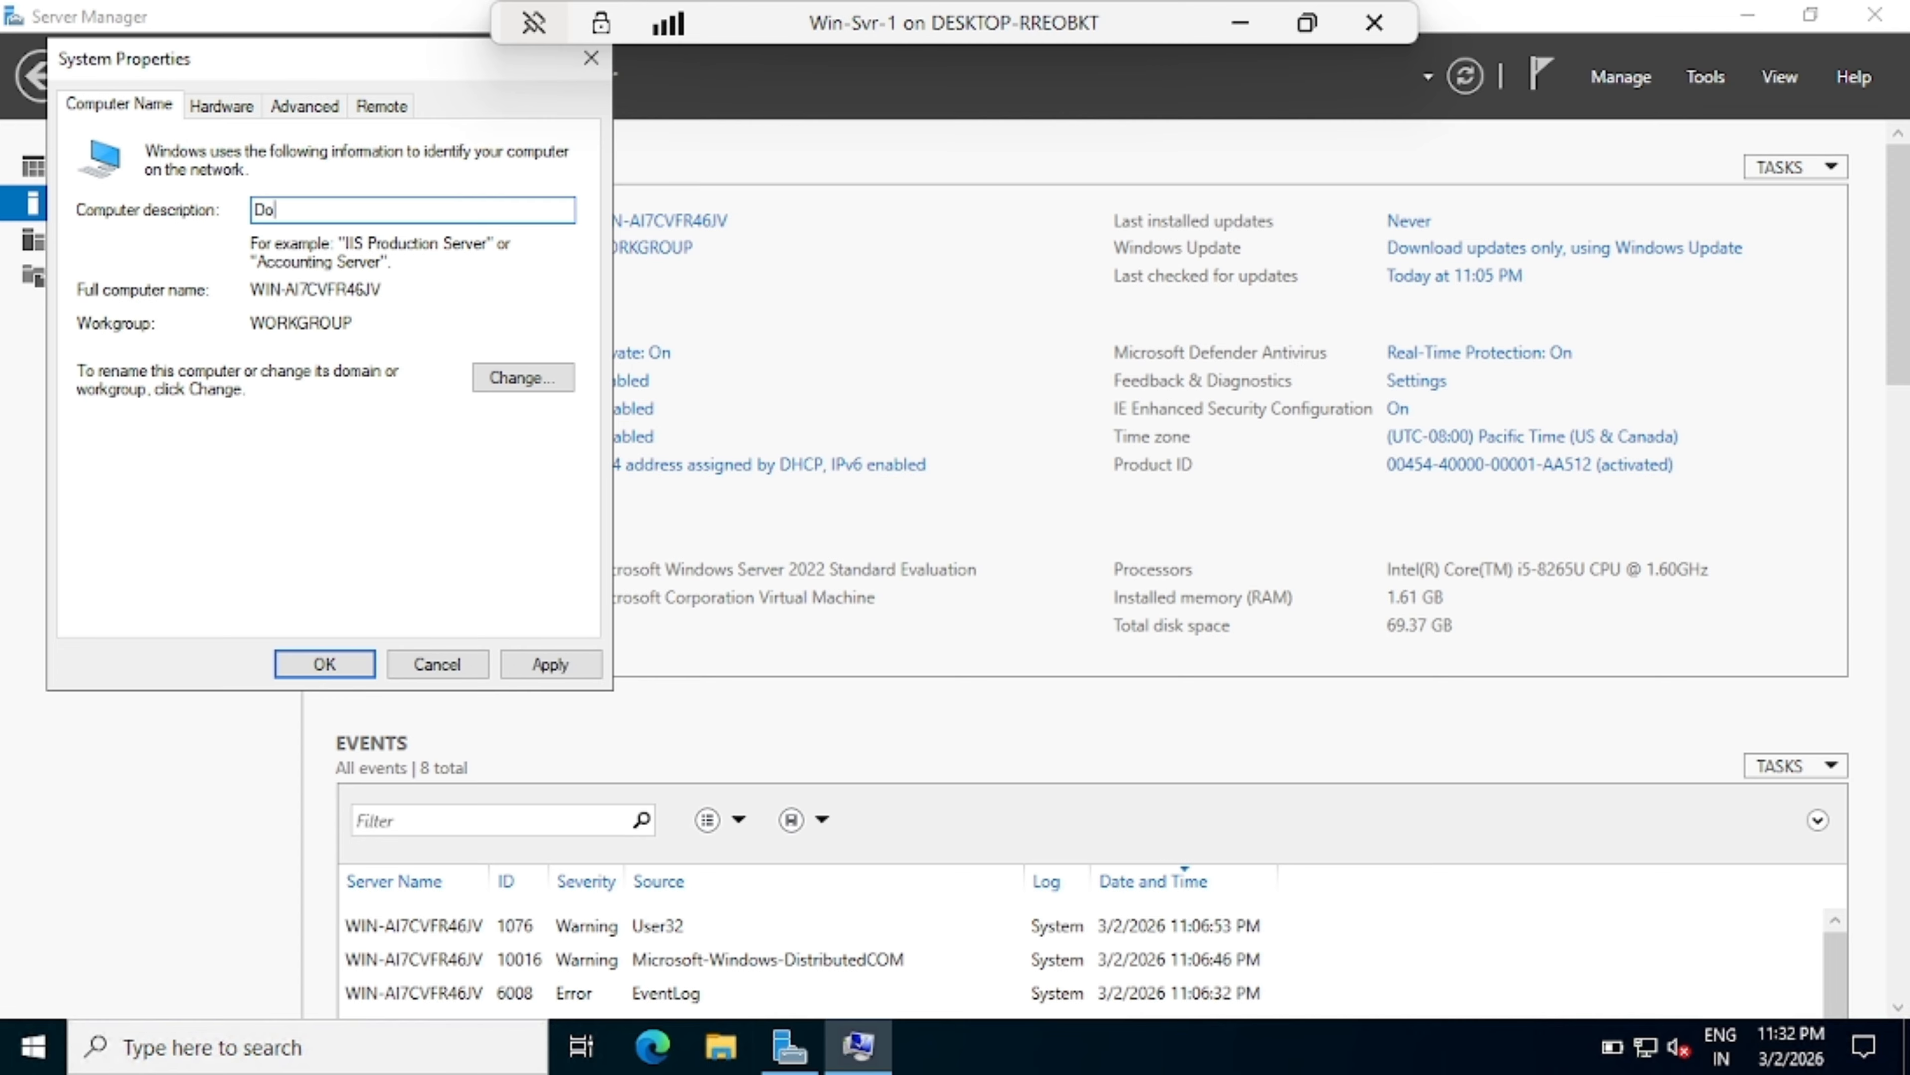
type("main Controller")
key("Tab")
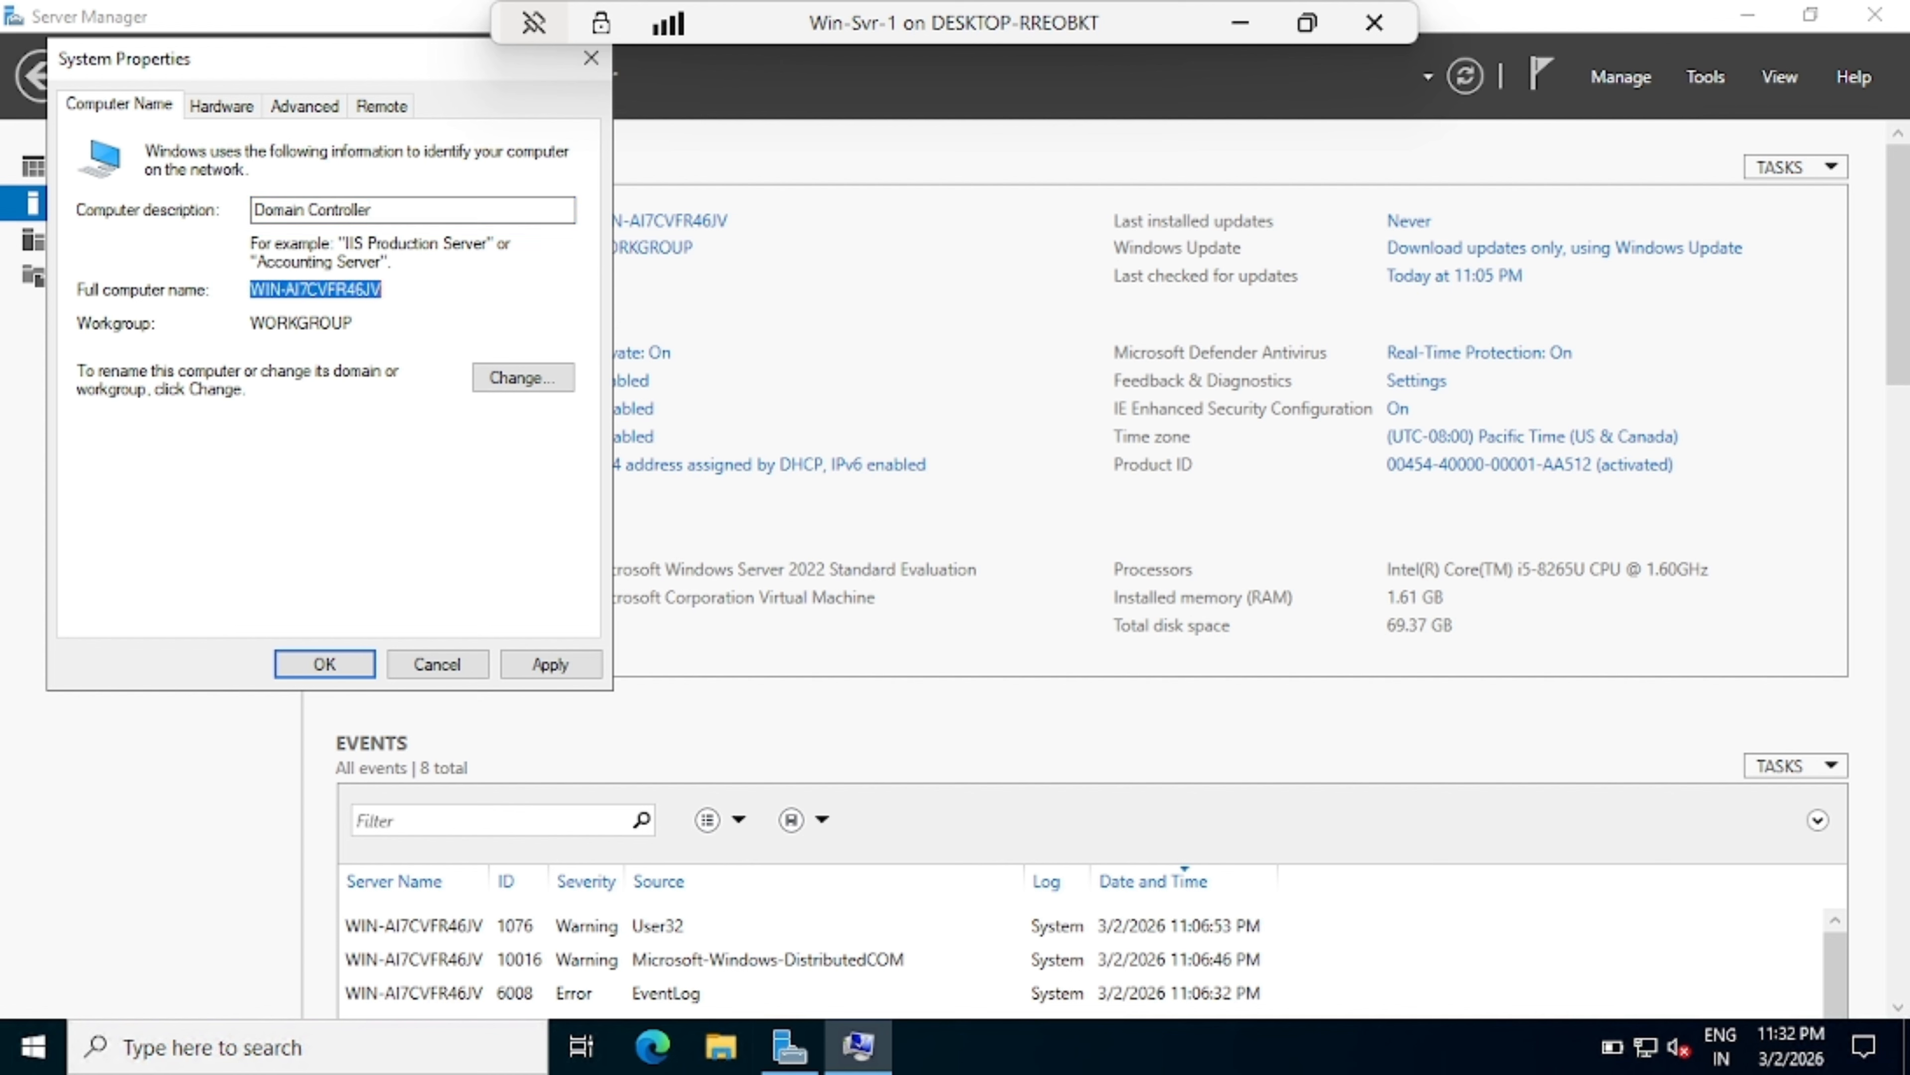
Step: Rename the computer to ITK-DC01 and postpone the required restart
left_click(512, 383)
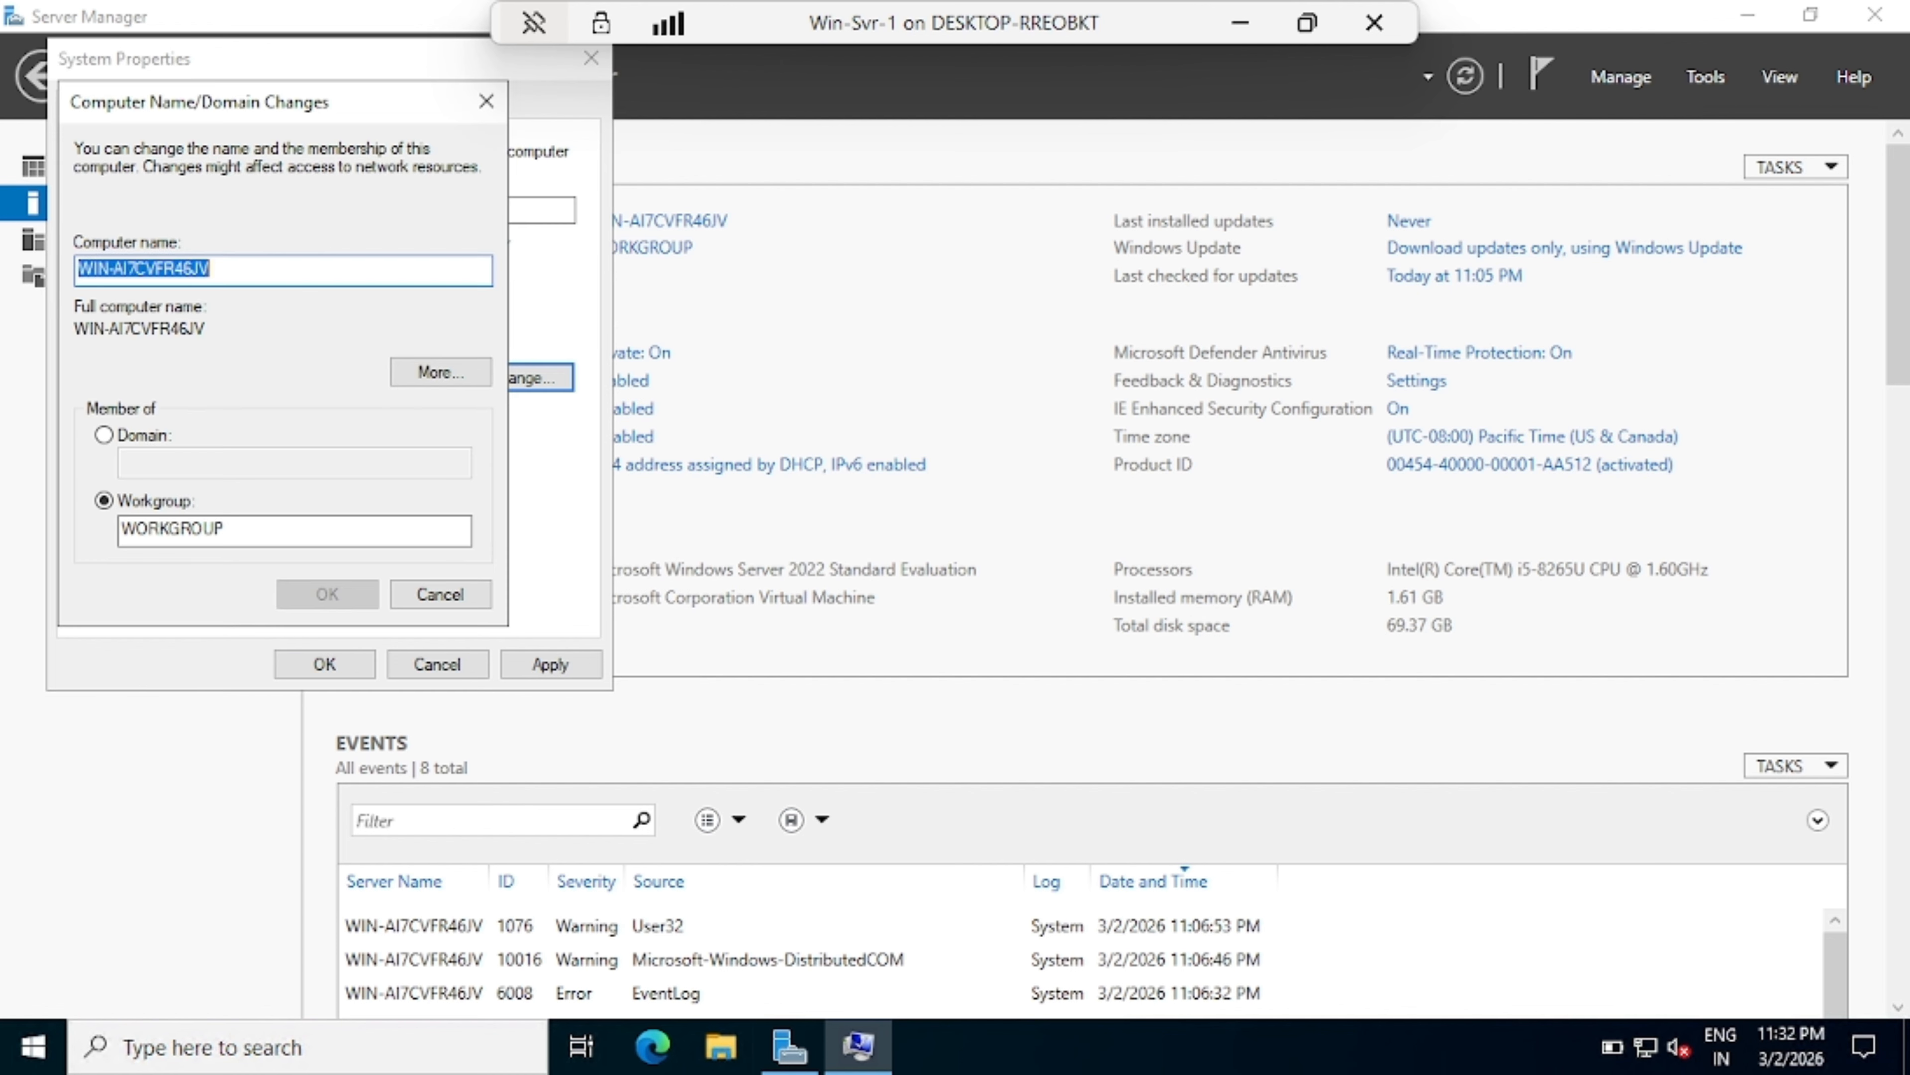
type("ITK")
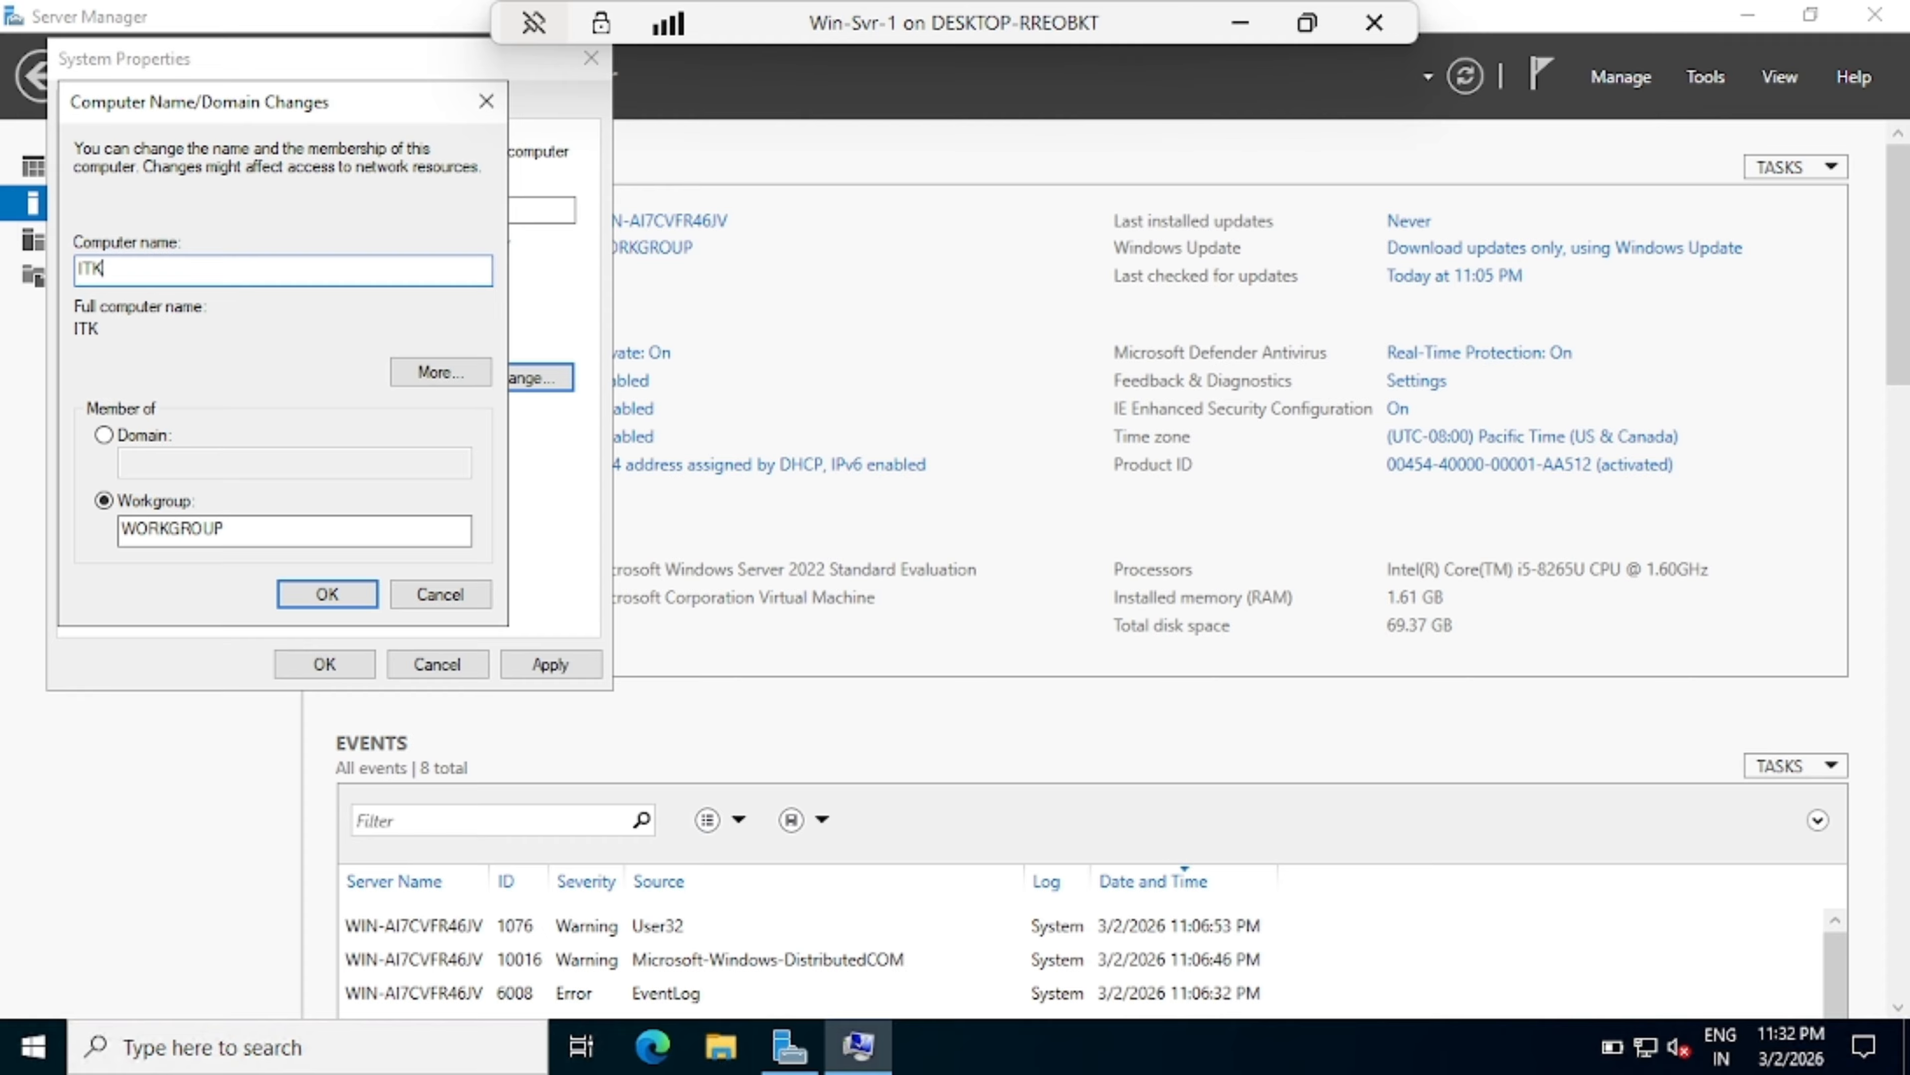
type("-DC01")
left_click(339, 597)
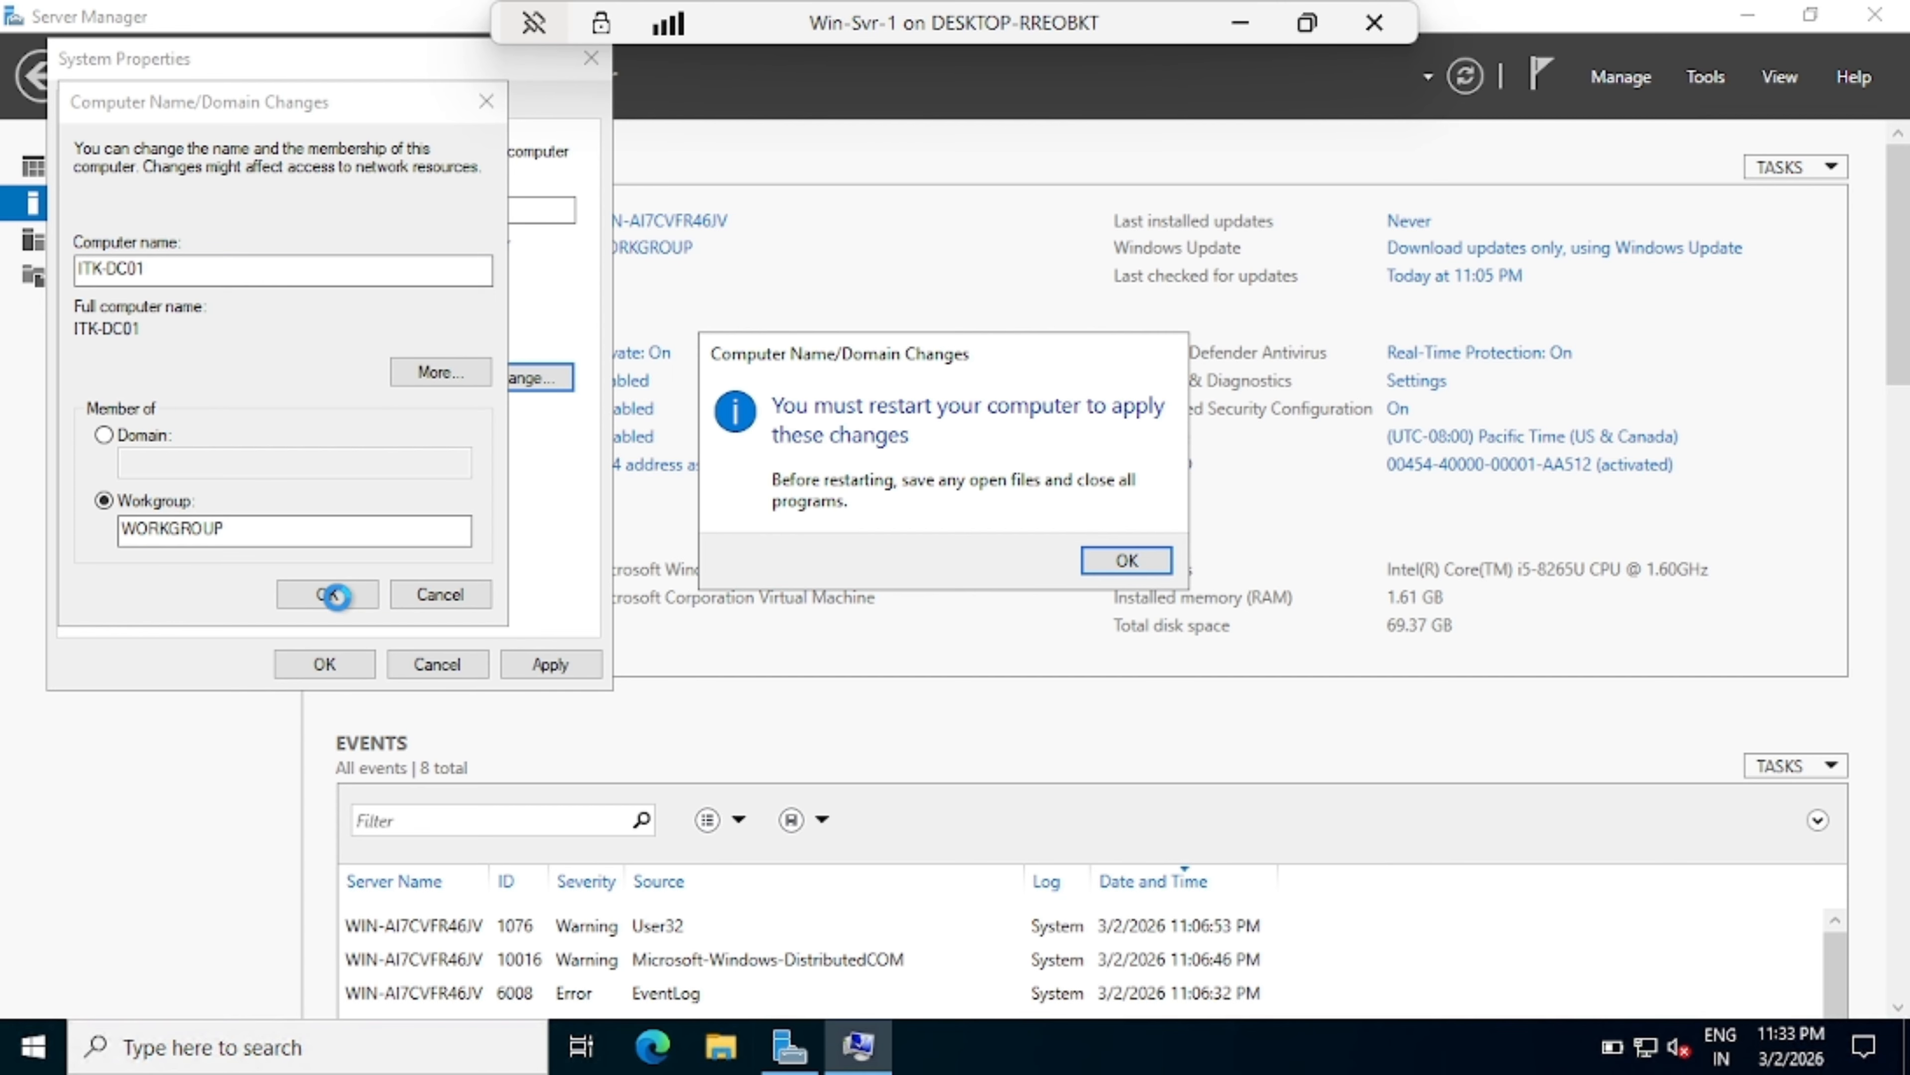
left_click(1117, 571)
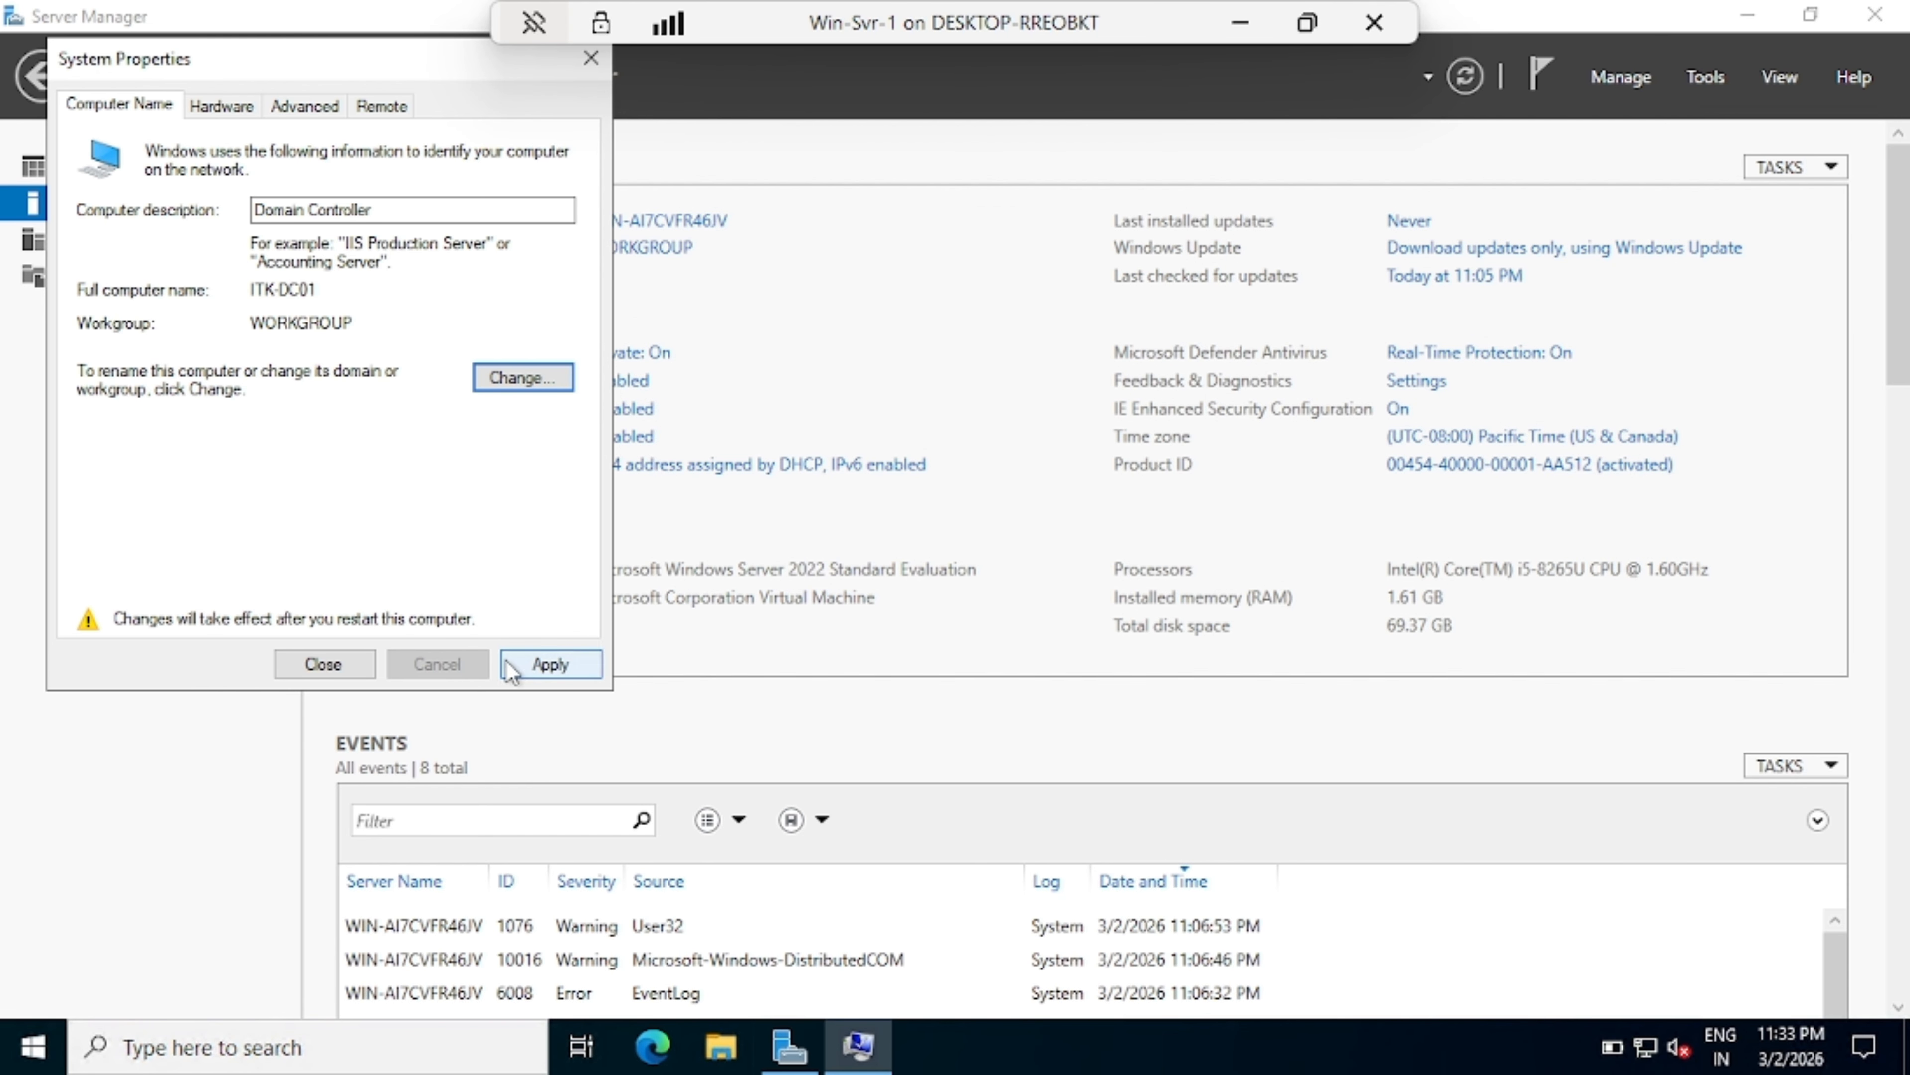
left_click(323, 666)
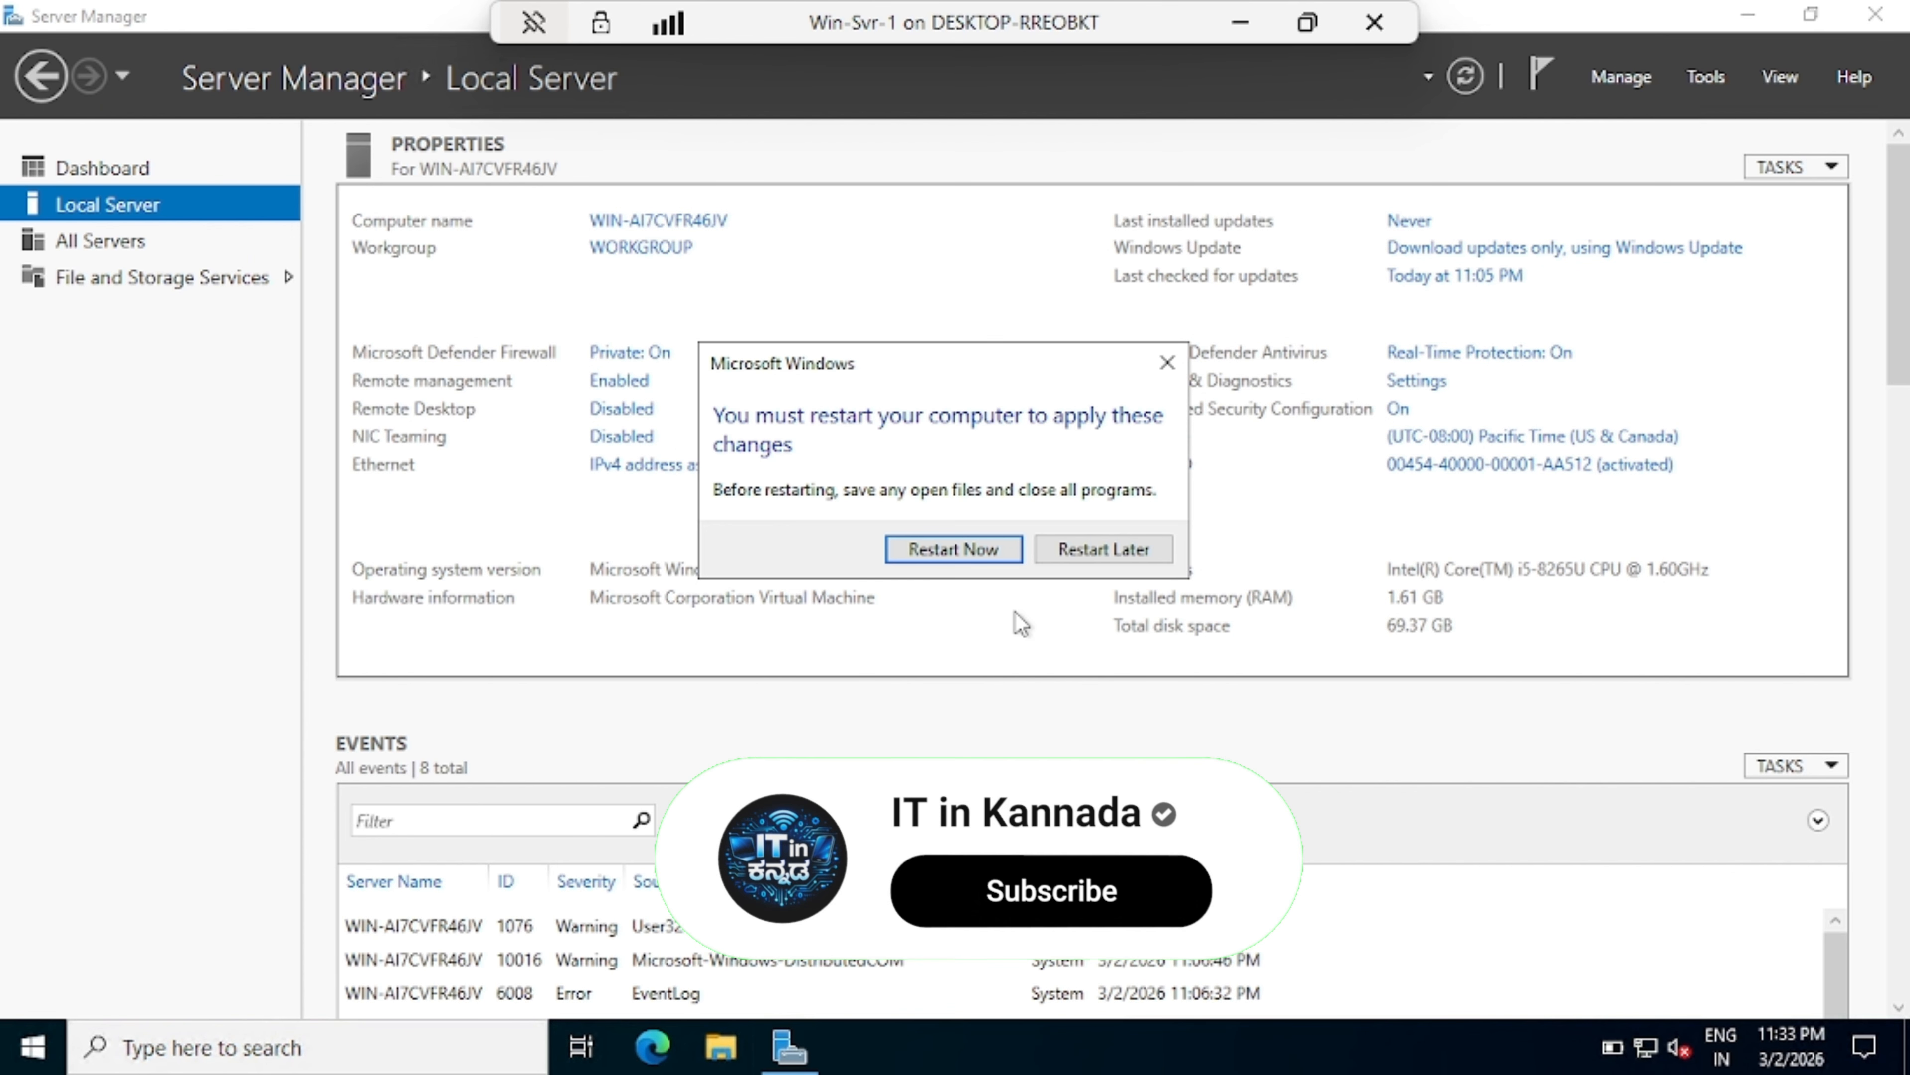
left_click(1097, 549)
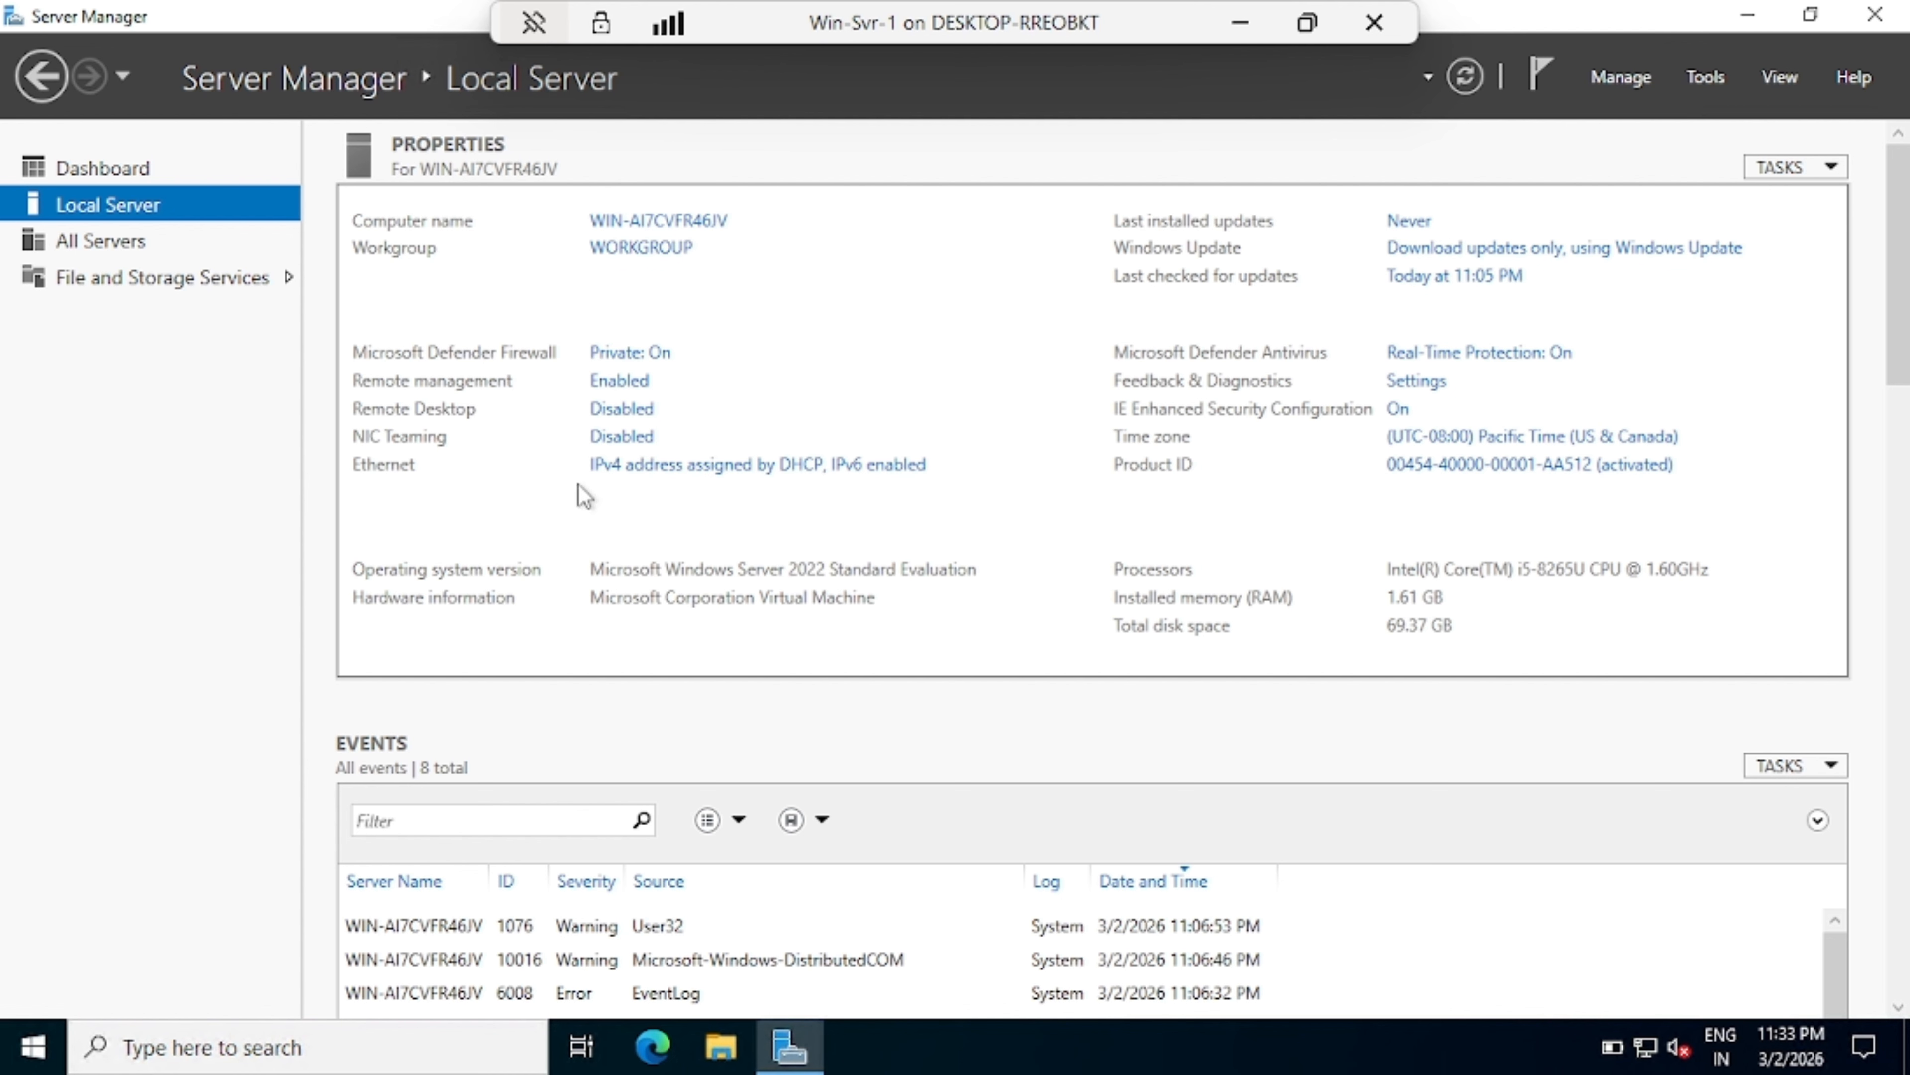
Step: Open the Ethernet adapter's Internet Protocol Version 4 (TCP/IPv4) properties
left_click(644, 467)
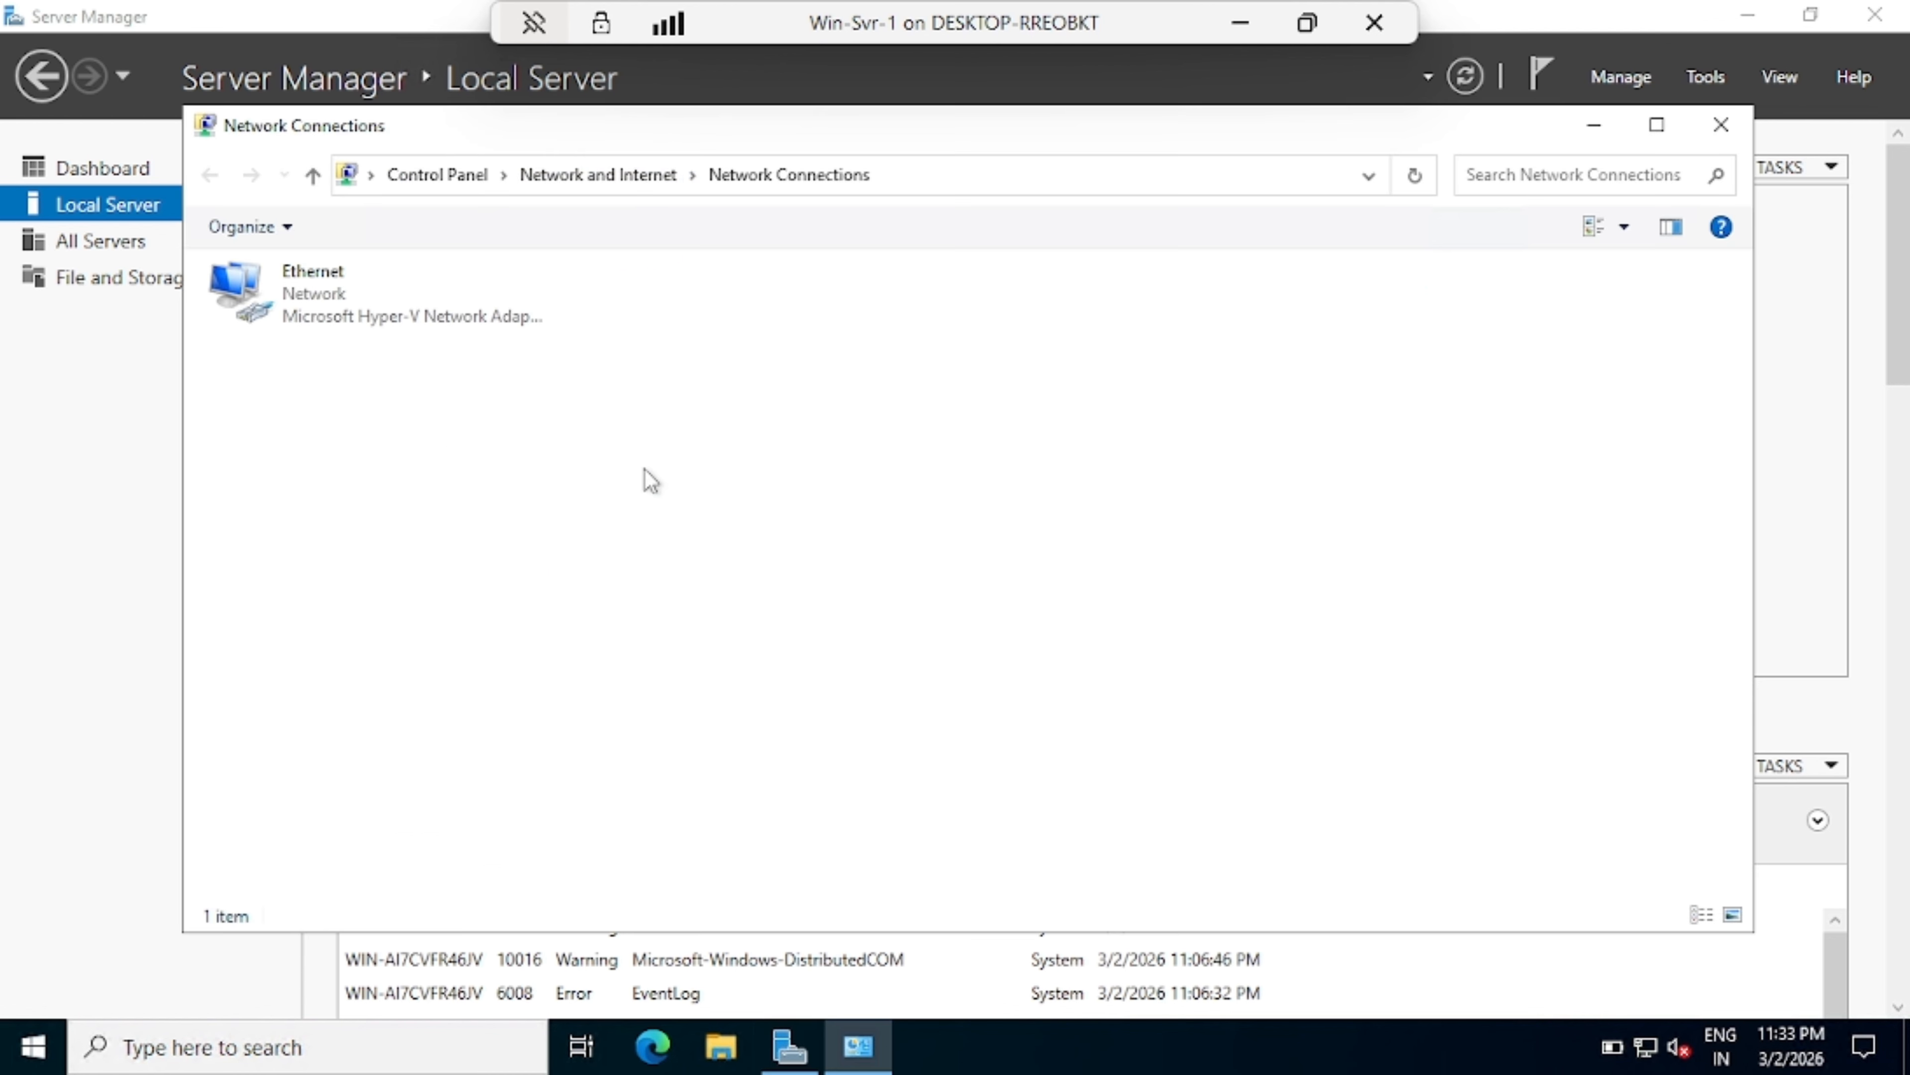
double_click(478, 129)
right_click(199, 191)
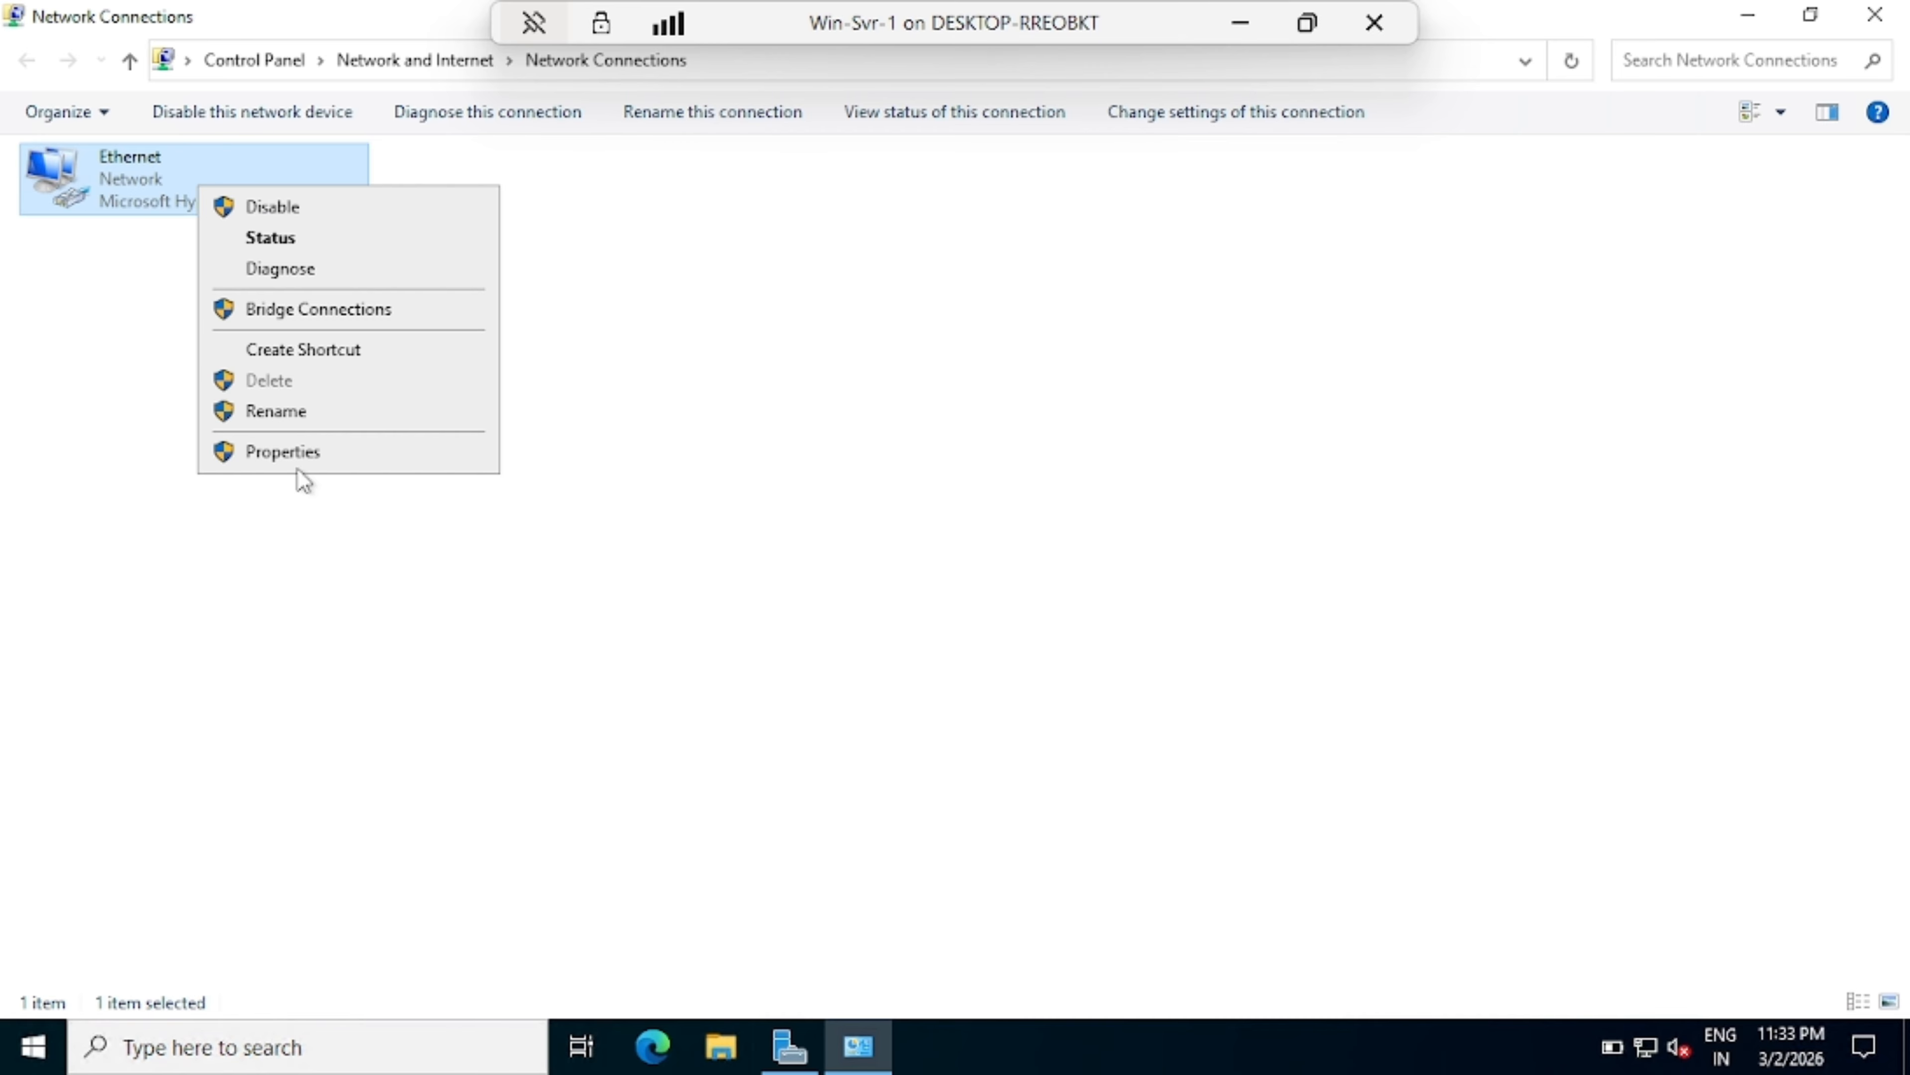
left_click(301, 454)
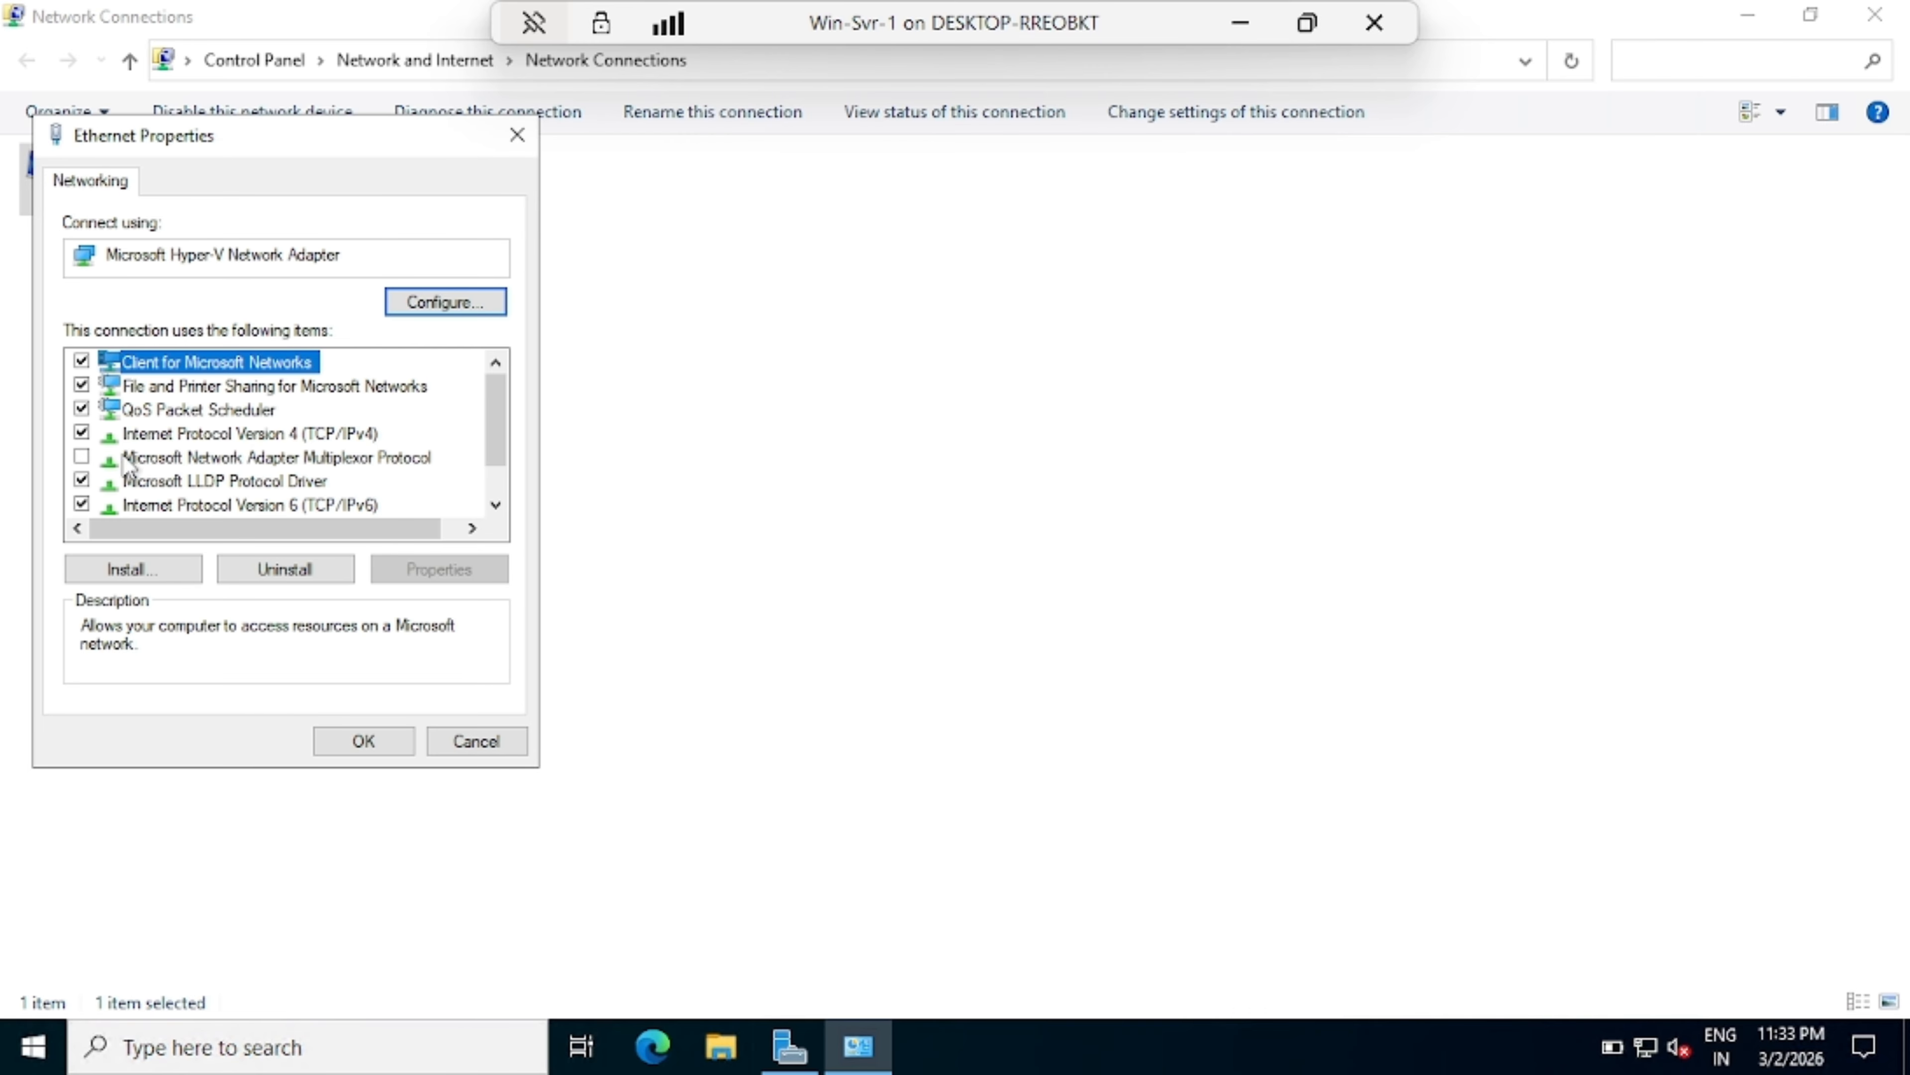
double_click(235, 435)
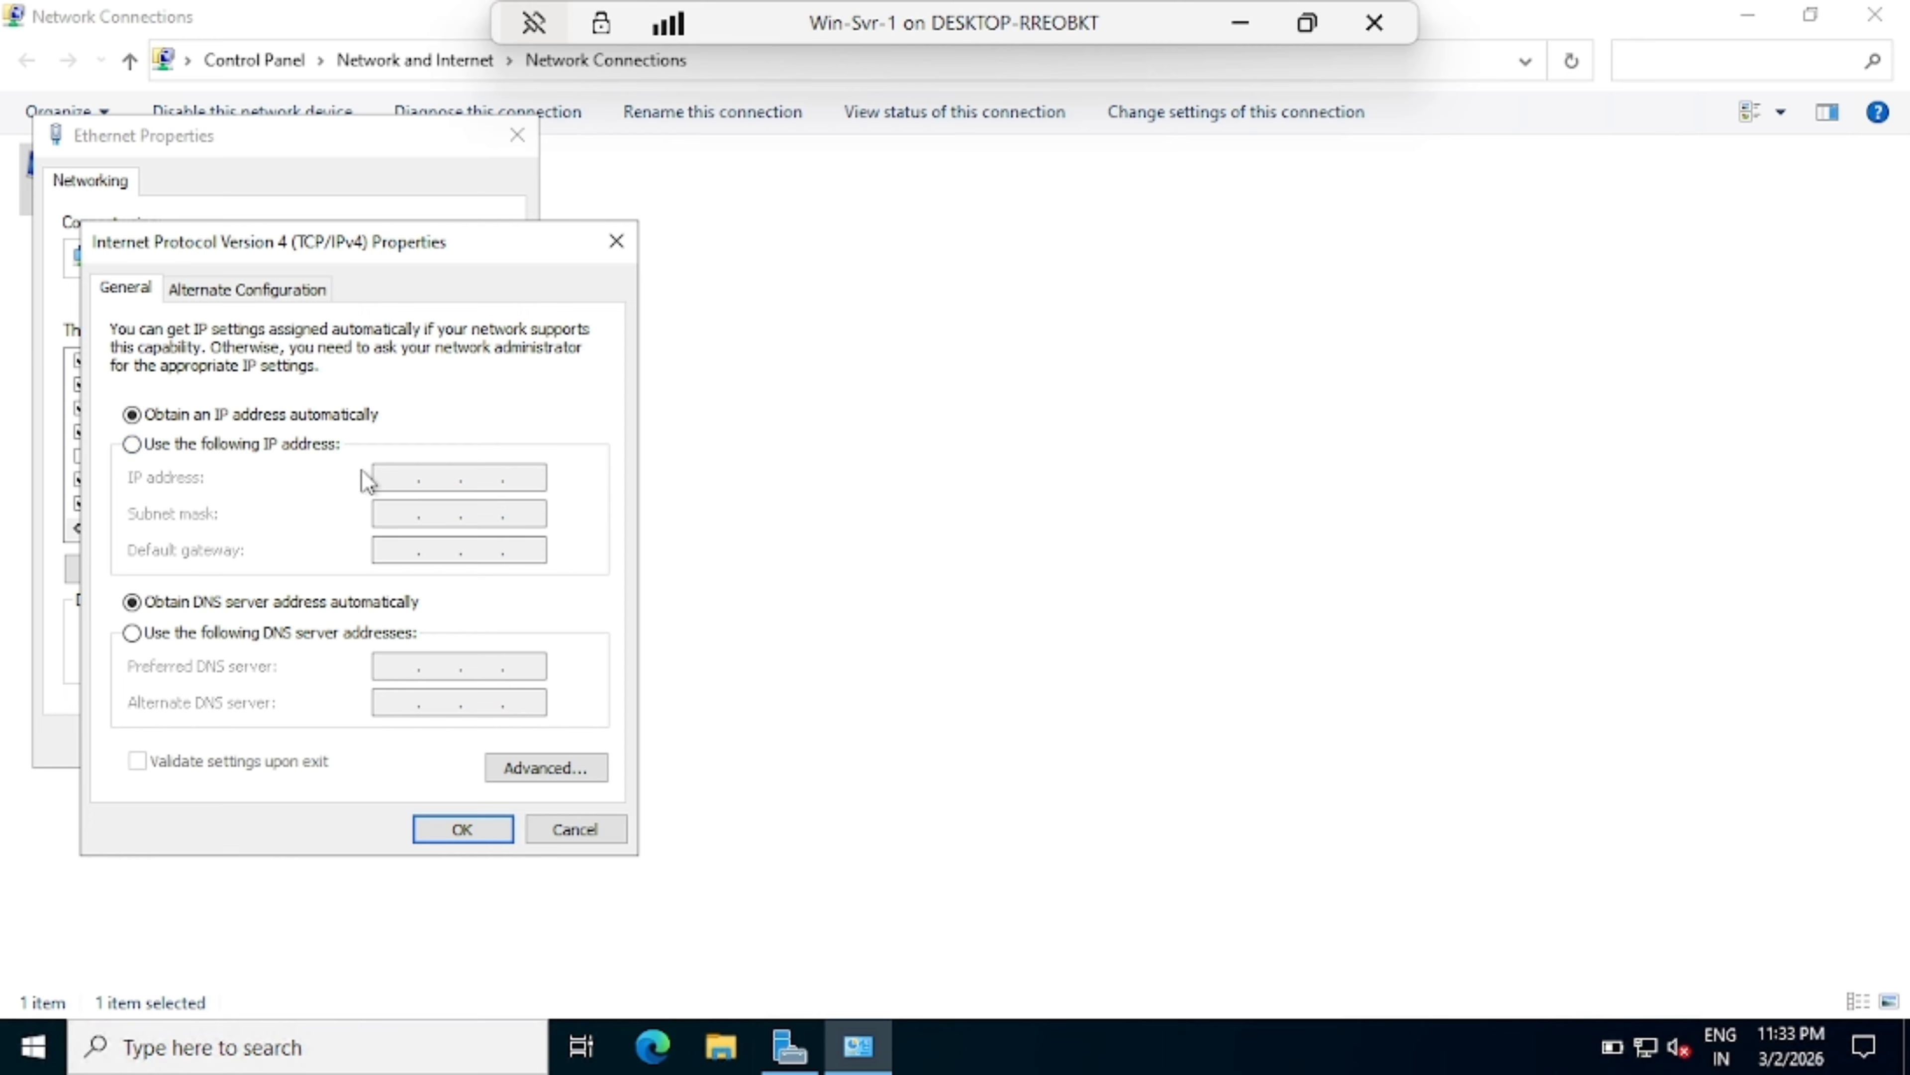
Step: Set static IP 192.168.1.10, mask 255.255.255.0 and gateway 192.168.31.1
left_click(136, 449)
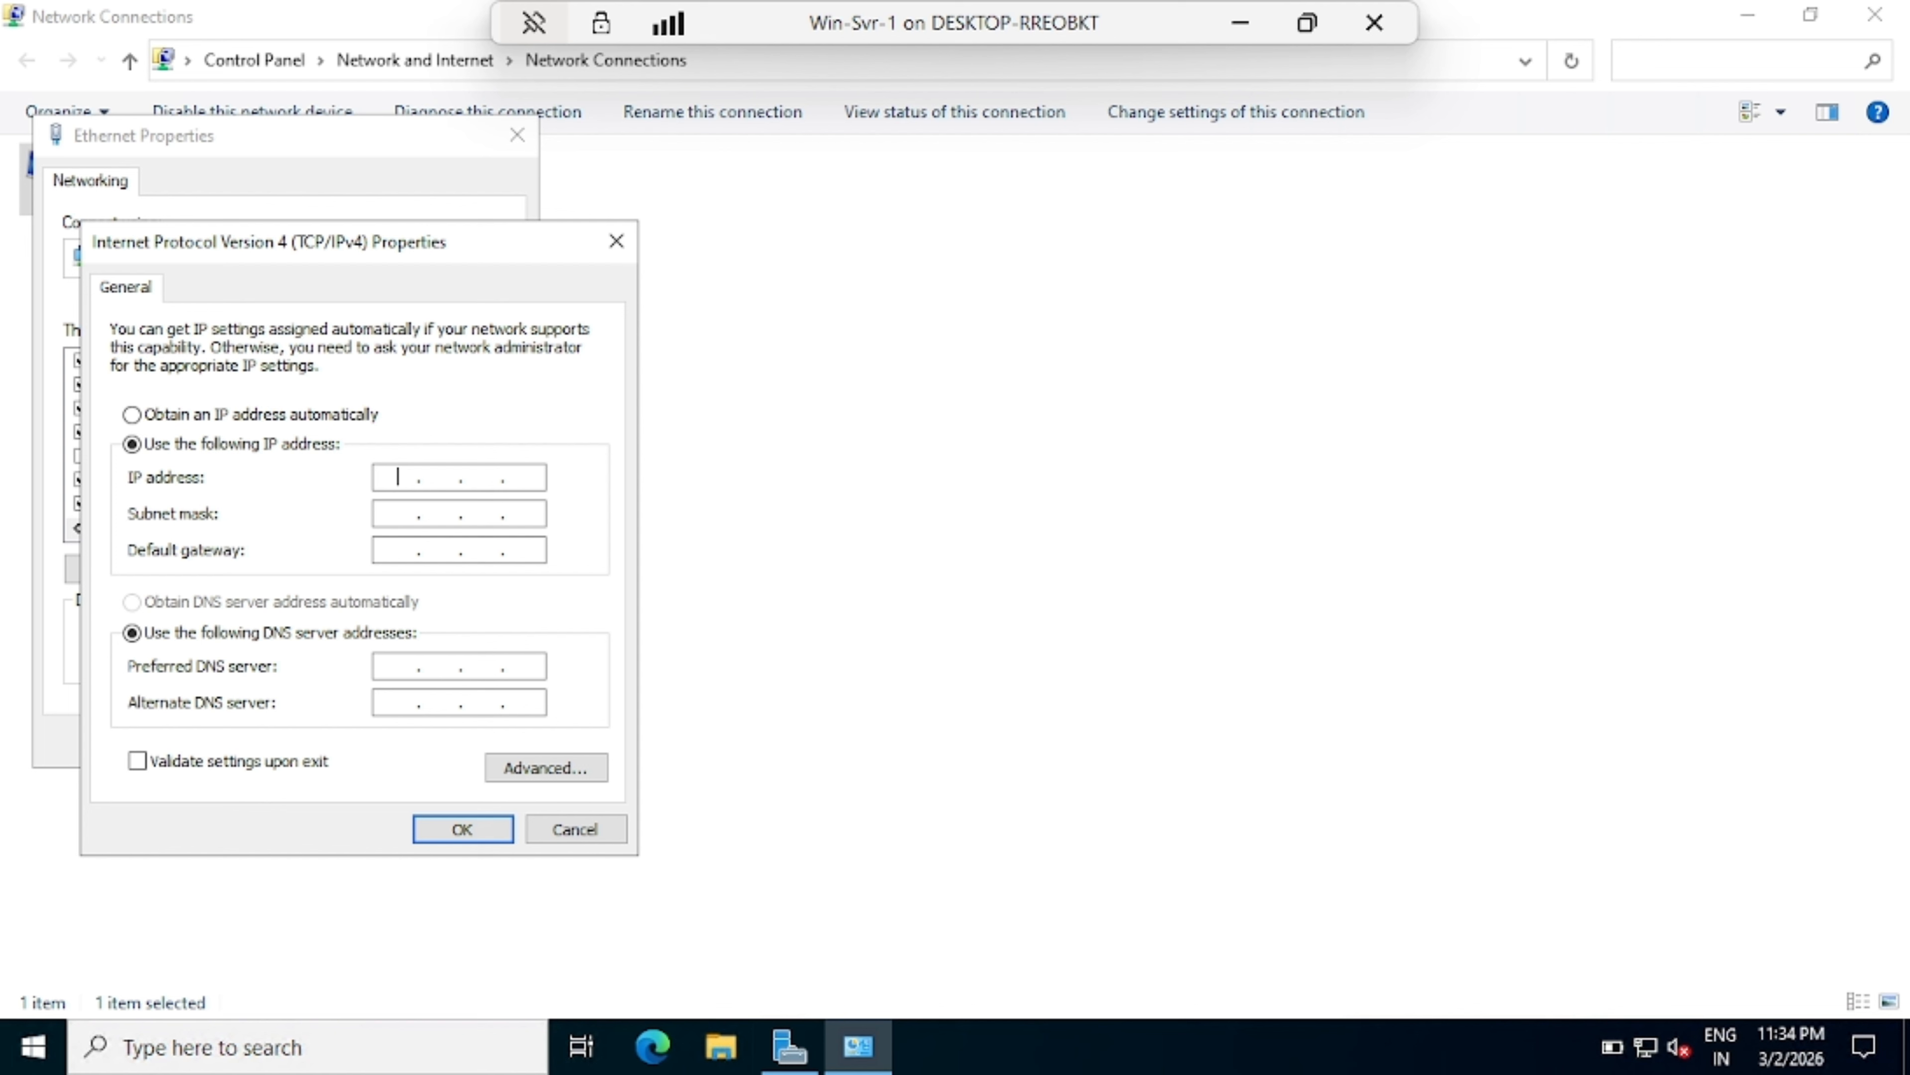
type("192 . 168 . 1 . 10")
key("Tab")
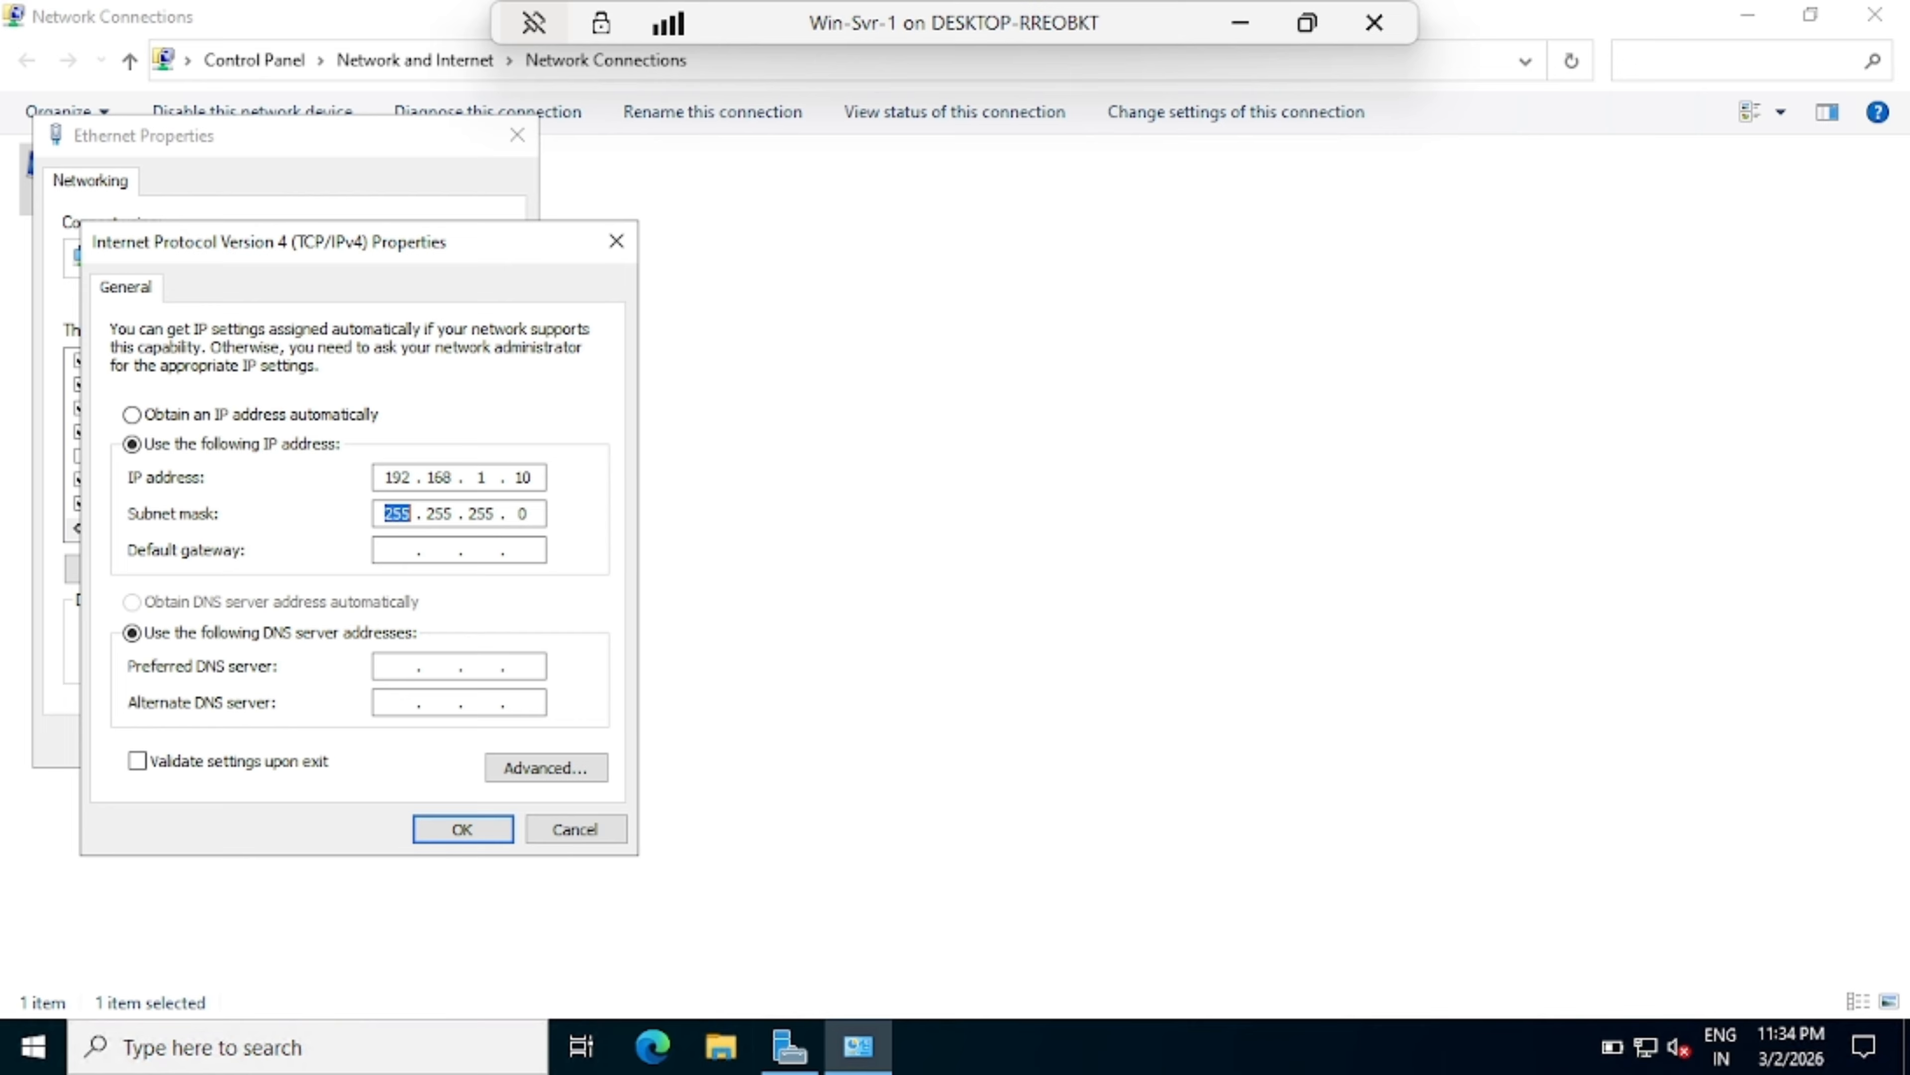
left_click(397, 550)
type("192 . 168 . 31 . 1")
Step: Set preferred DNS 8.8.8.8 and alternate DNS 192.168.31.1
key("Tab")
key("Tab")
type("8")
type("8")
type("8.8")
key("Tab")
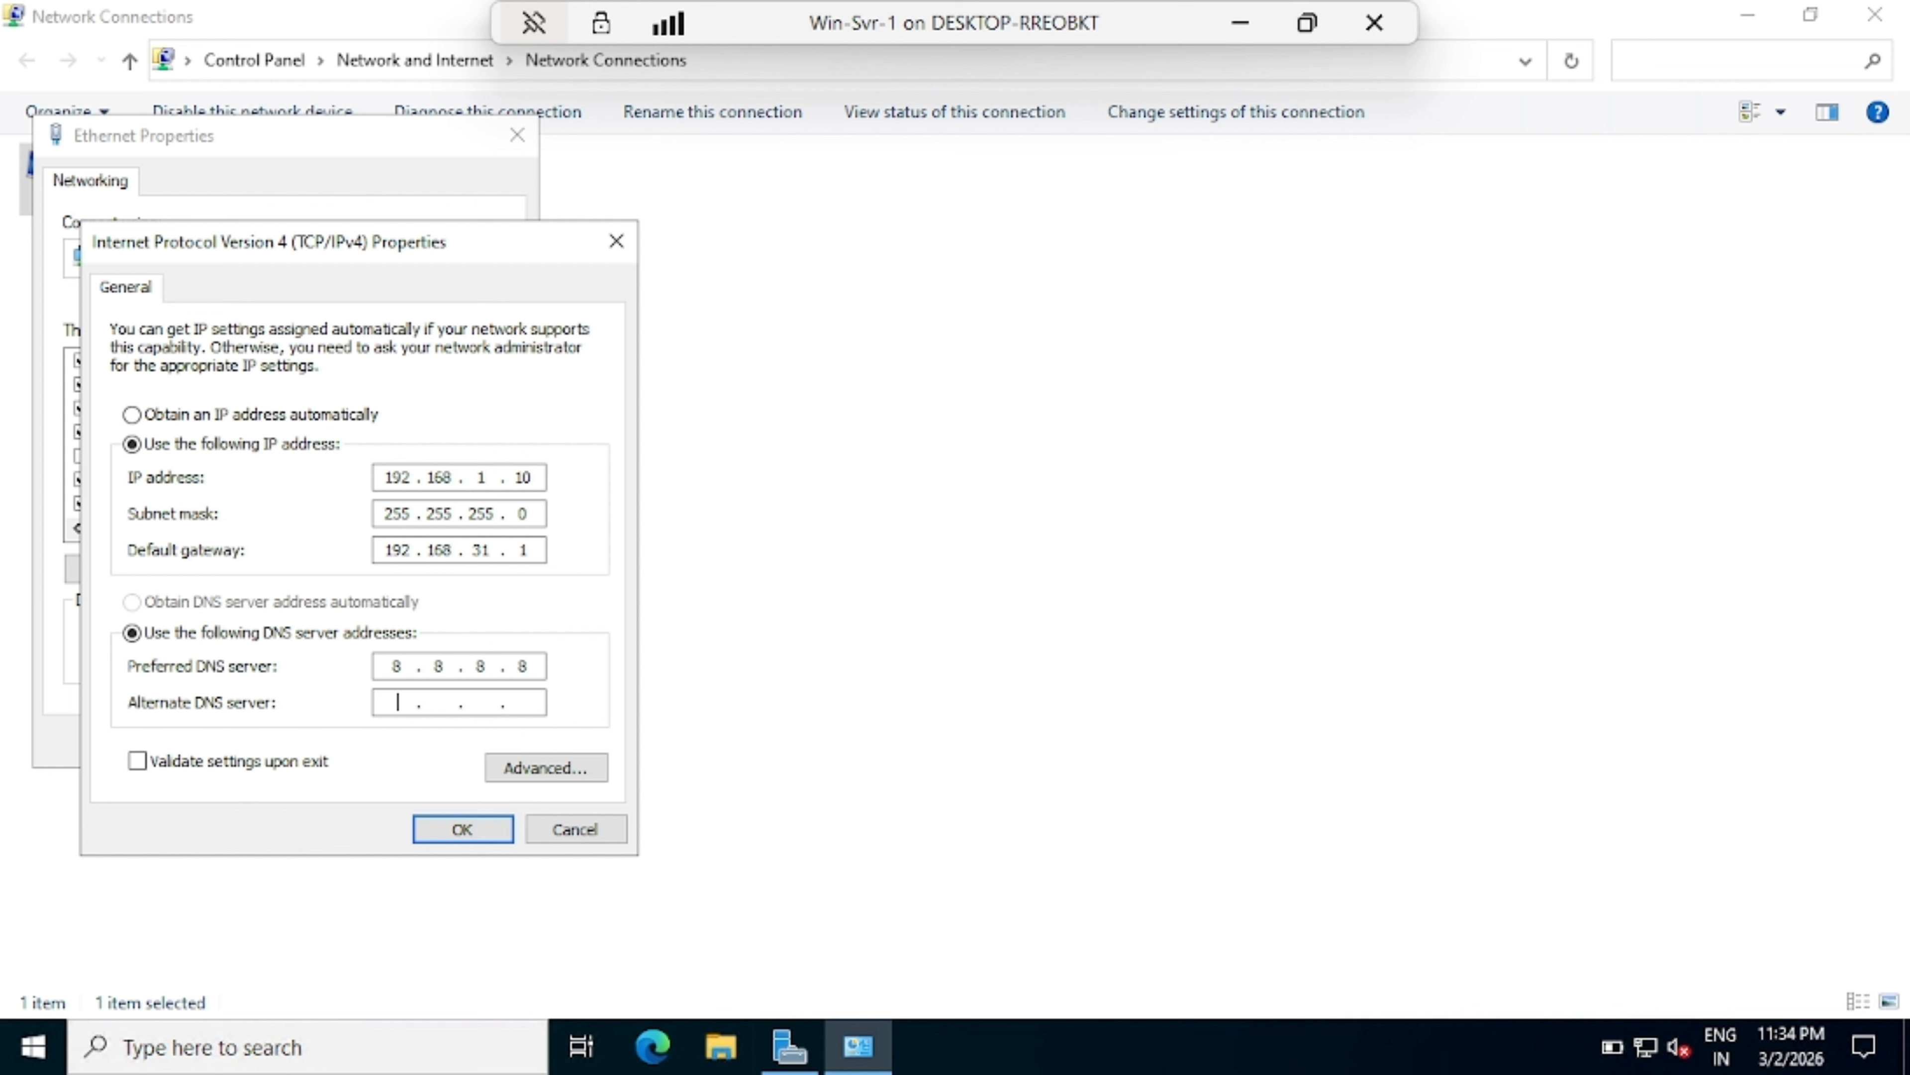
type("192 . 168 . 31 . 1")
Step: Save the static IPv4 settings despite the gateway warning and disable IPv6 on Ethernet
left_click(481, 834)
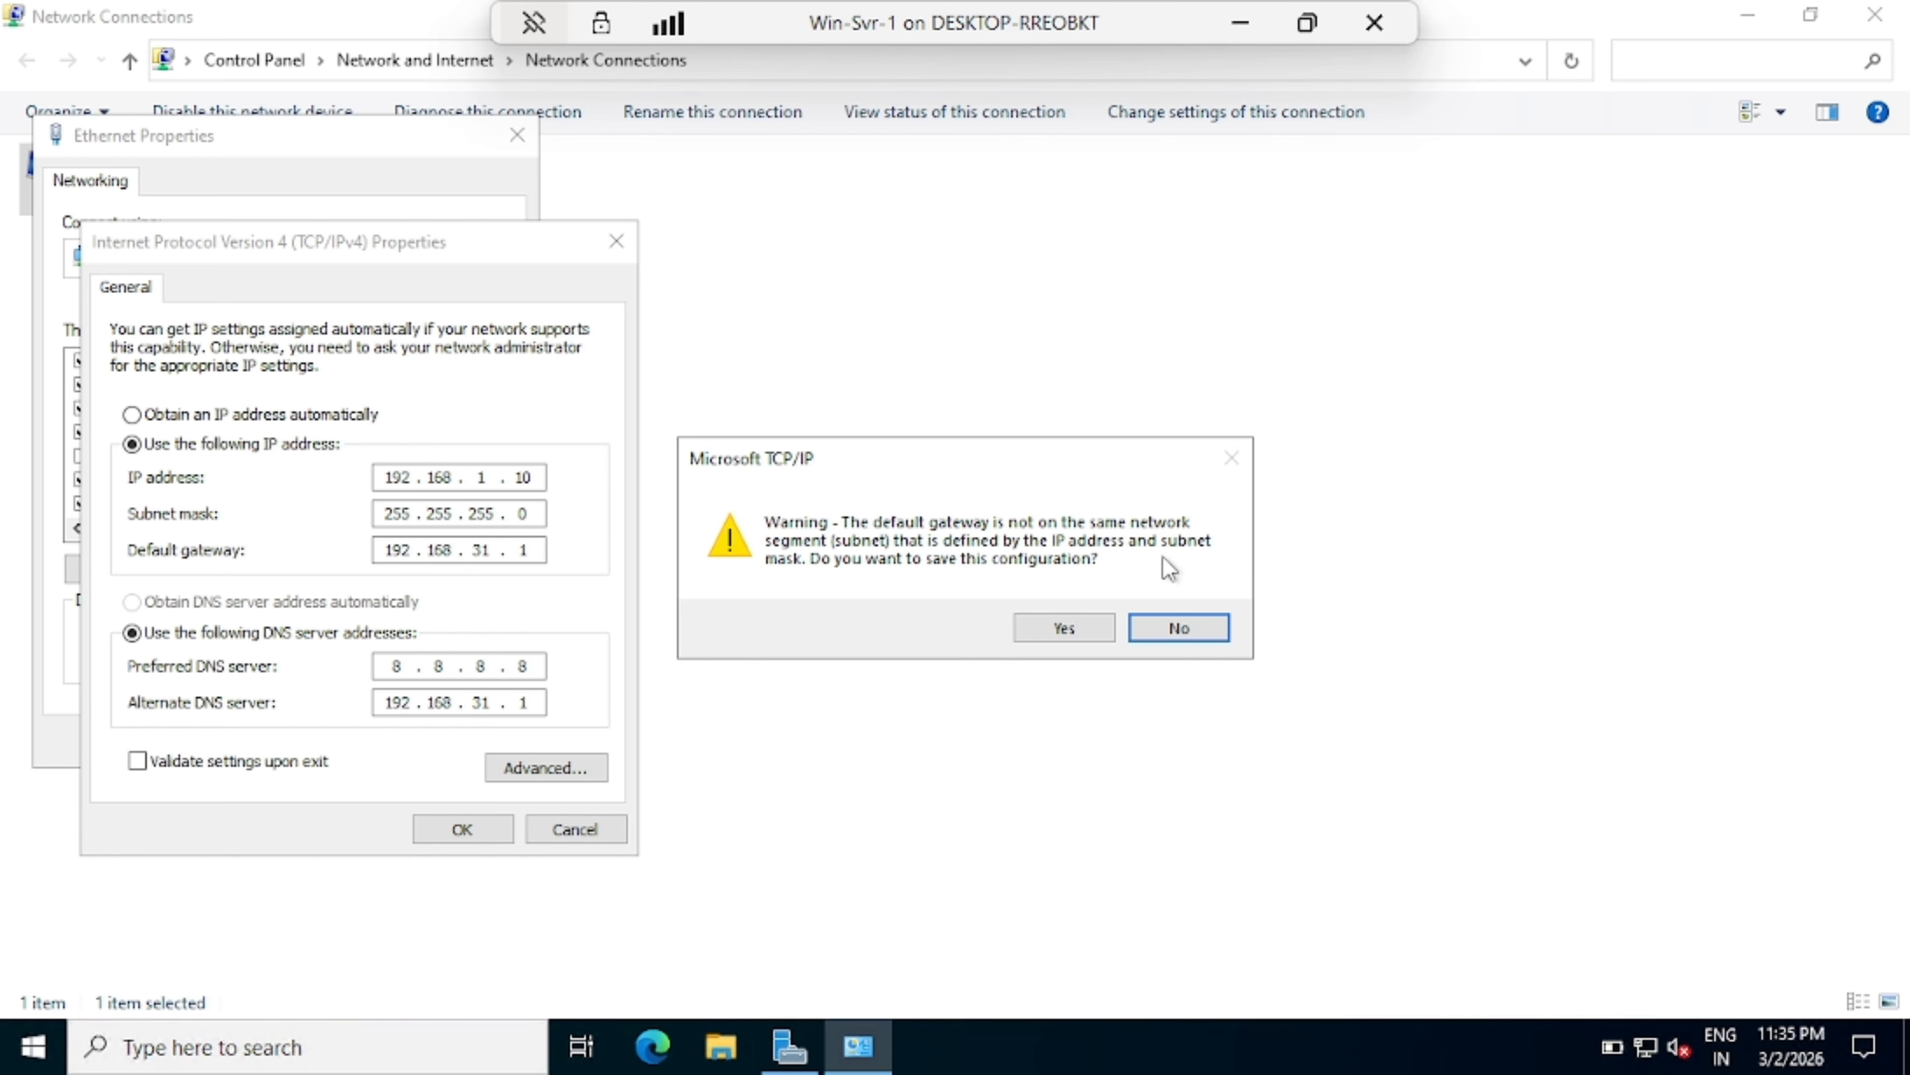
left_click(1043, 627)
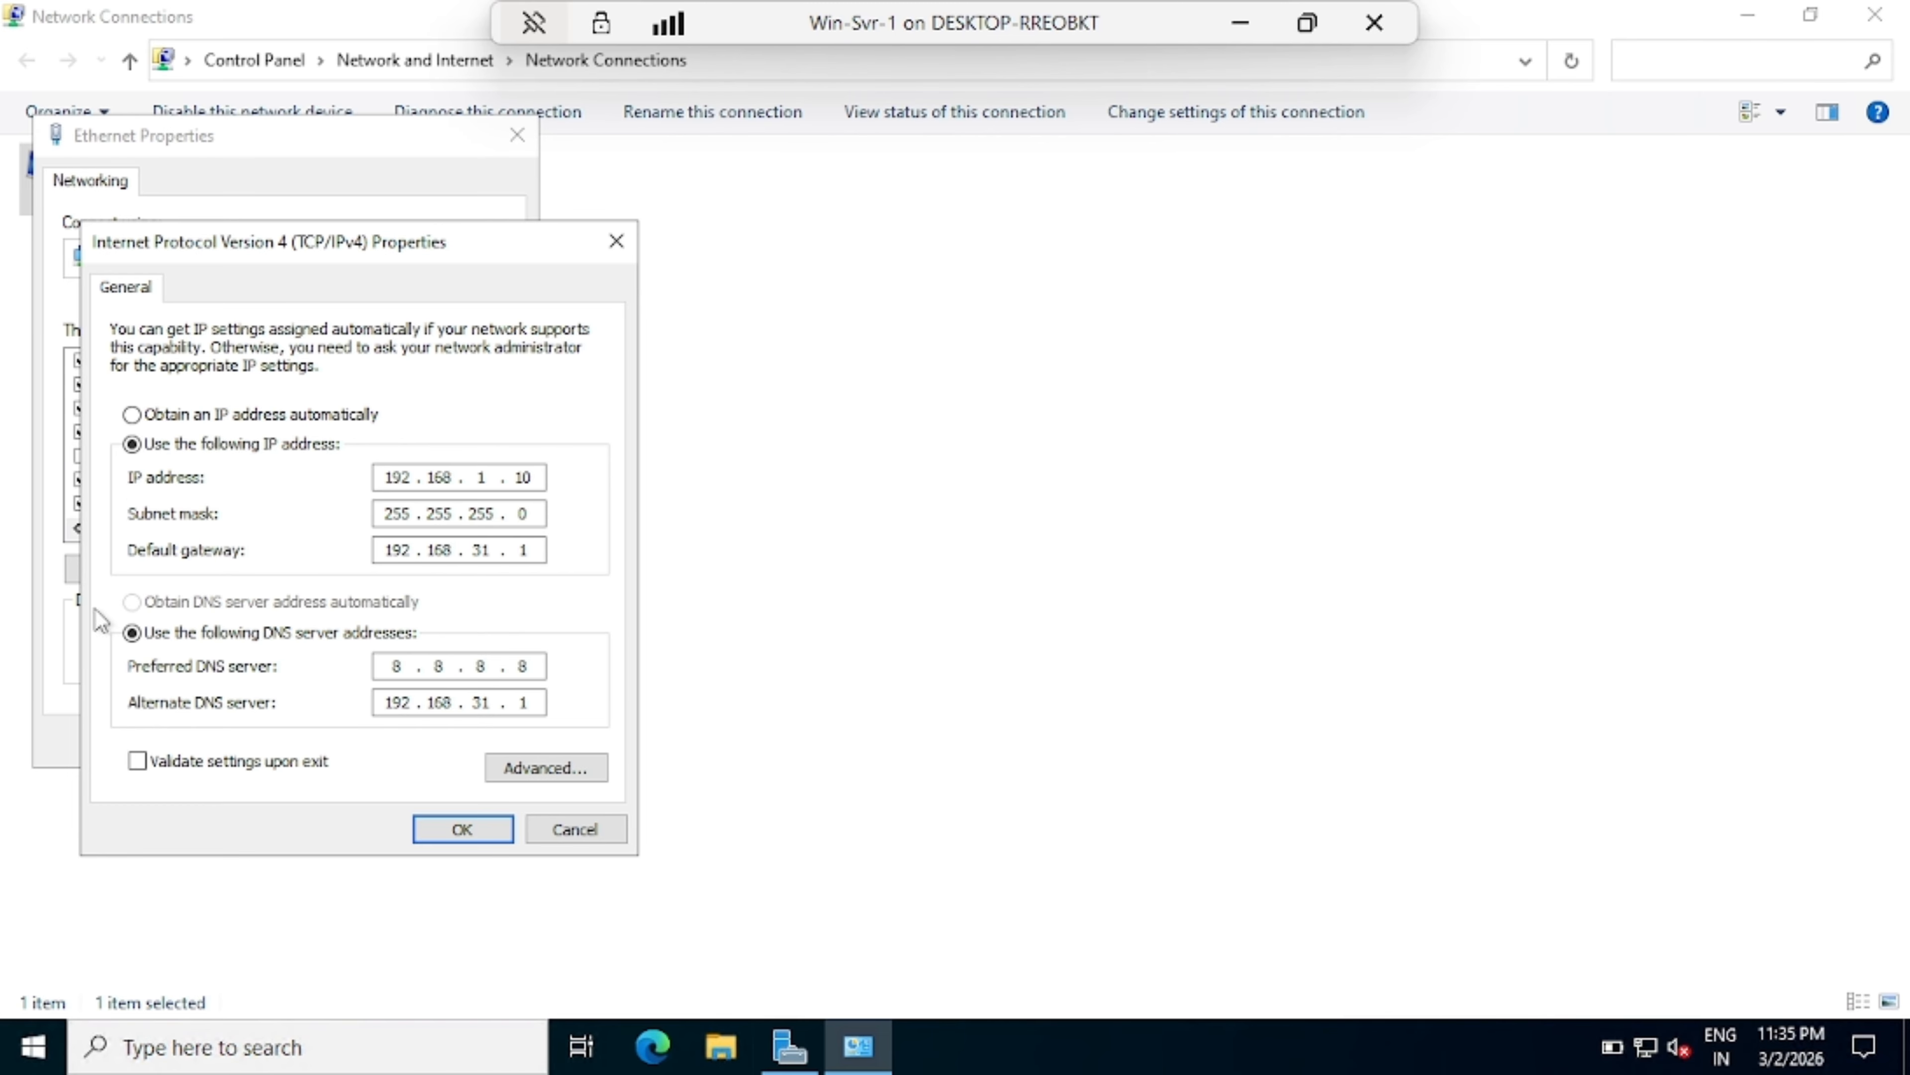
left_click(481, 828)
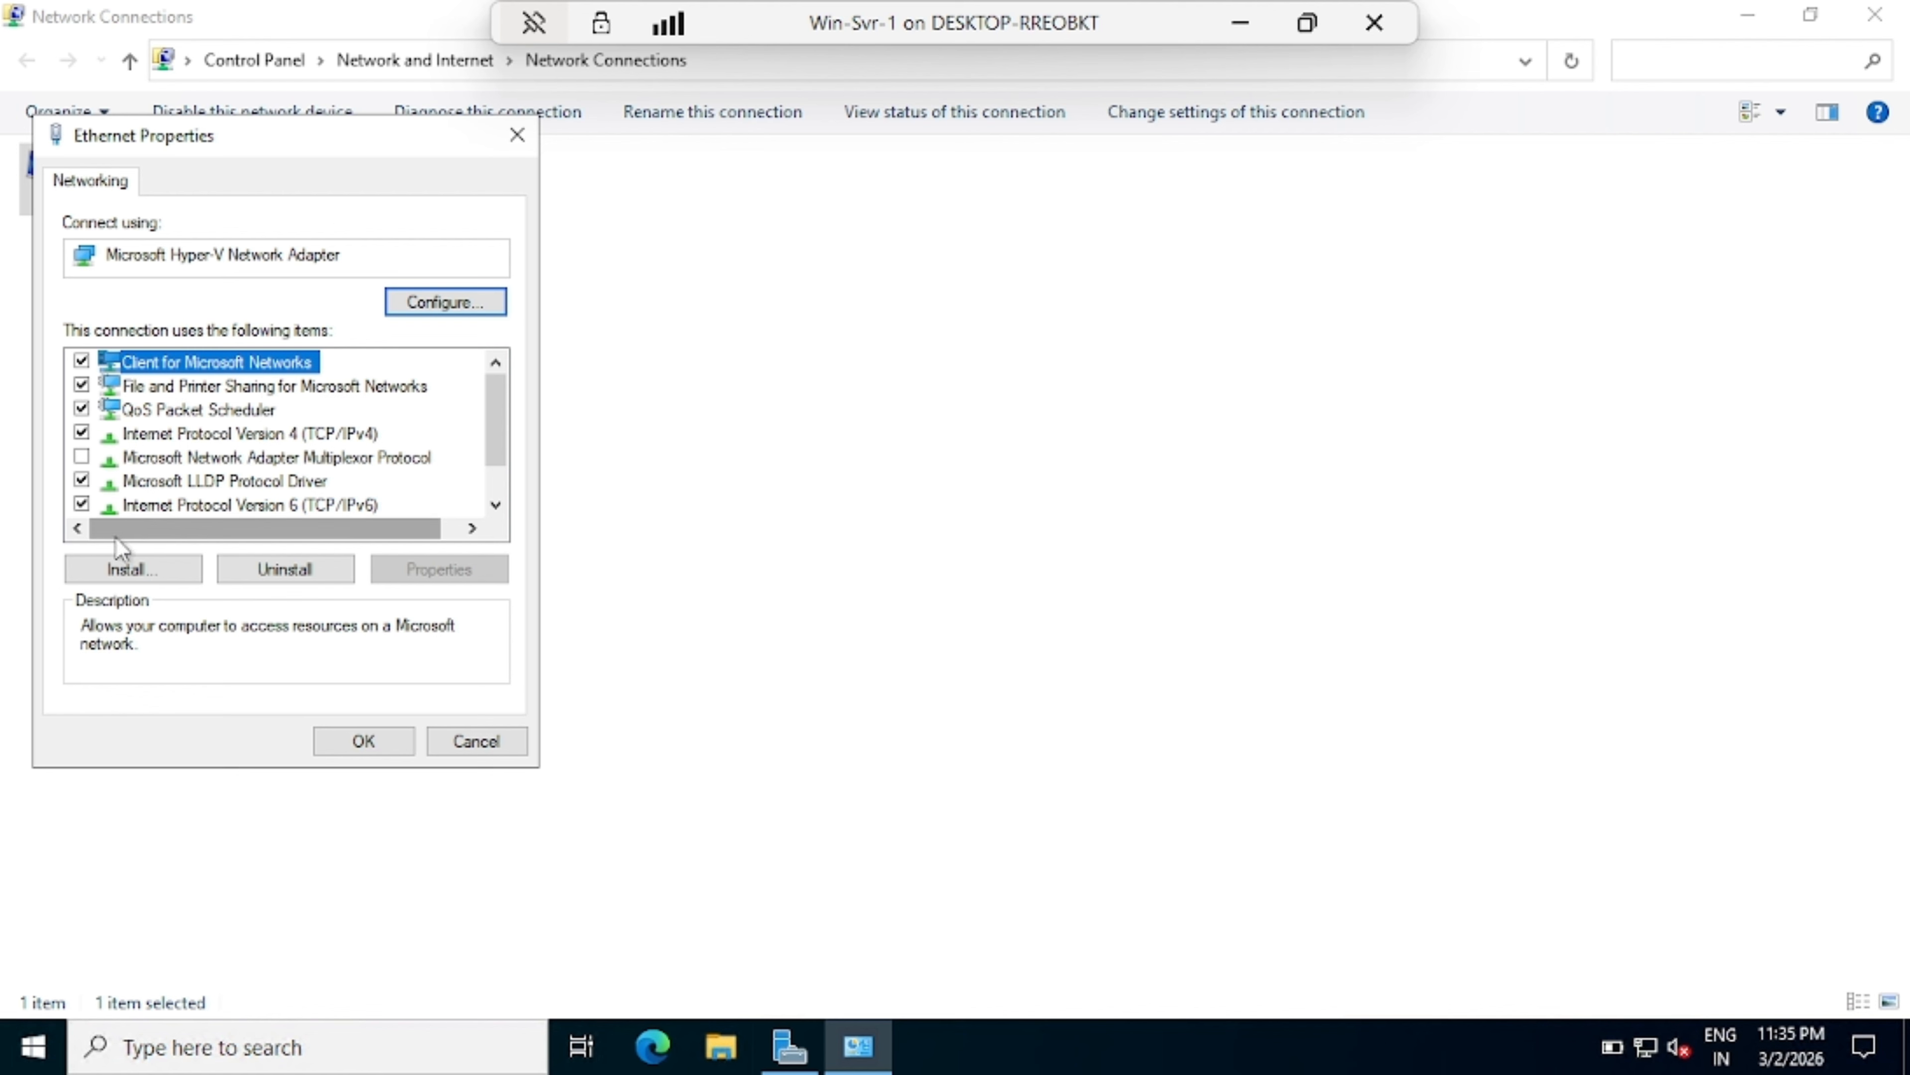
left_click(81, 504)
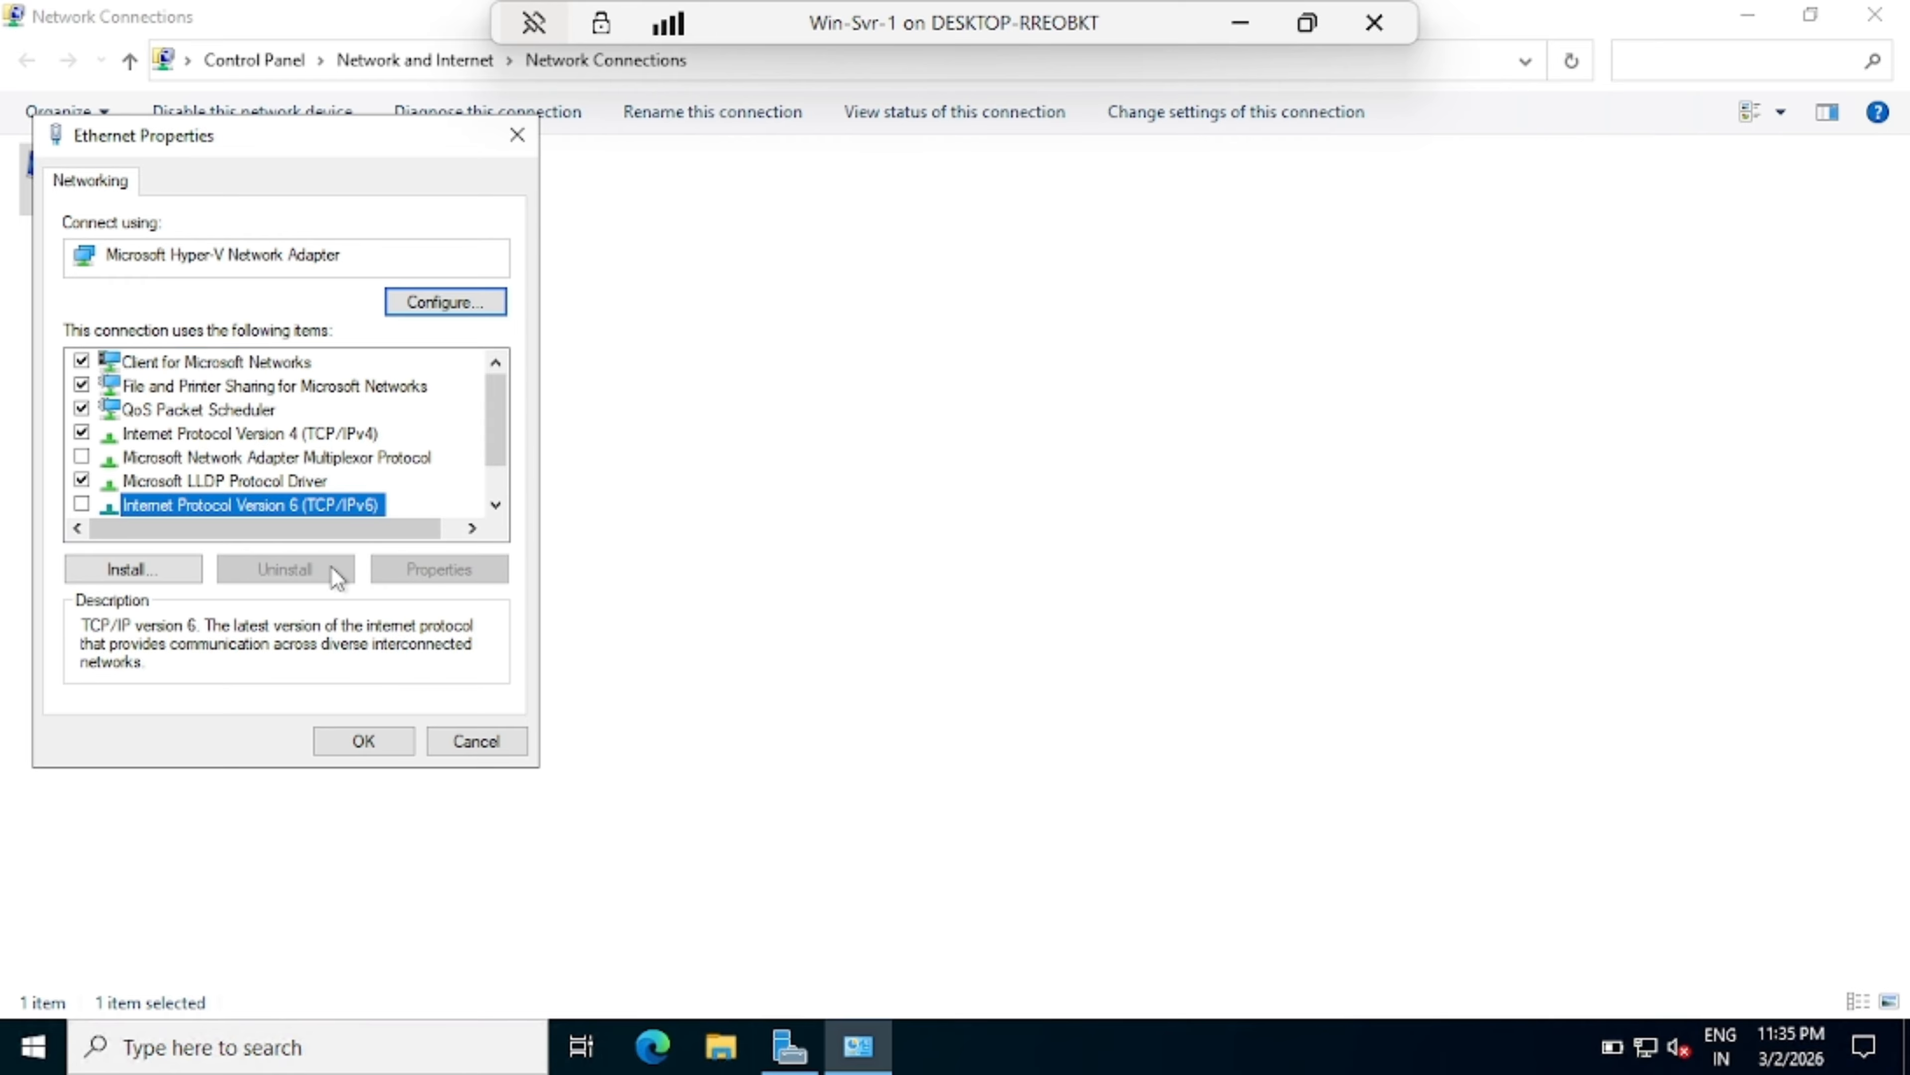
left_click(364, 740)
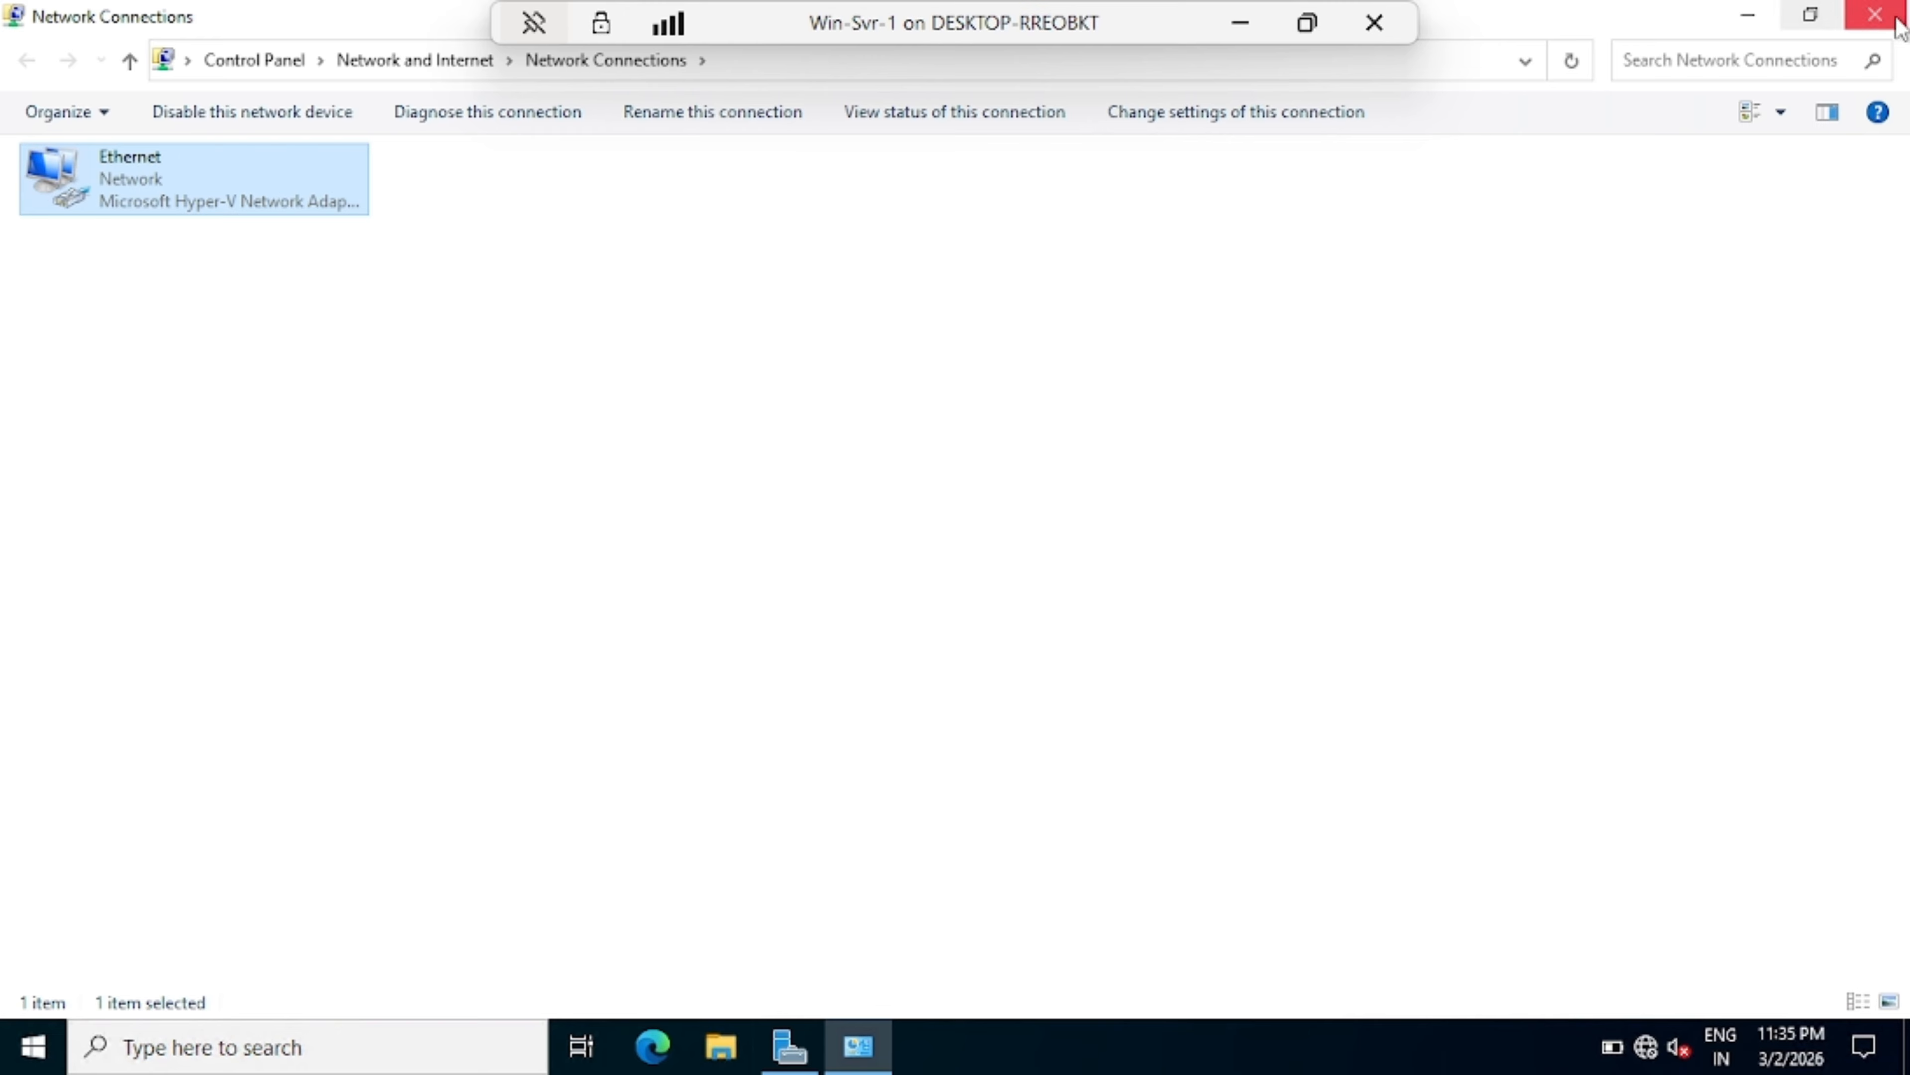
Step: Change the time zone to (UTC+05:30) Chennai, Kolkata, Mumbai, New Delhi
left_click(1870, 15)
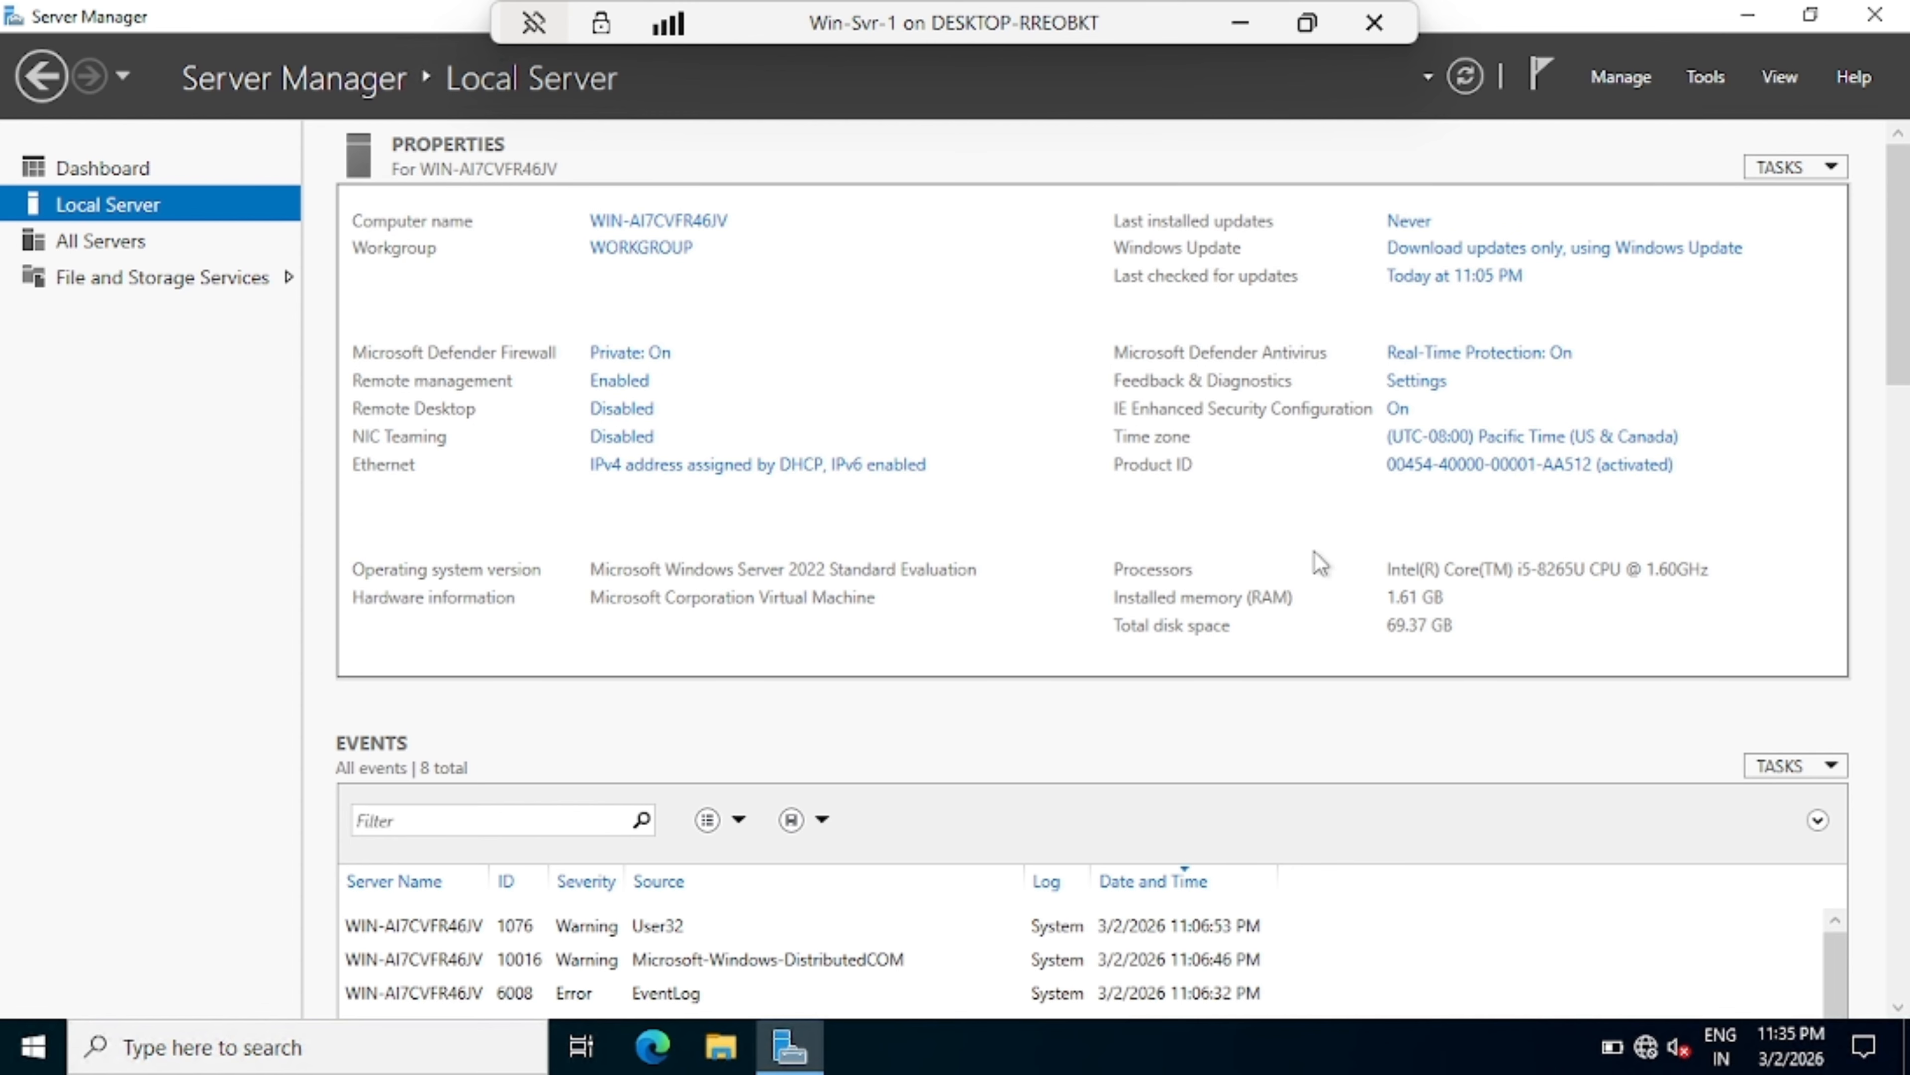
left_click(1450, 443)
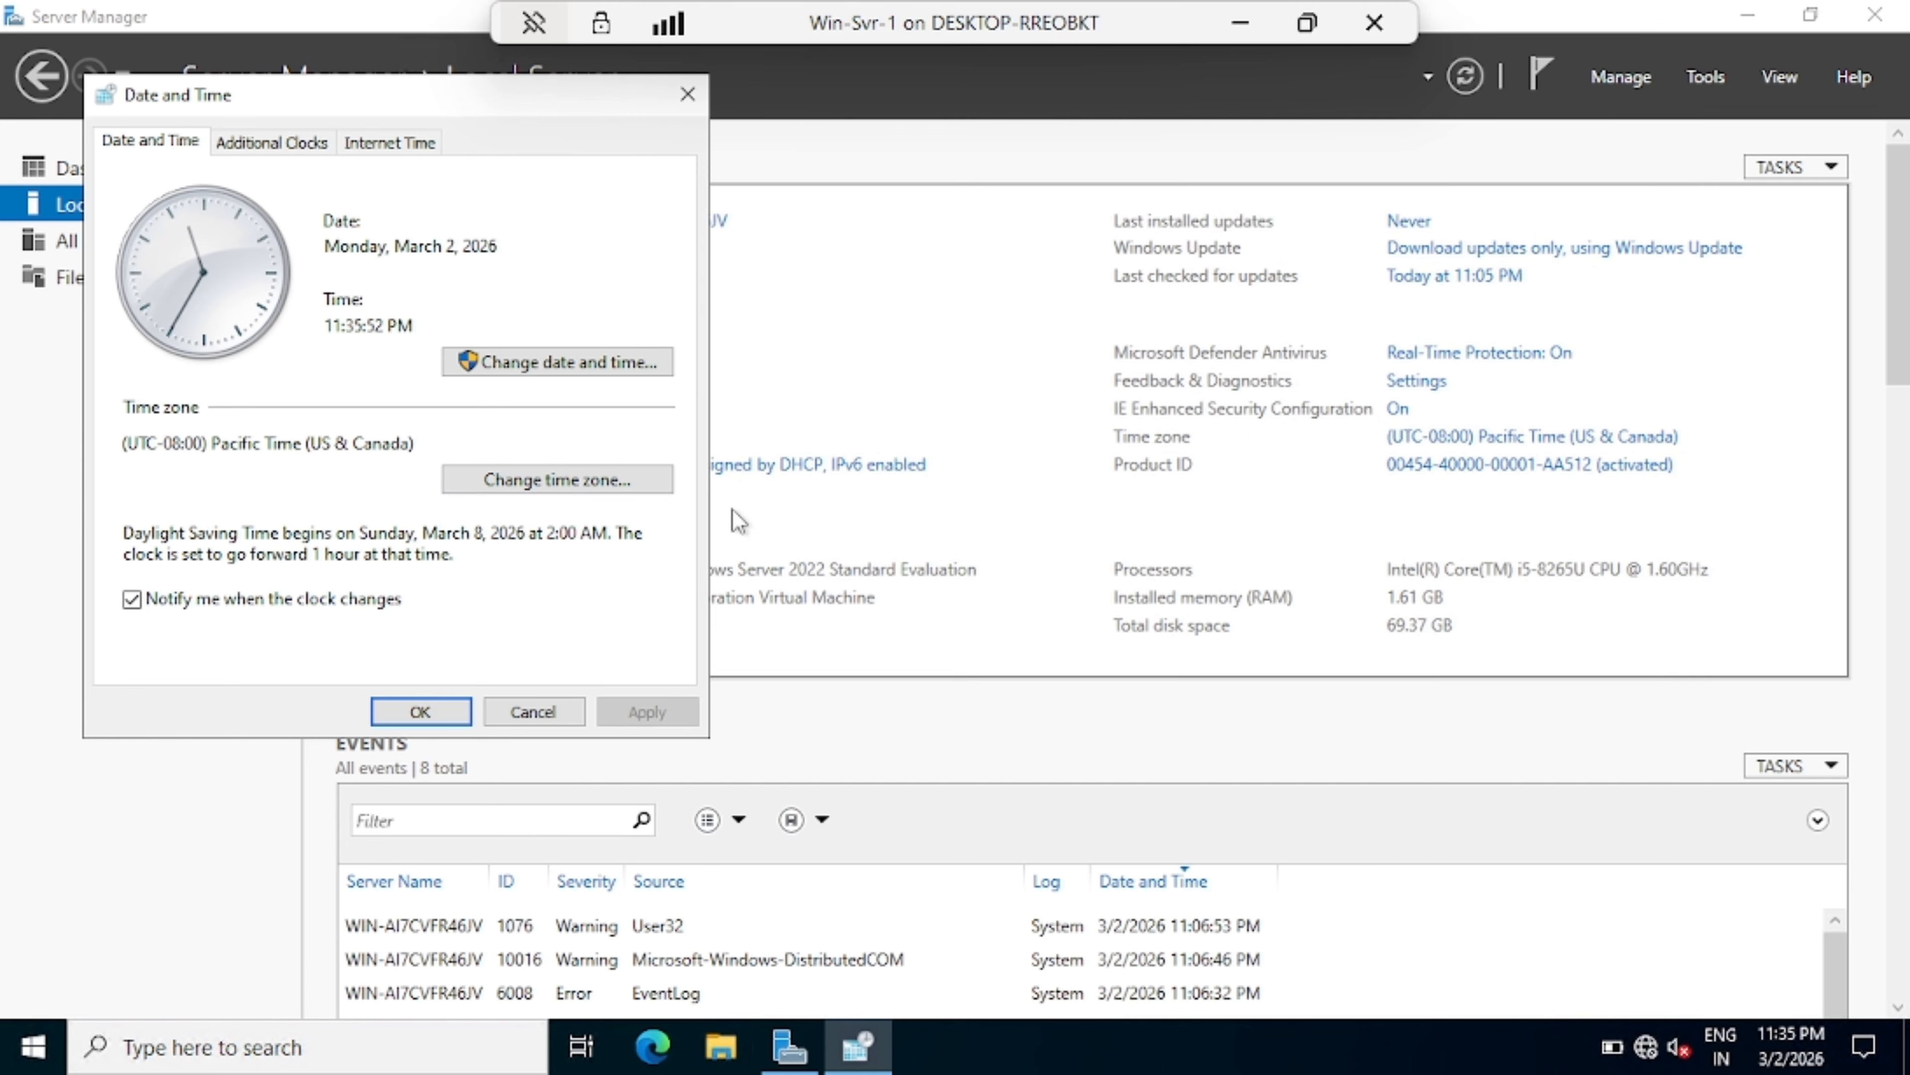
left_click(557, 479)
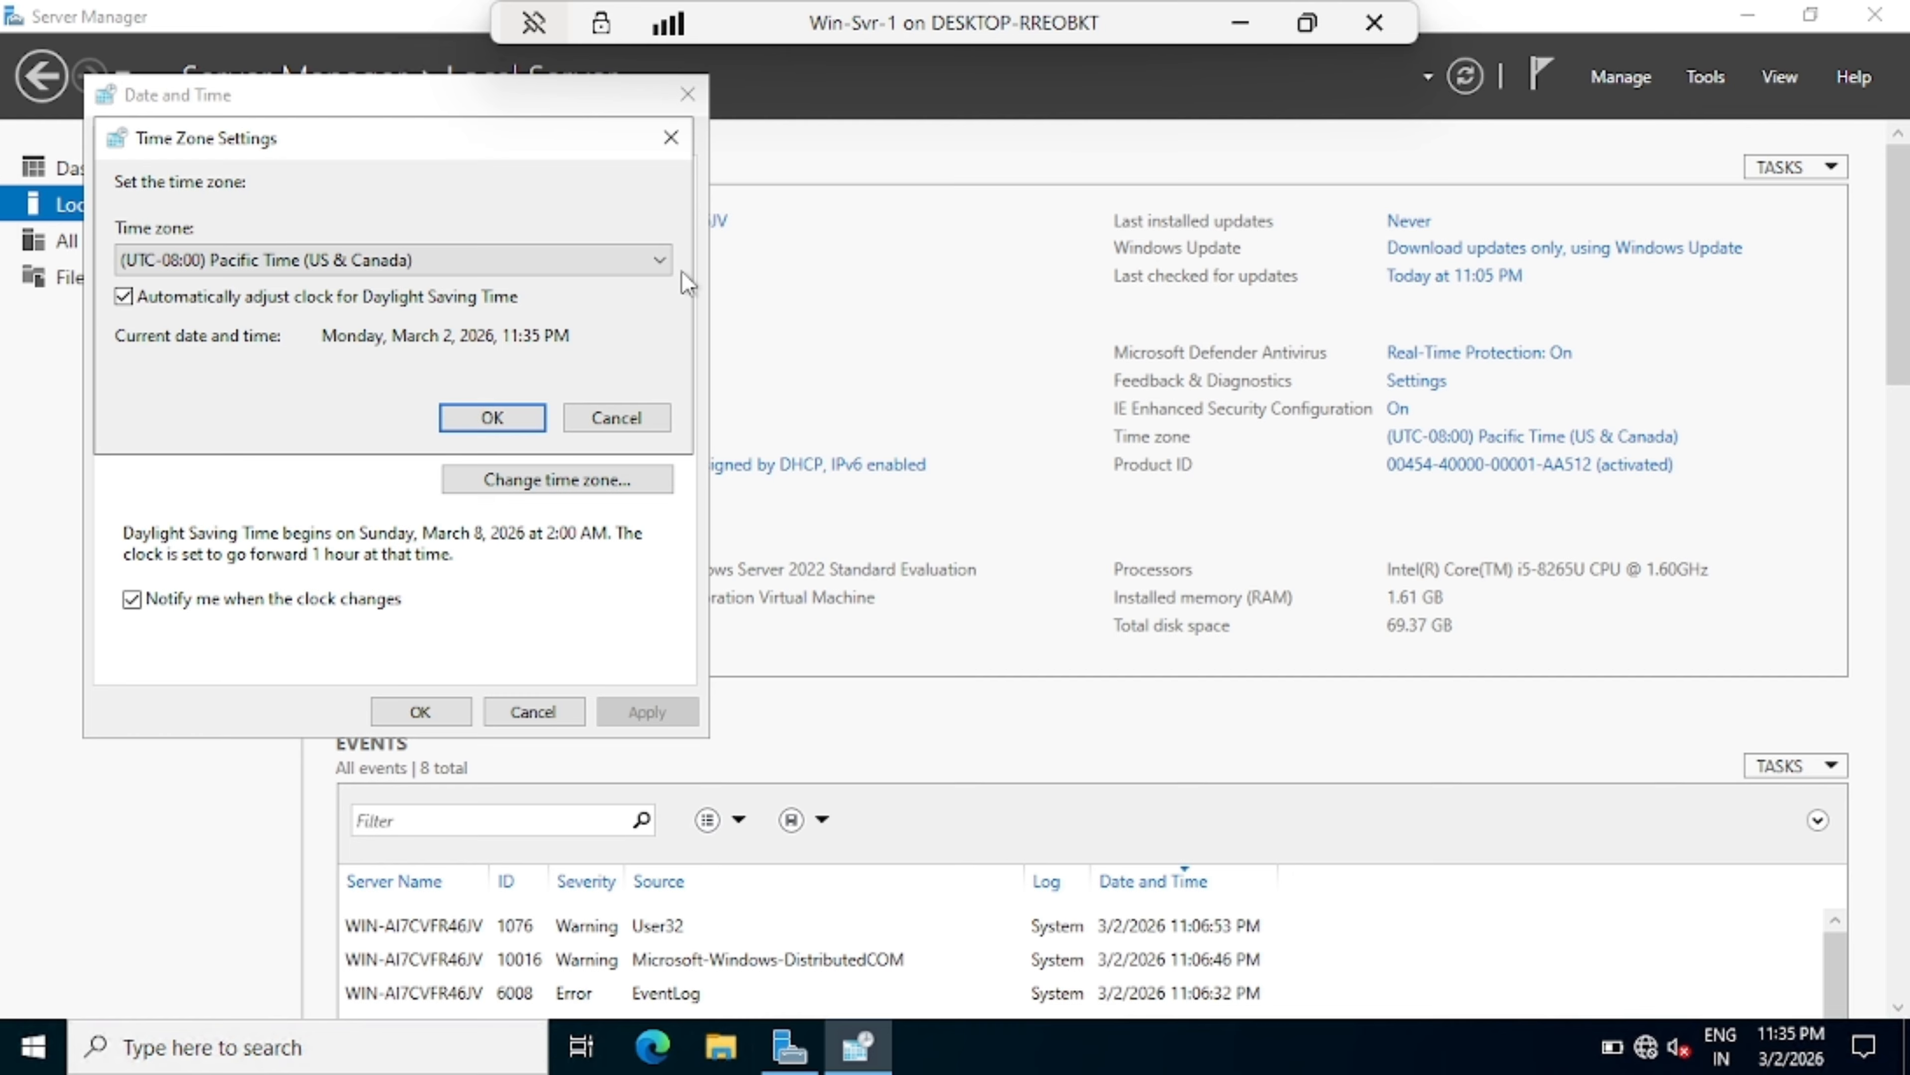
left_click(662, 261)
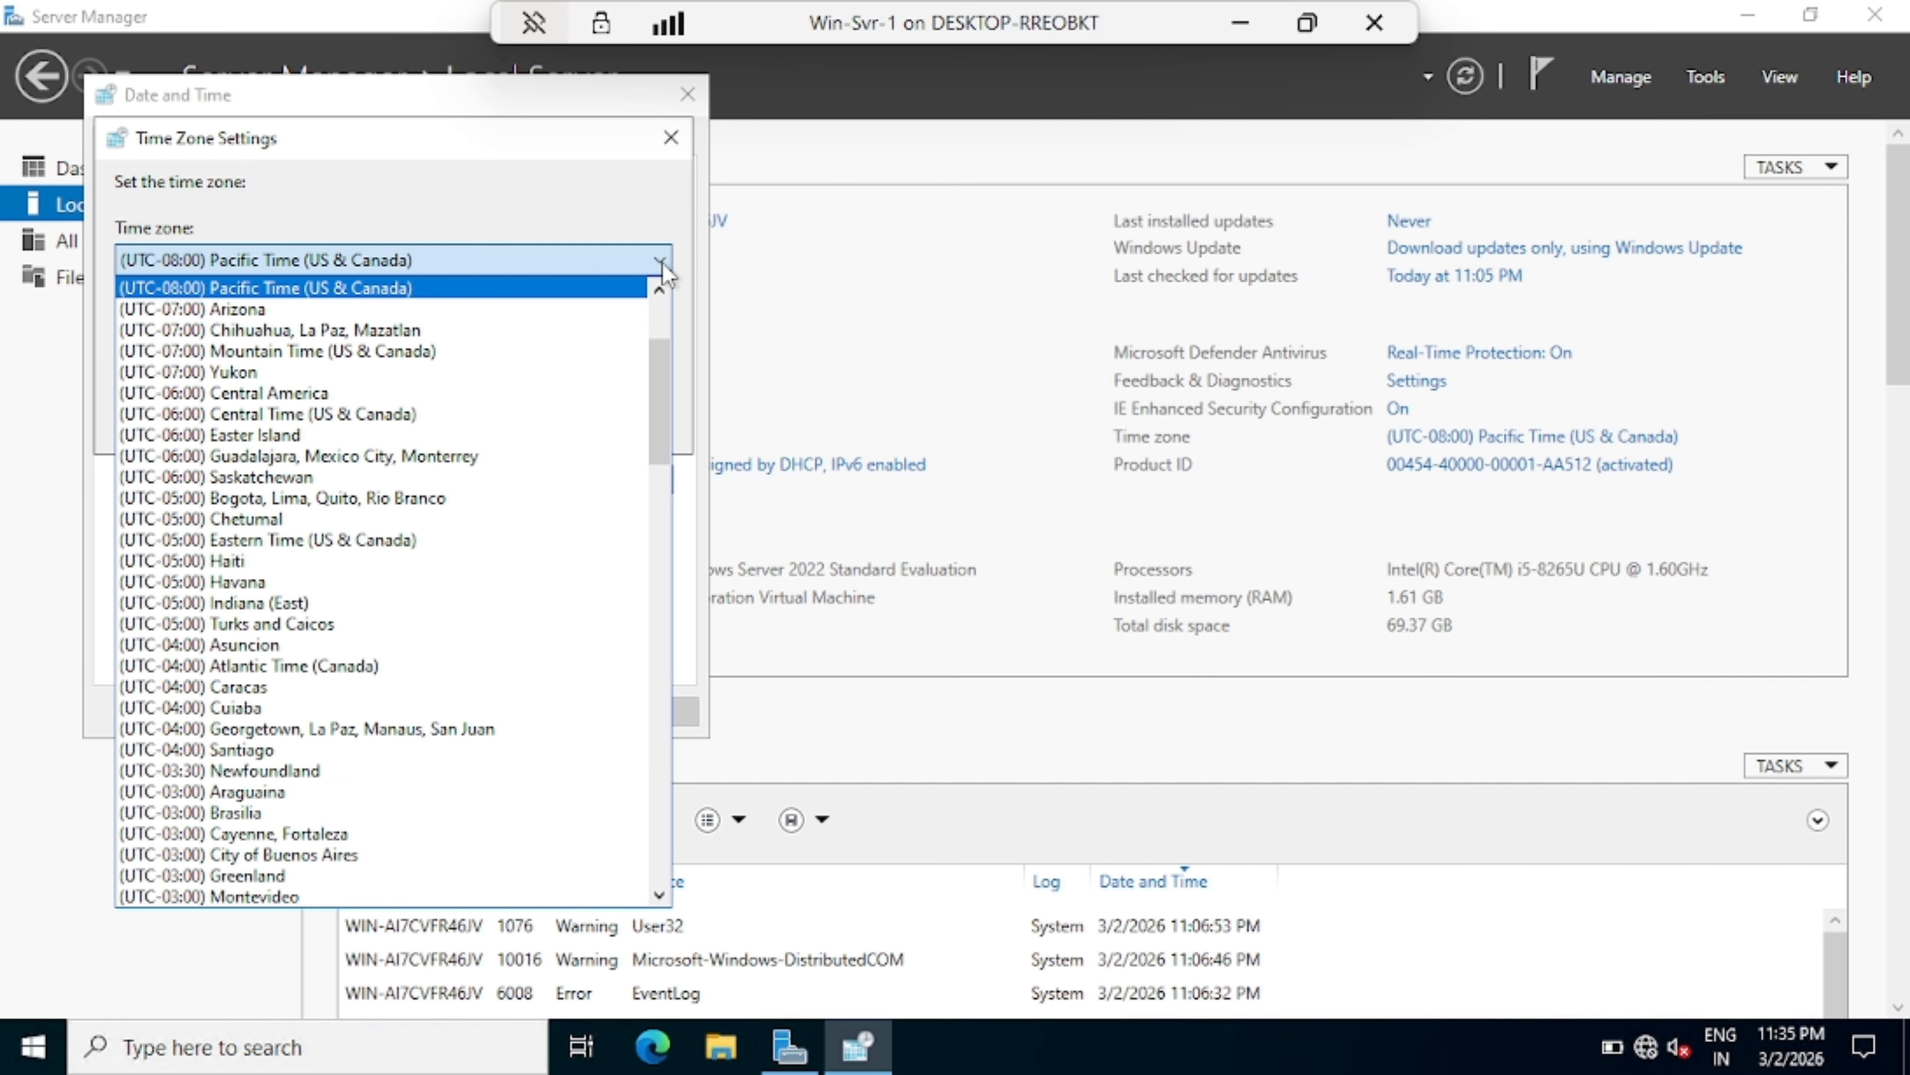
scroll(422, 559, "down", 4)
scroll(422, 560, "down", 7)
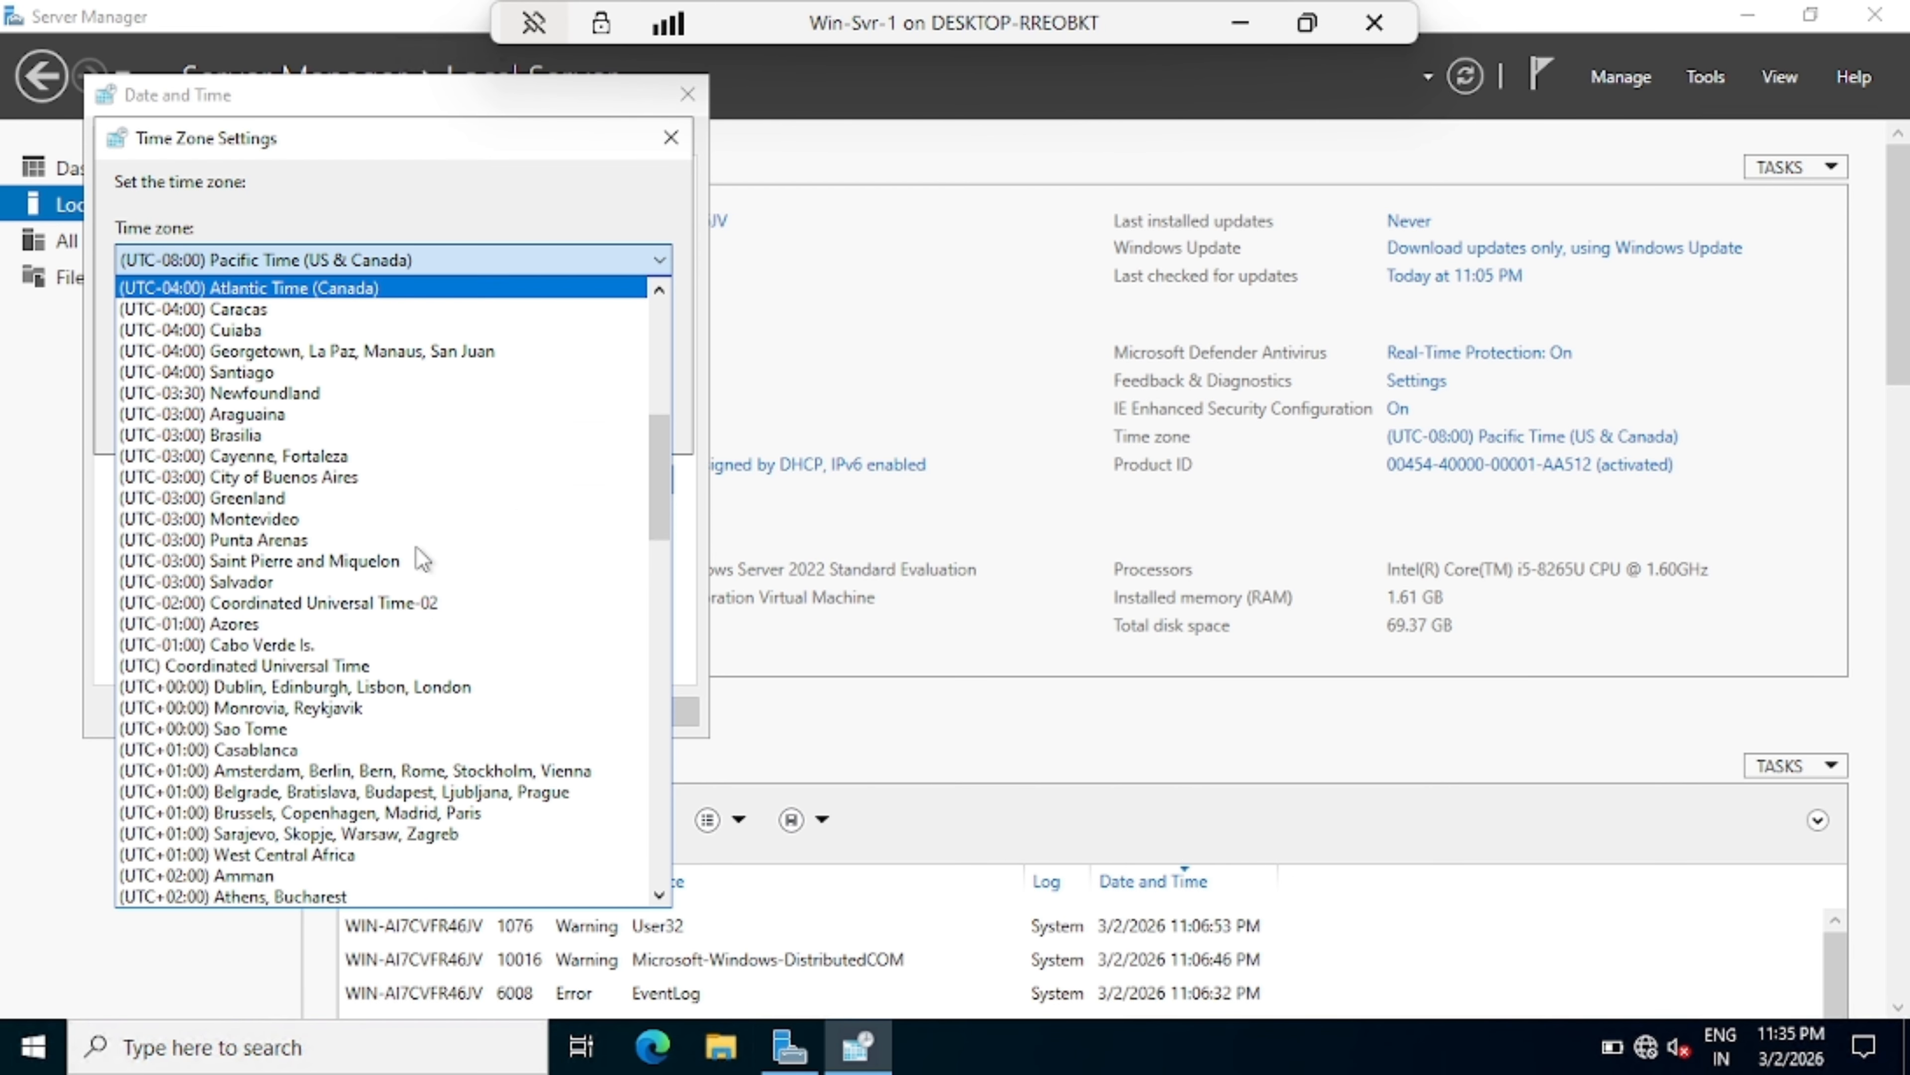
scroll(425, 560, "down", 10)
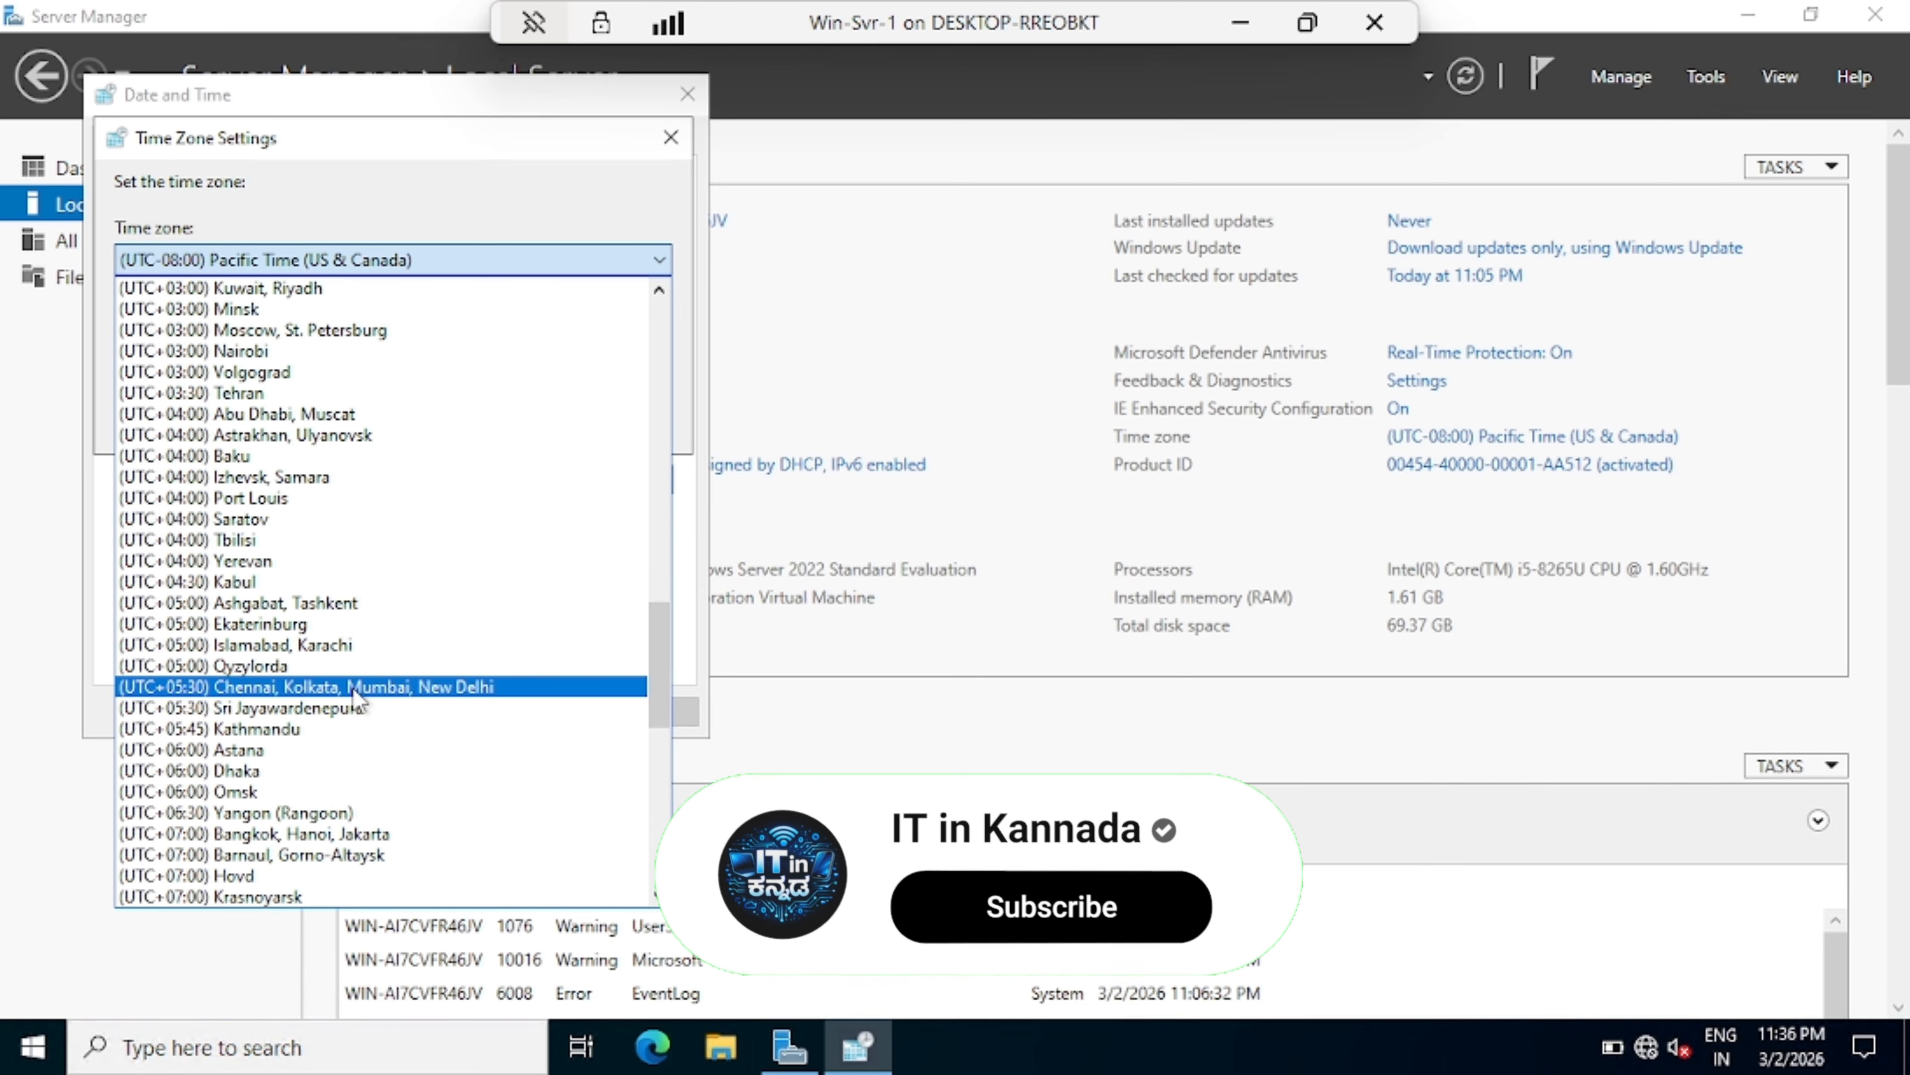
left_click(353, 687)
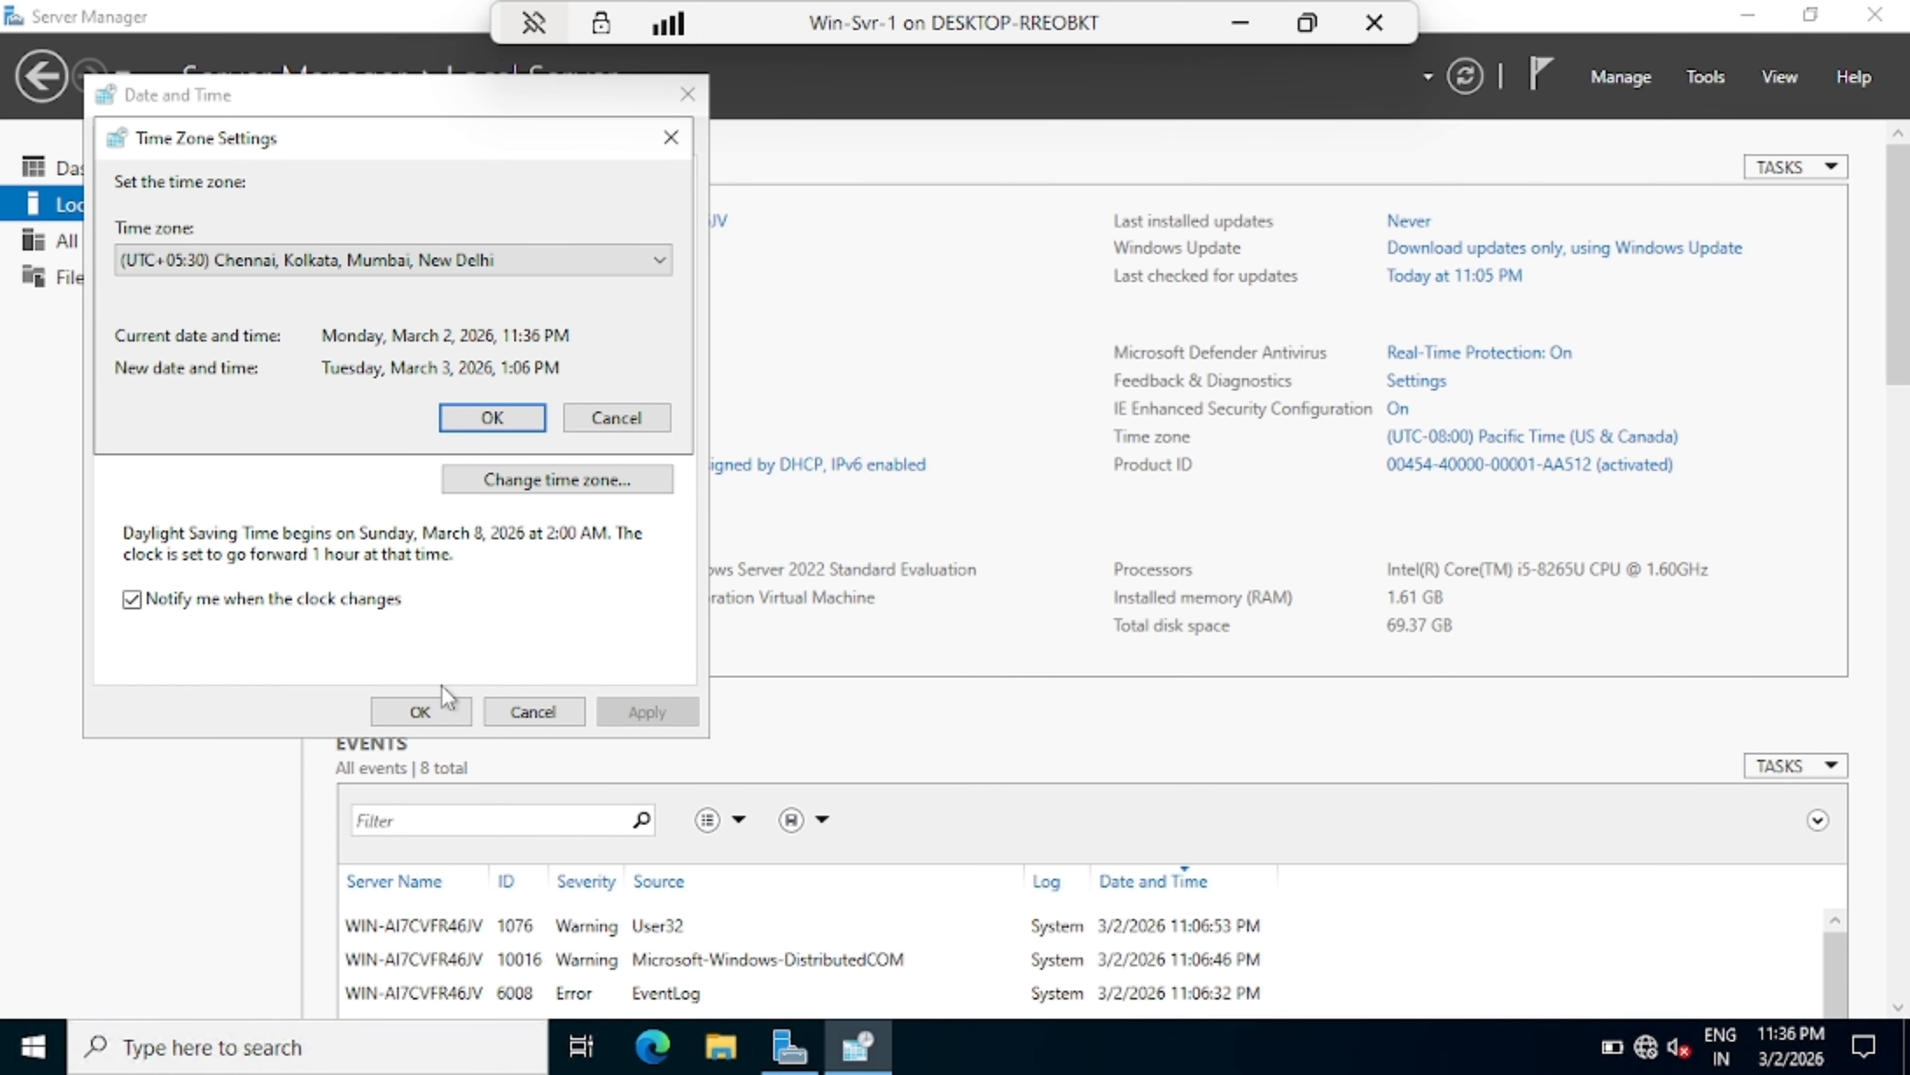
left_click(432, 708)
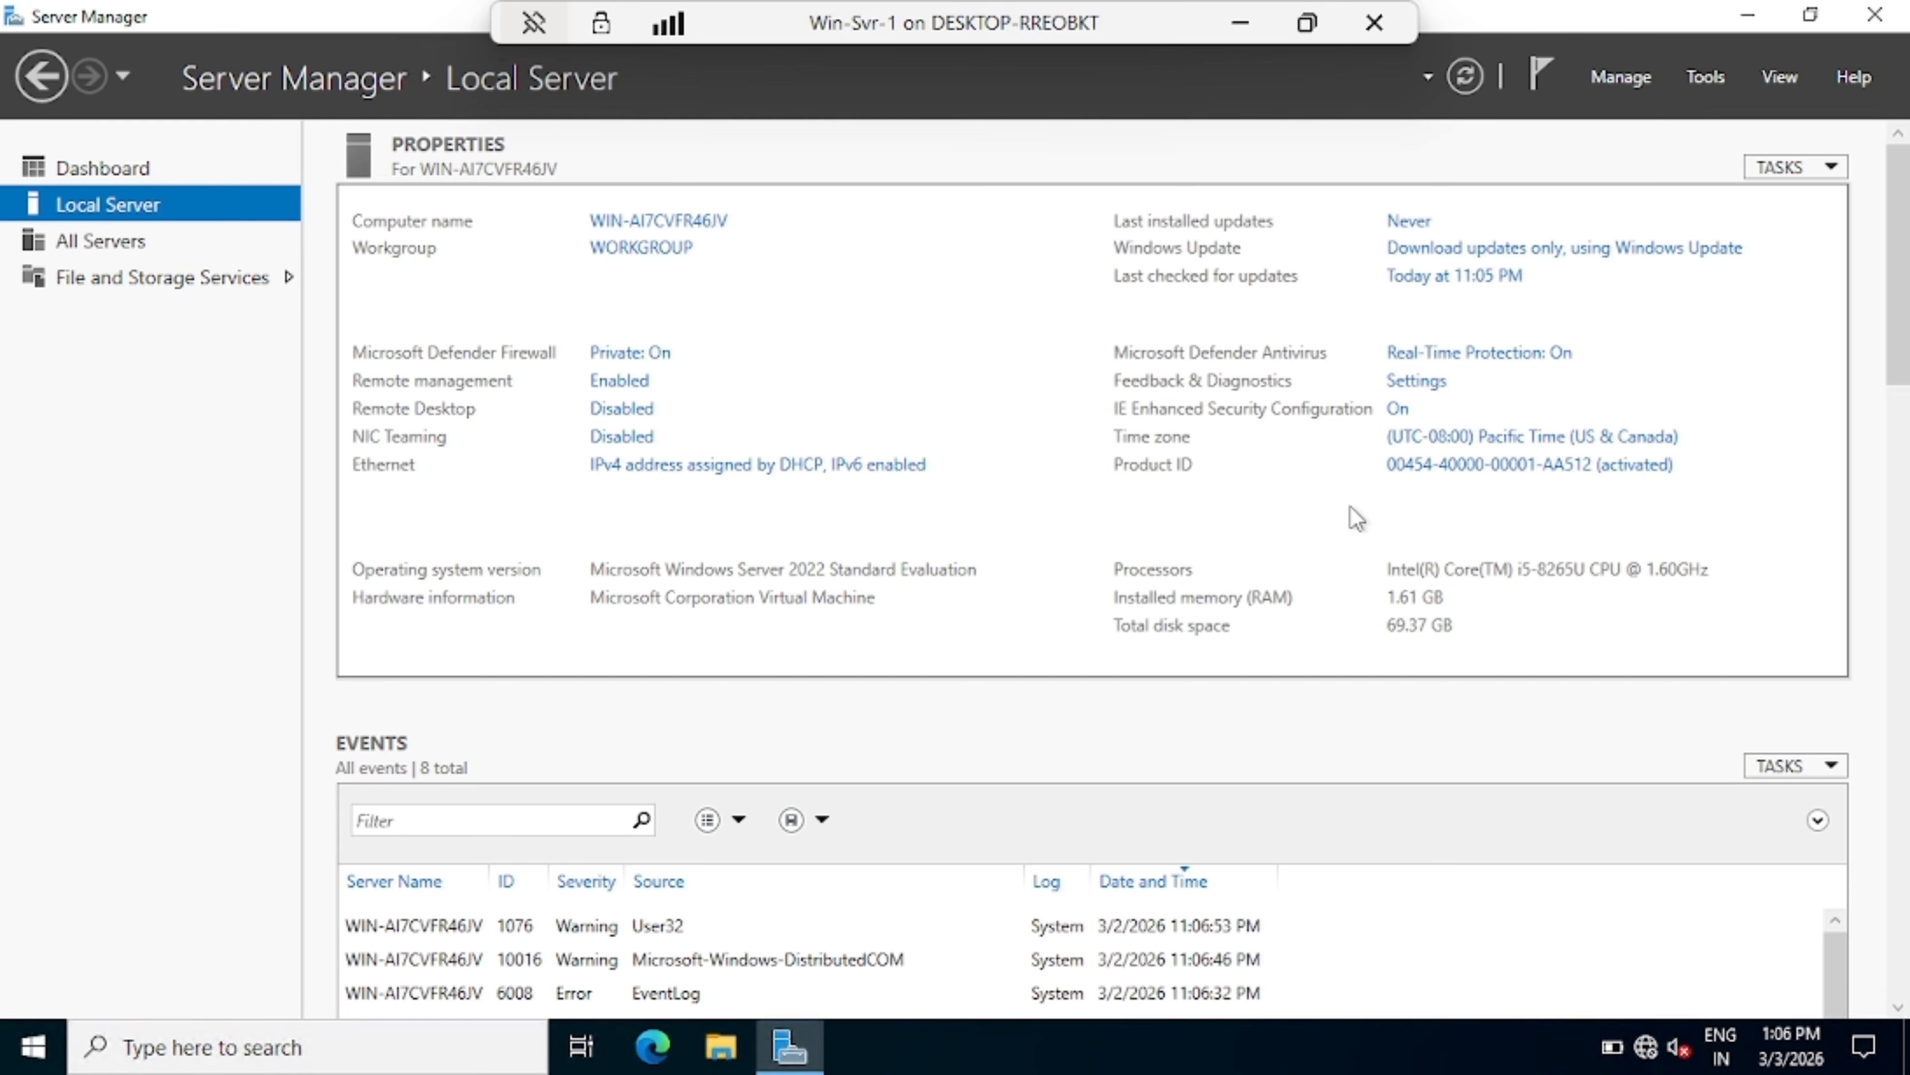
Step: Restart the server via the Start menu's Power options
left_click(1748, 15)
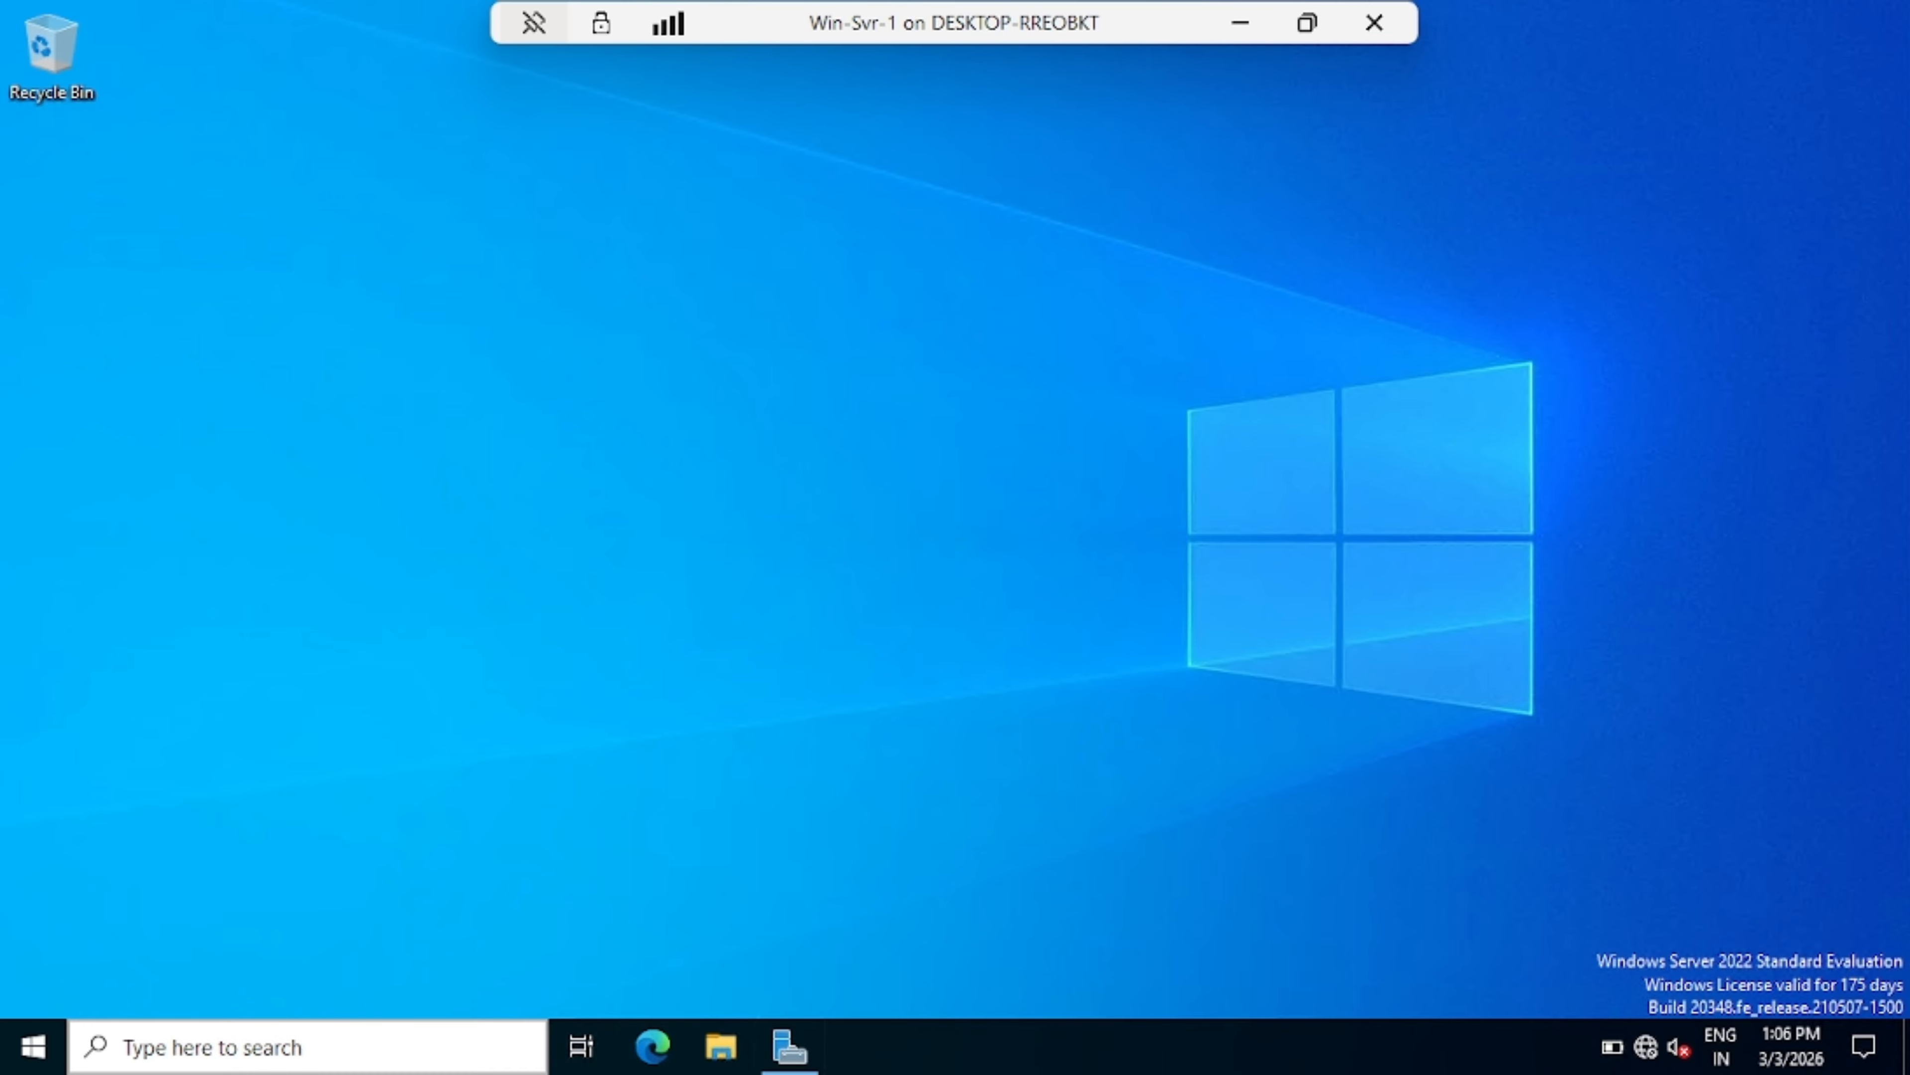
left_click(26, 1053)
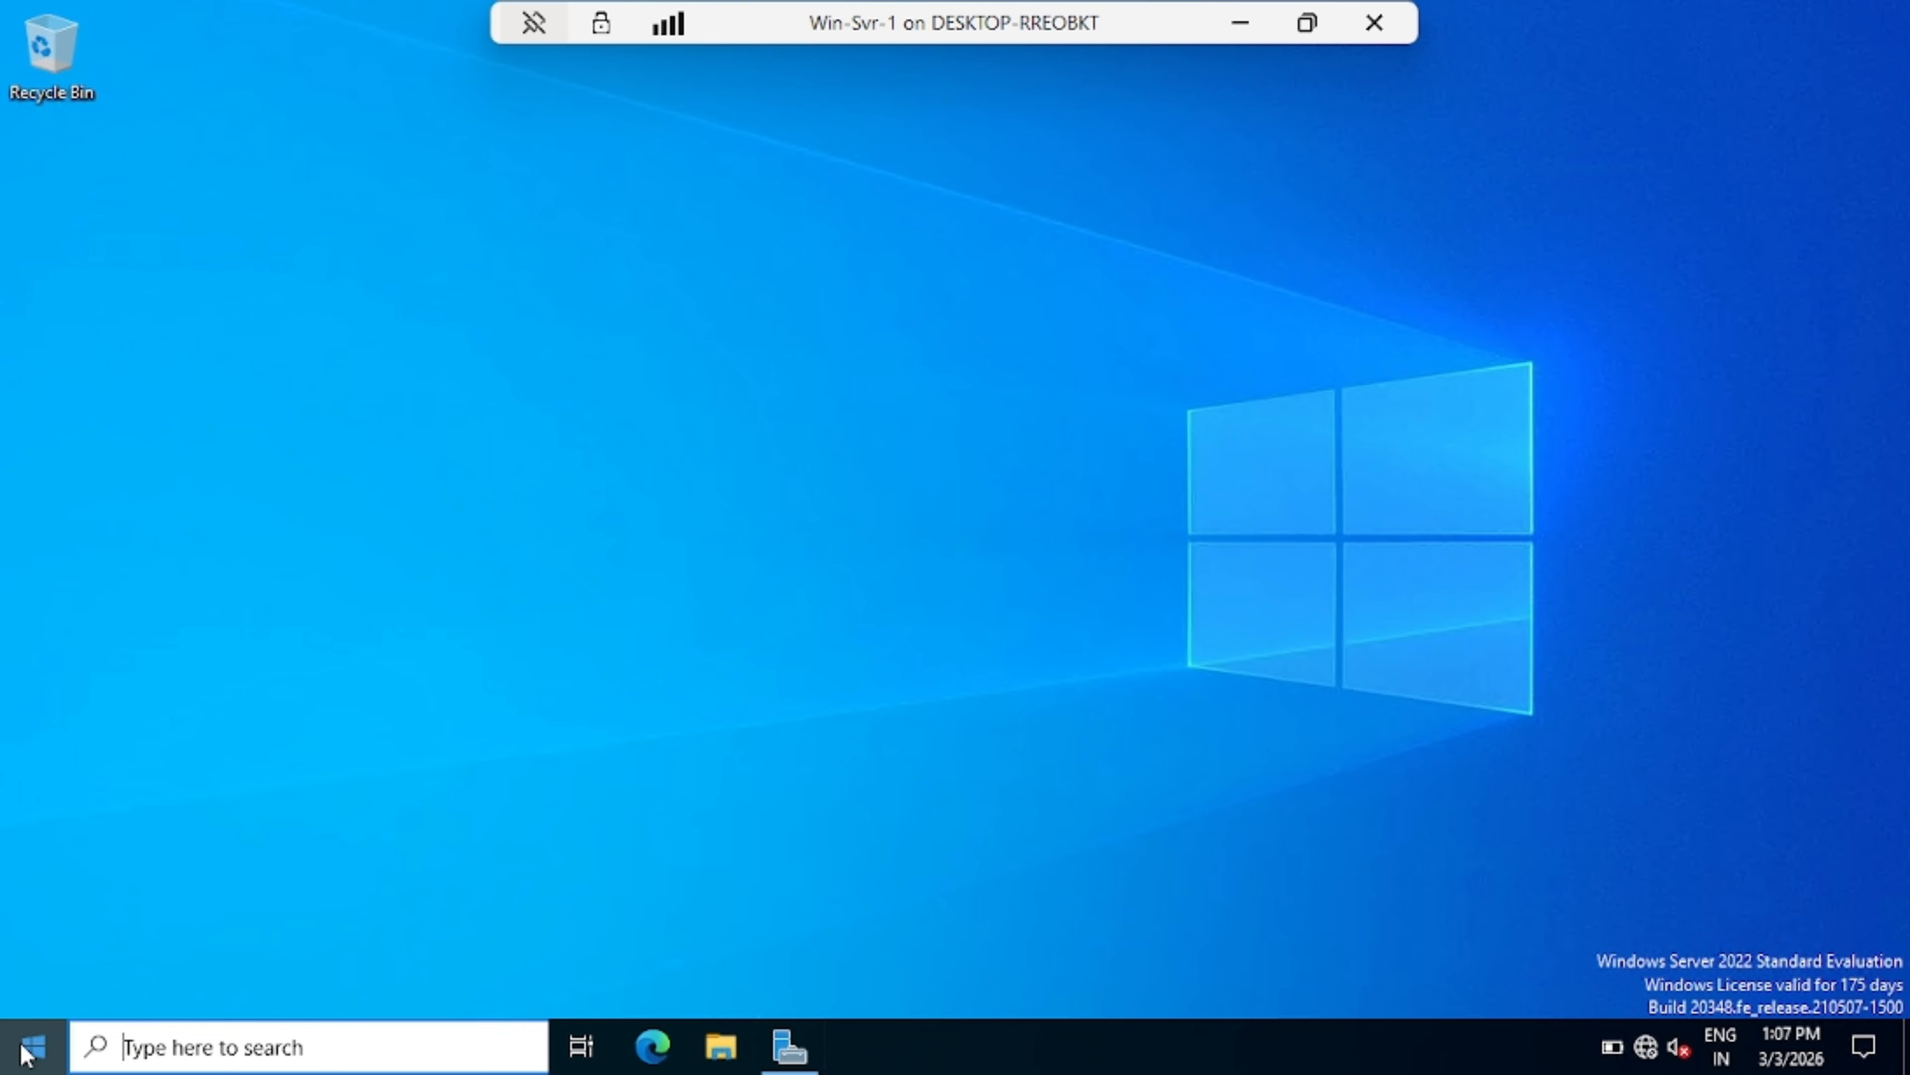
mouse_move(49, 933)
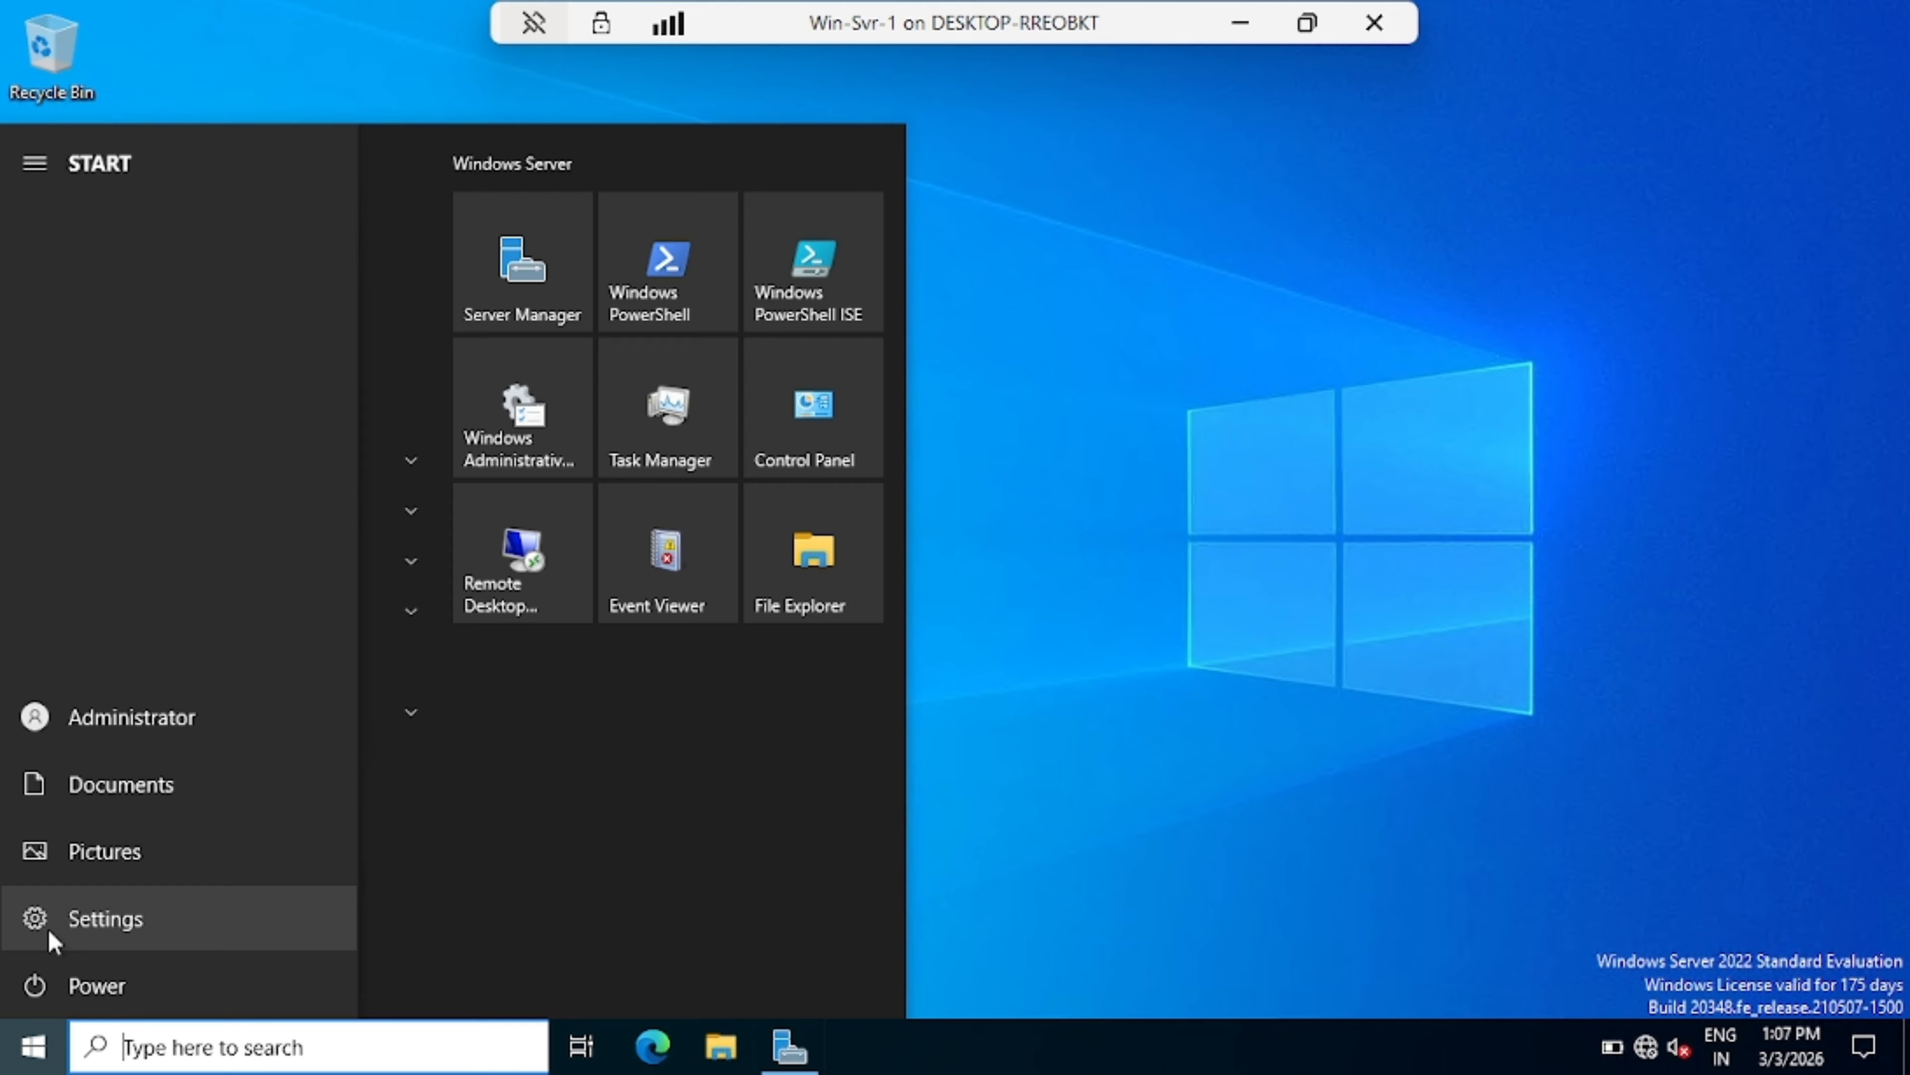
left_click(29, 987)
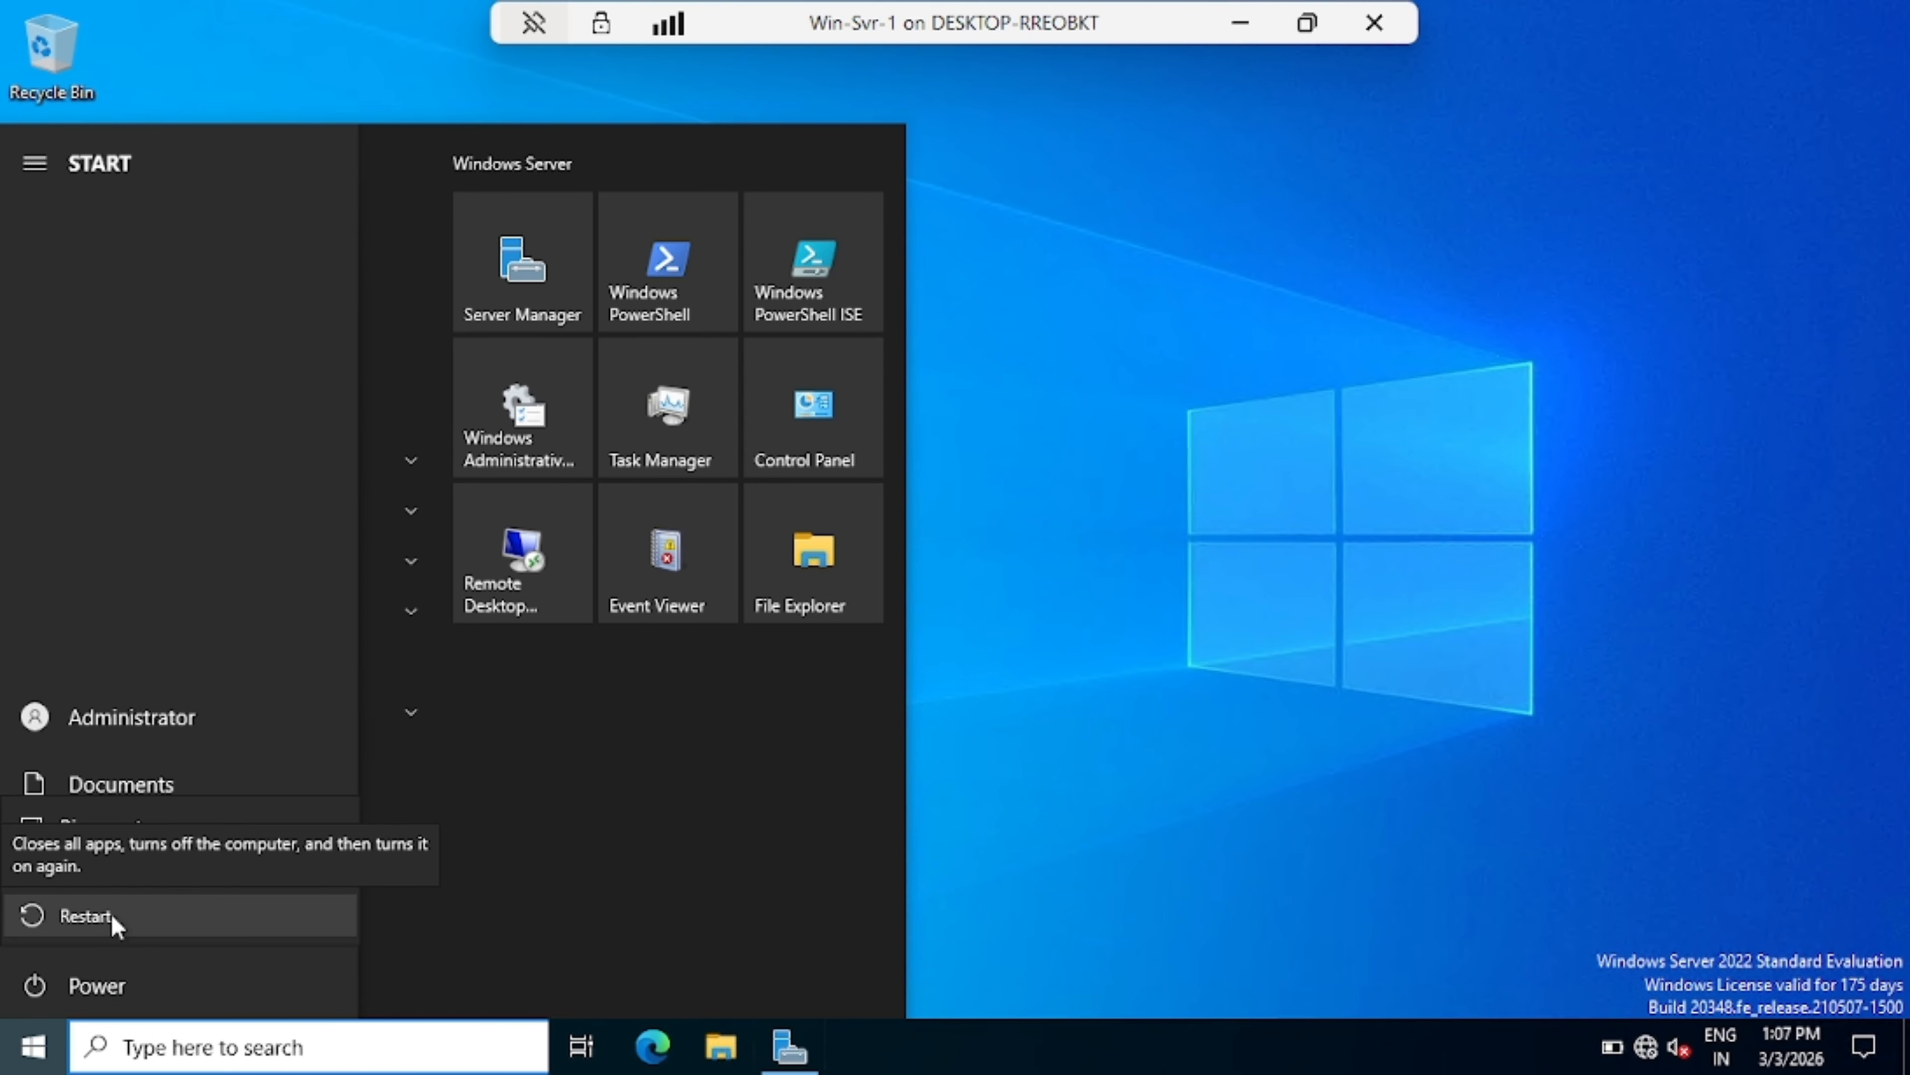
left_click(86, 914)
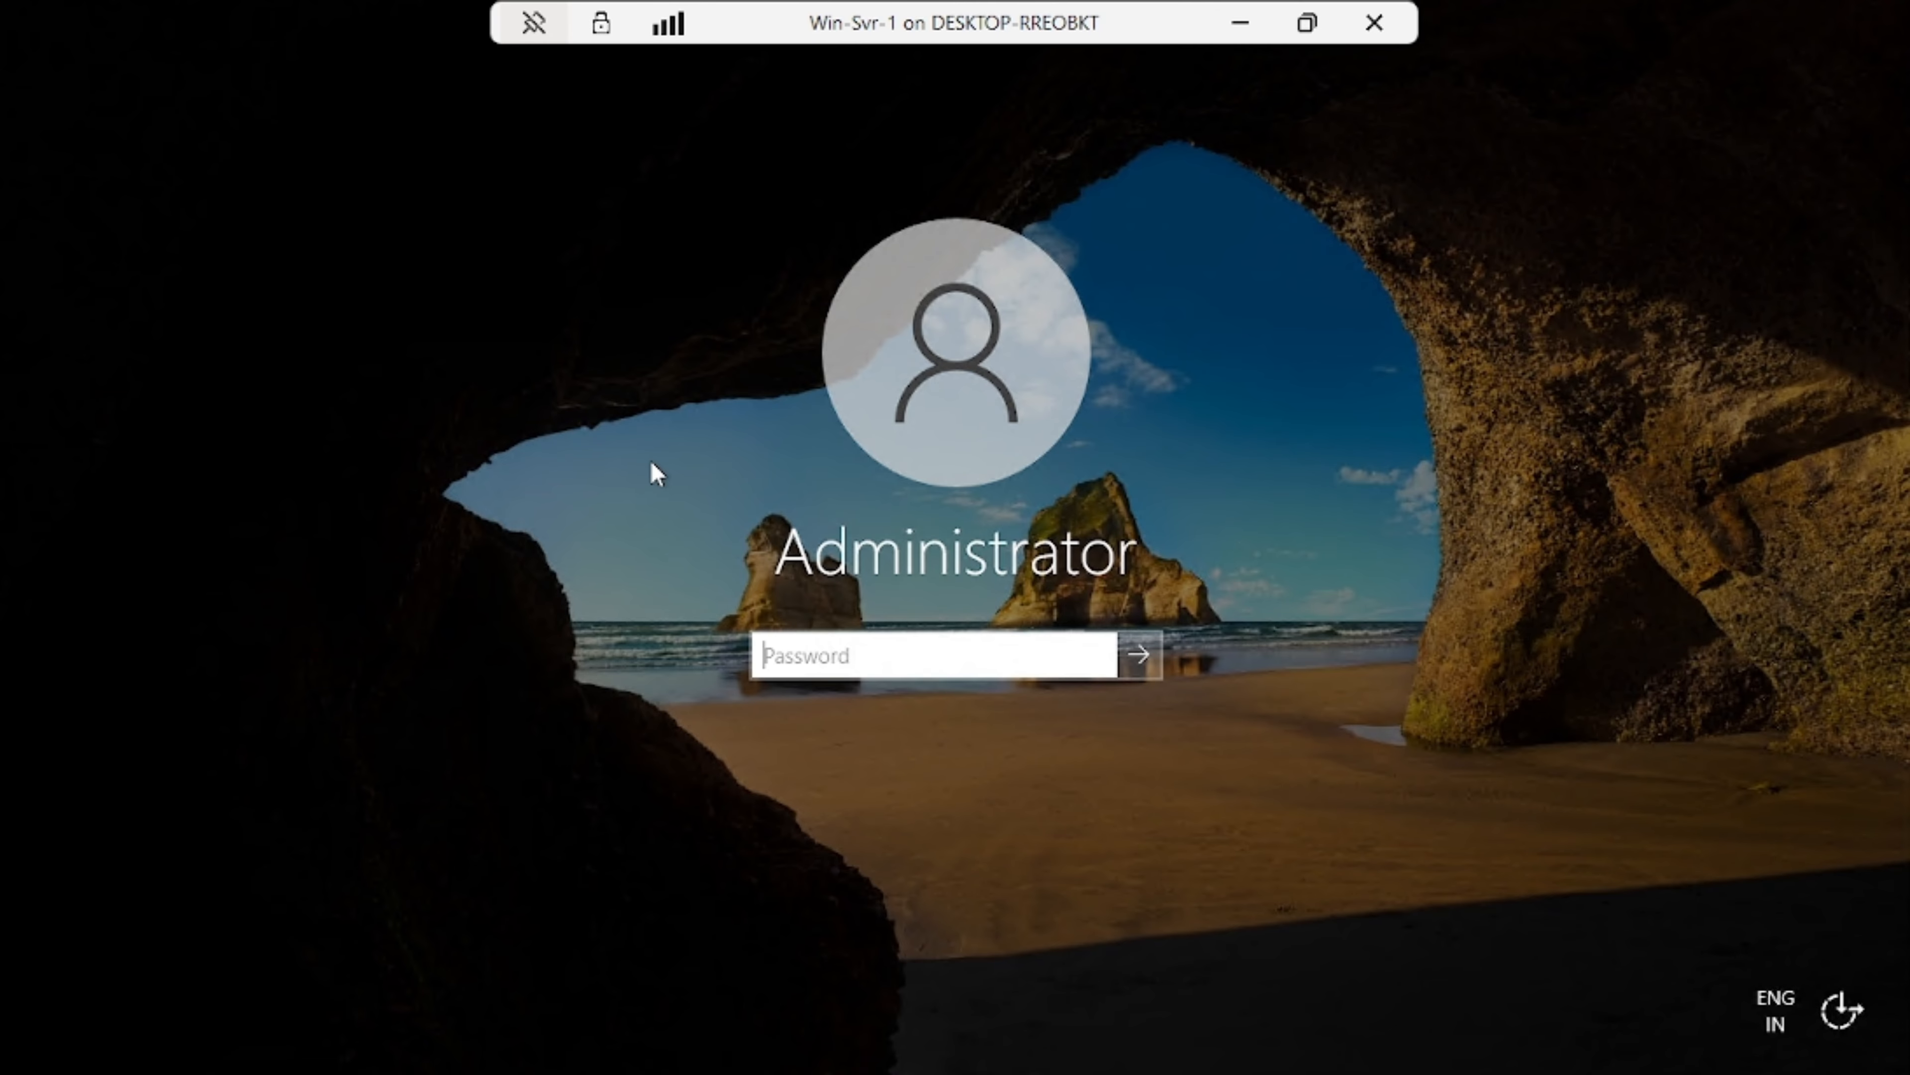
Step: Sign back in with the account password and open Local Server to confirm the name ITK-DC01
type("P@ssw0rd")
key("Return")
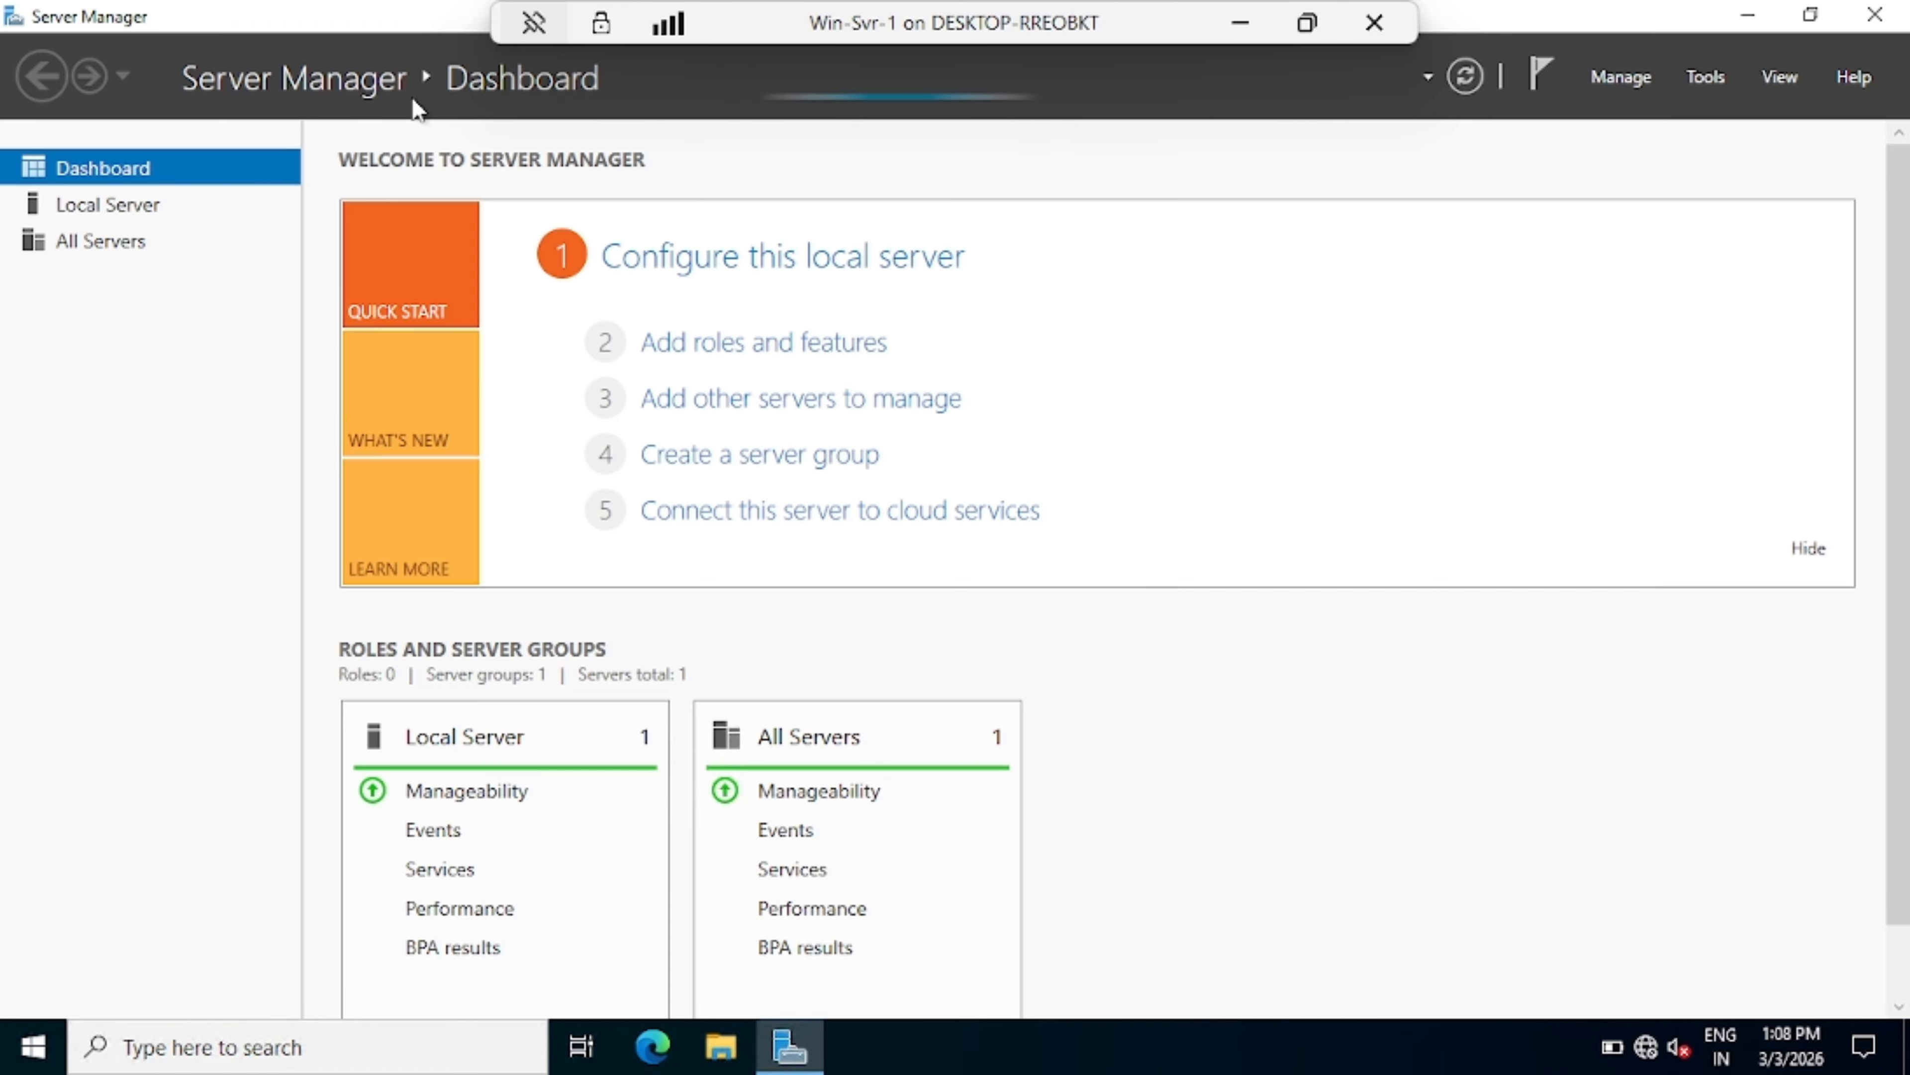
left_click(140, 219)
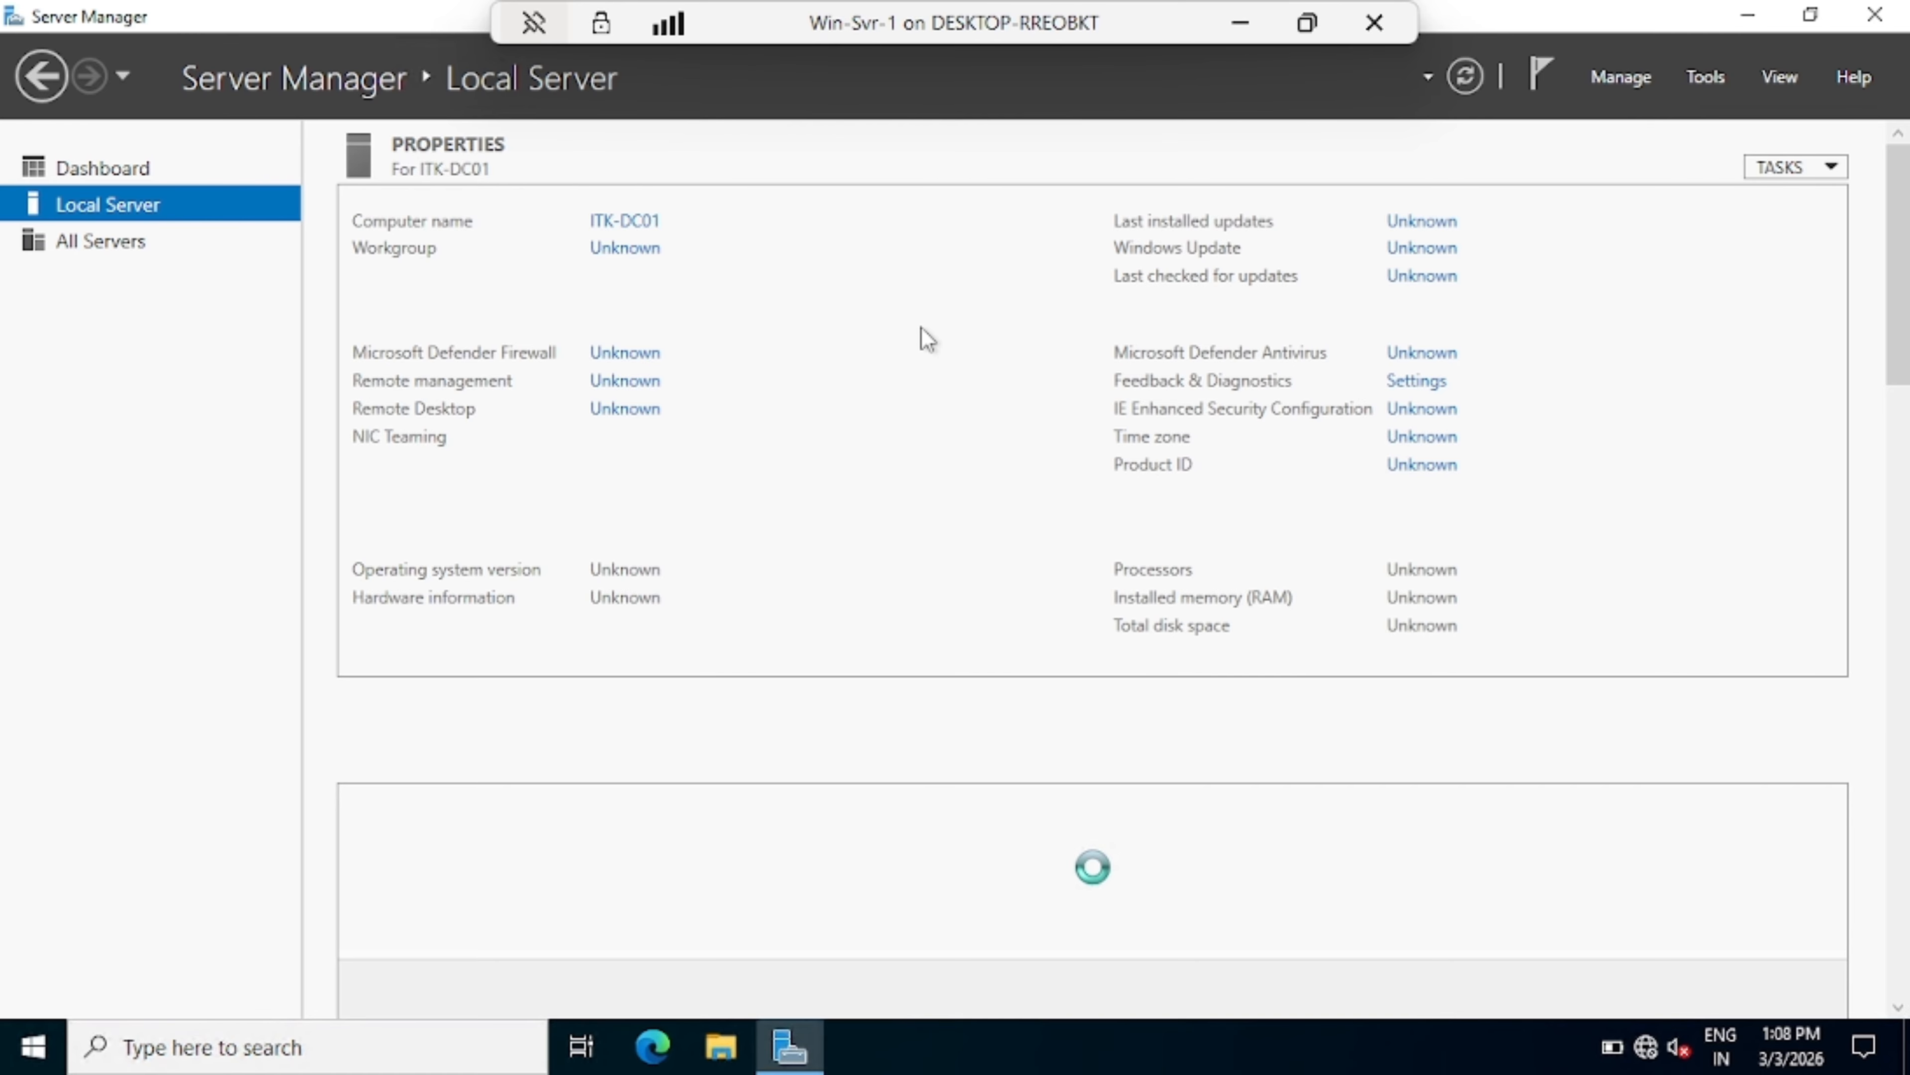